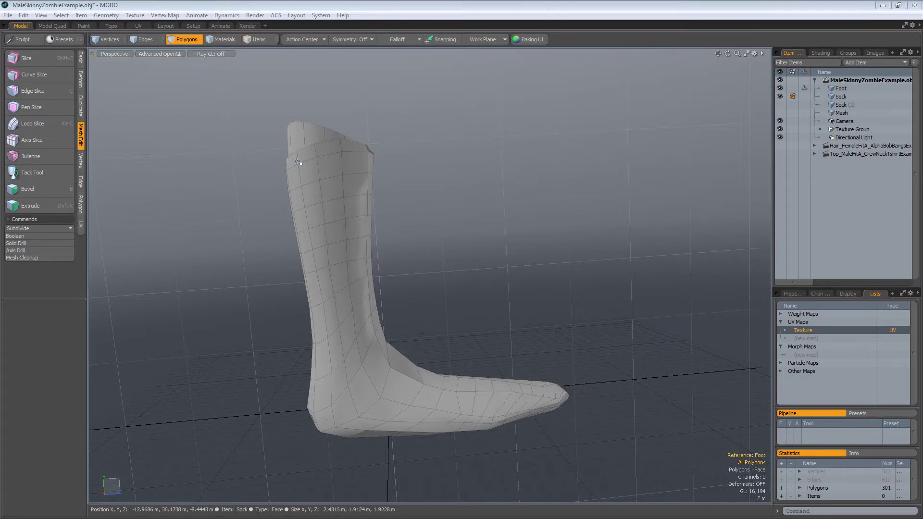
- Delete all sock polygons except the band of faces around the top opening
left_click_drag(306, 155, 336, 152)
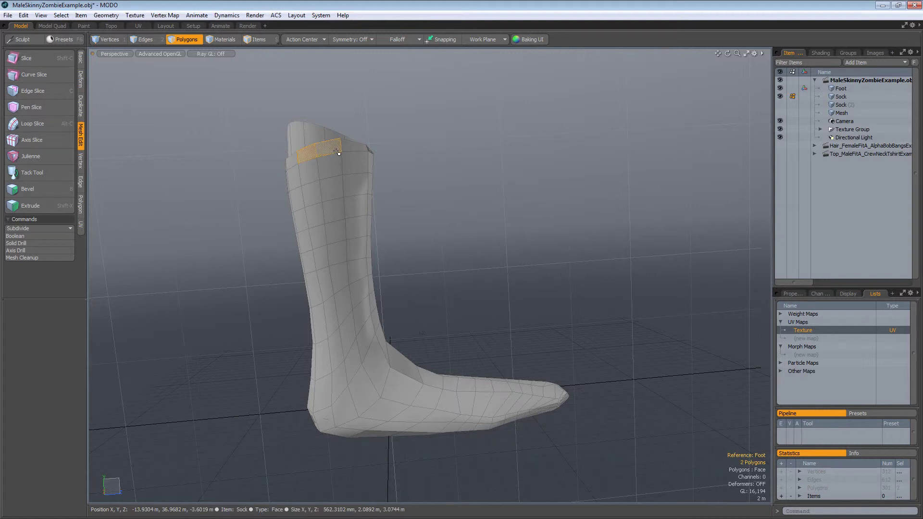
key("l")
key("bracketleft")
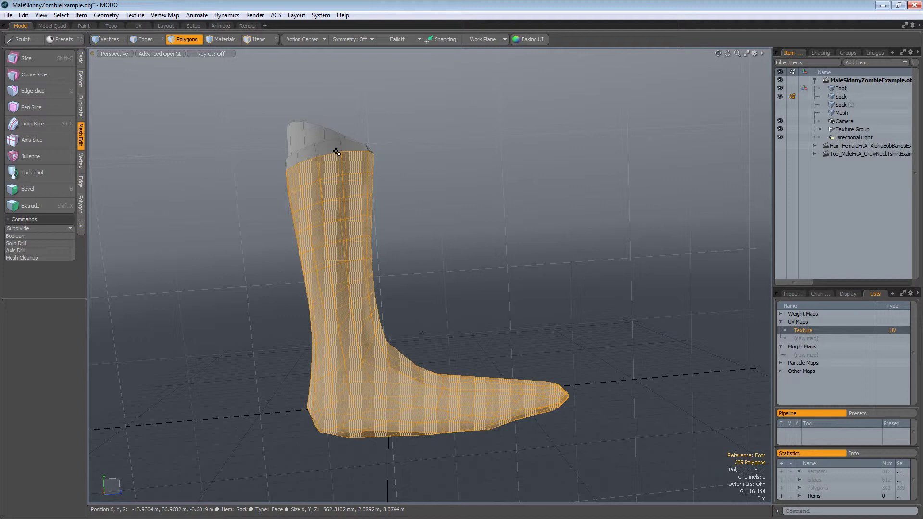
key("Delete")
left_click_drag(421, 230, 408, 259, "alt")
left_click_drag(252, 320, 300, 299, "alt")
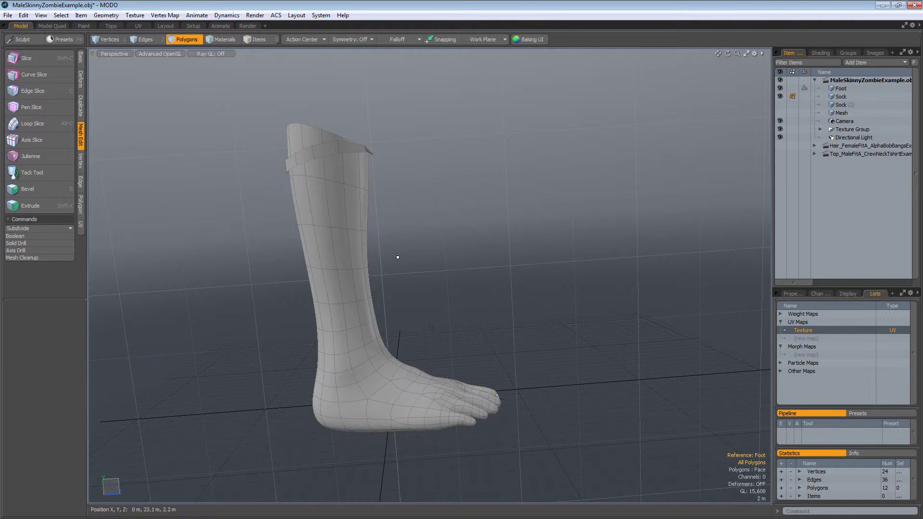
- Scale the remaining sock band uniformly to about 141.5% so it stands clear of the leg
left_click_drag(305, 155, 320, 153)
double_click(321, 153)
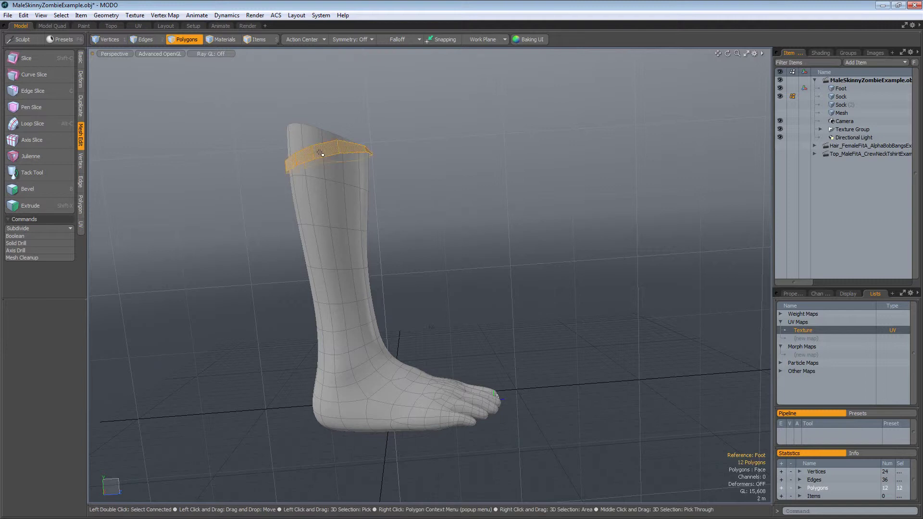
key("e")
key("r")
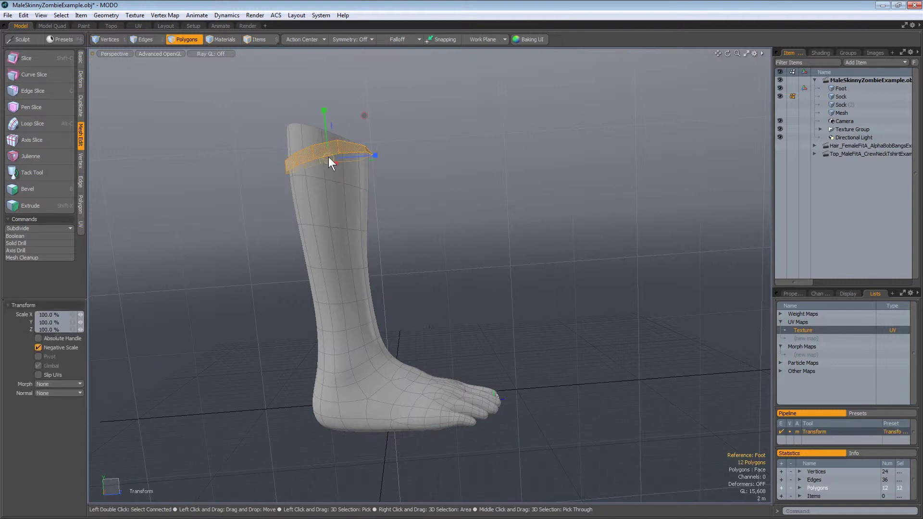
mouse_move(328, 157)
left_mouse_down()
mouse_move(353, 158)
mouse_move(345, 156)
left_mouse_up()
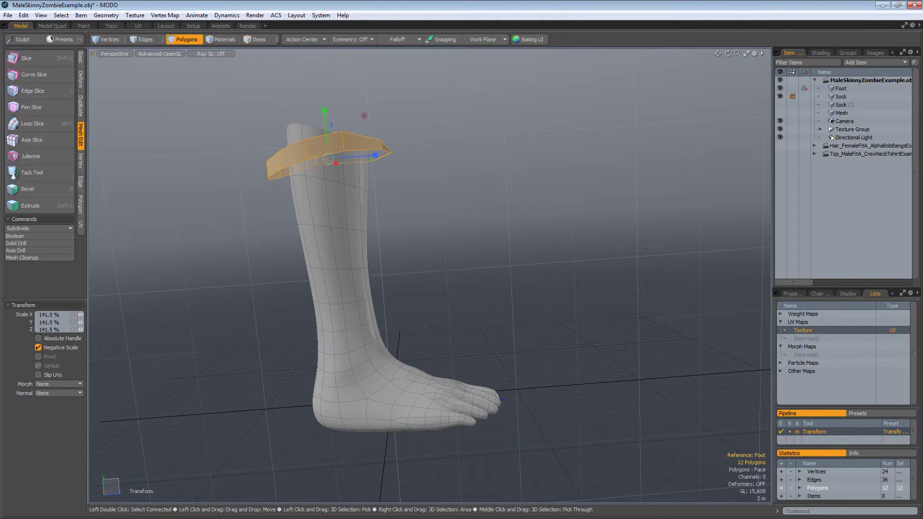
key("q")
key("Escape")
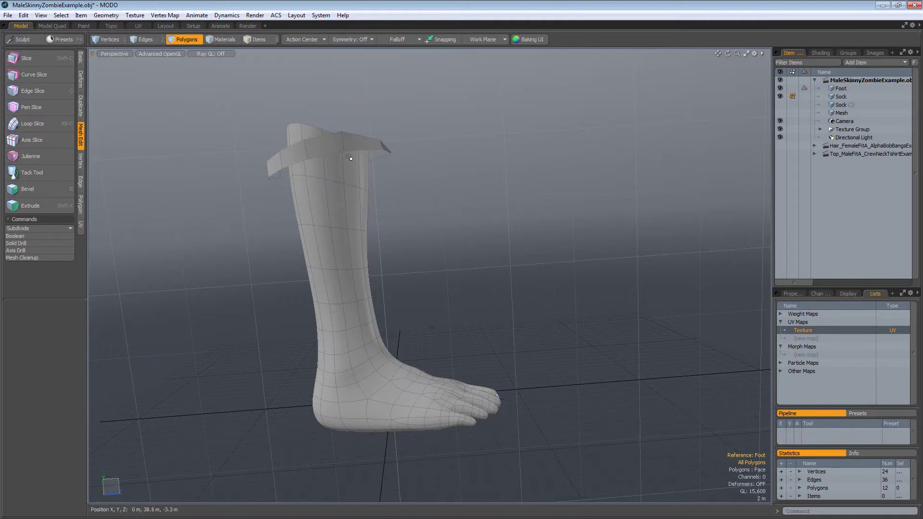
- Extend the band's lower edge loop down to the ankle, offset about -30.8 m in Y and -300 mm in Z
key("2")
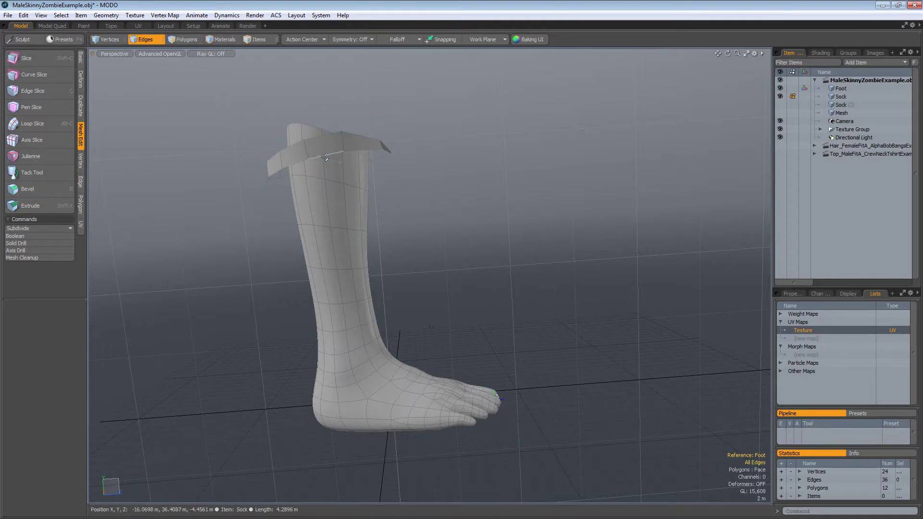
double_click(323, 165)
left_click_drag(212, 239, 301, 188, "alt")
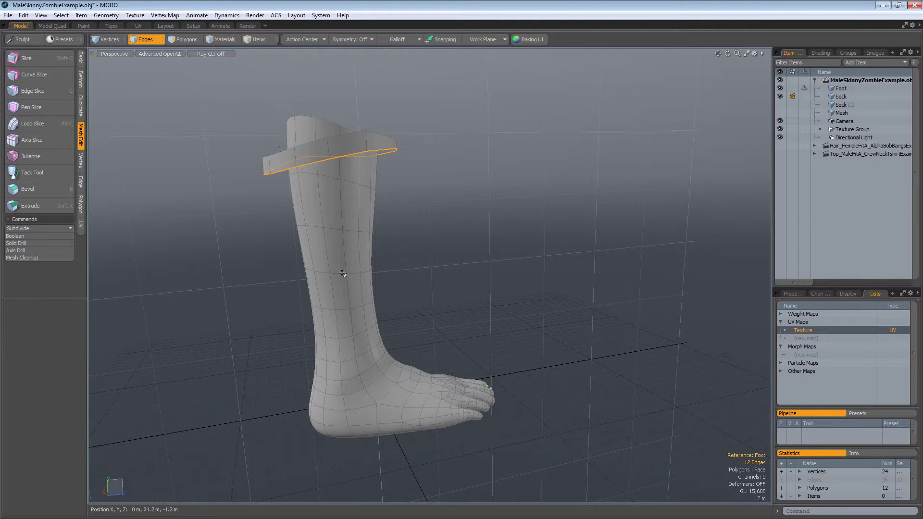
key("x")
left_click(303, 199)
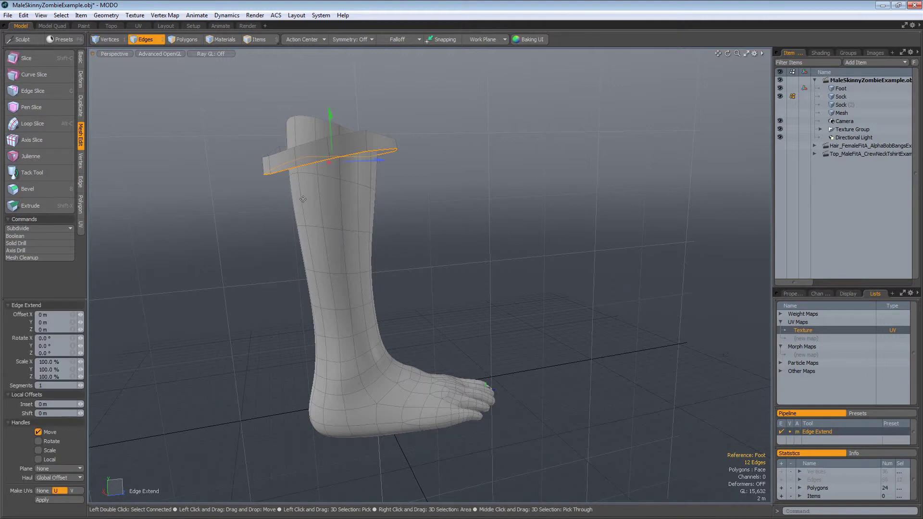
left_click_drag(331, 134, 346, 363)
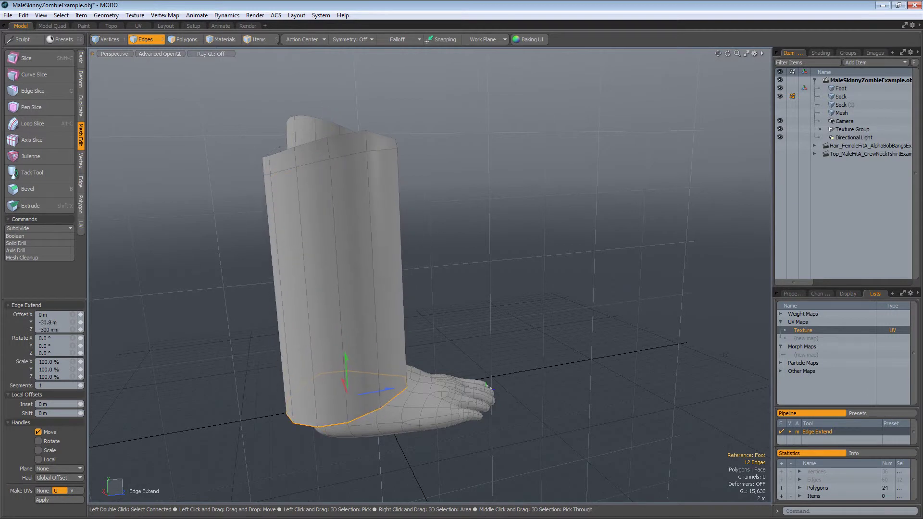
left_click_drag(447, 240, 460, 229, "alt")
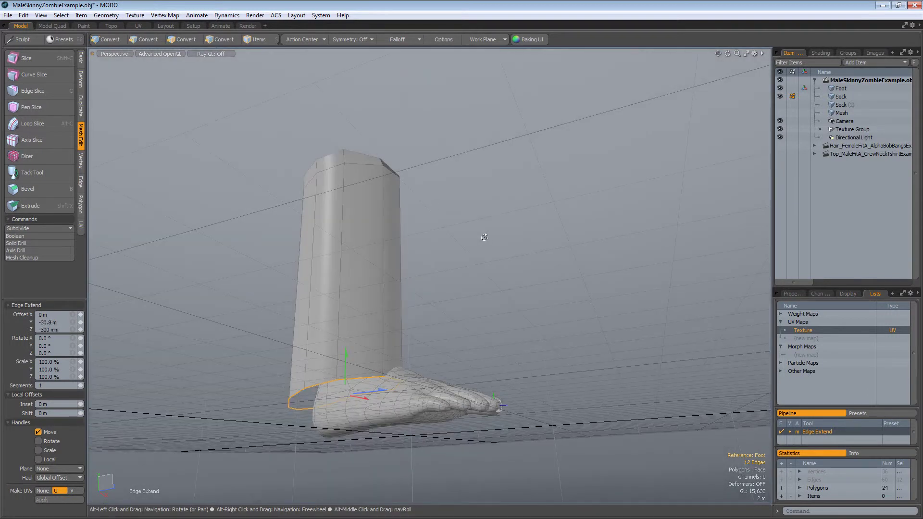
left_click_drag(481, 267, 551, 284, "alt")
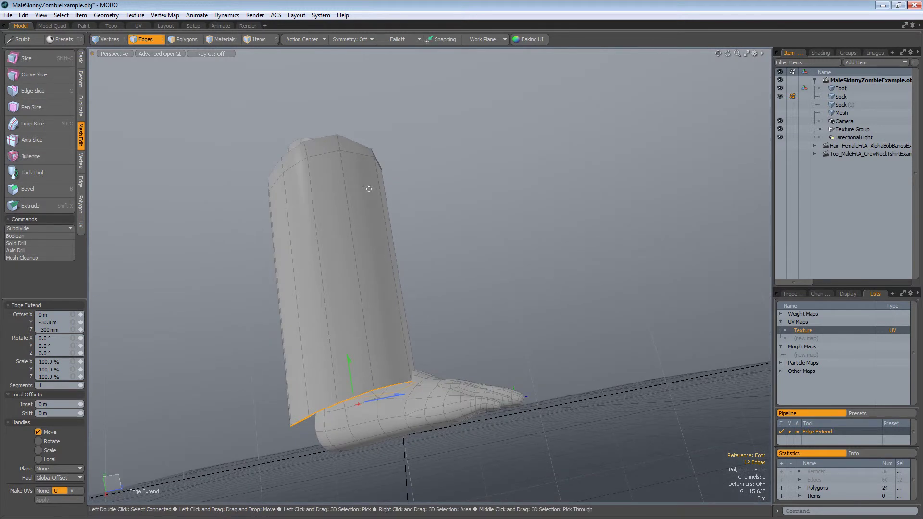
- Tilt the lower edge loop diagonally from heel to instep and shift it about 1.6 m in X to surround the foot
key("e")
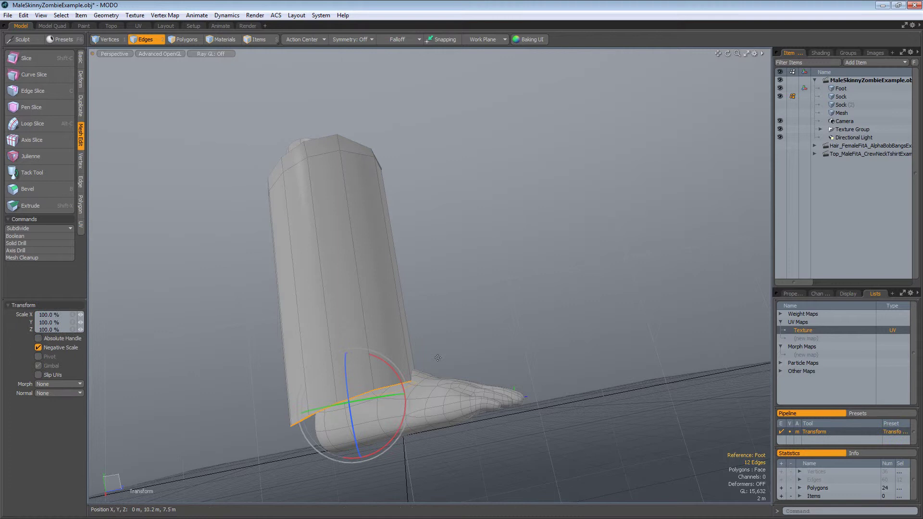
left_click_drag(405, 376, 392, 369)
key("w")
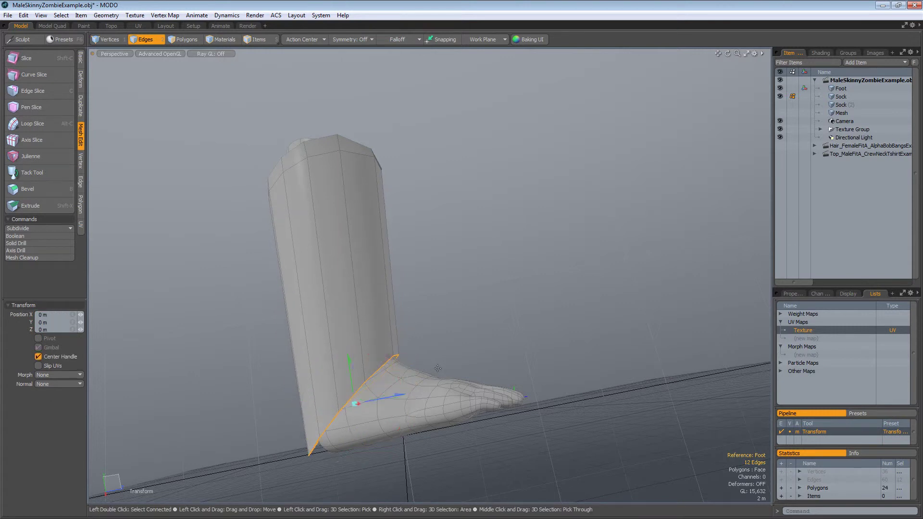
left_click_drag(374, 390, 382, 358, "alt")
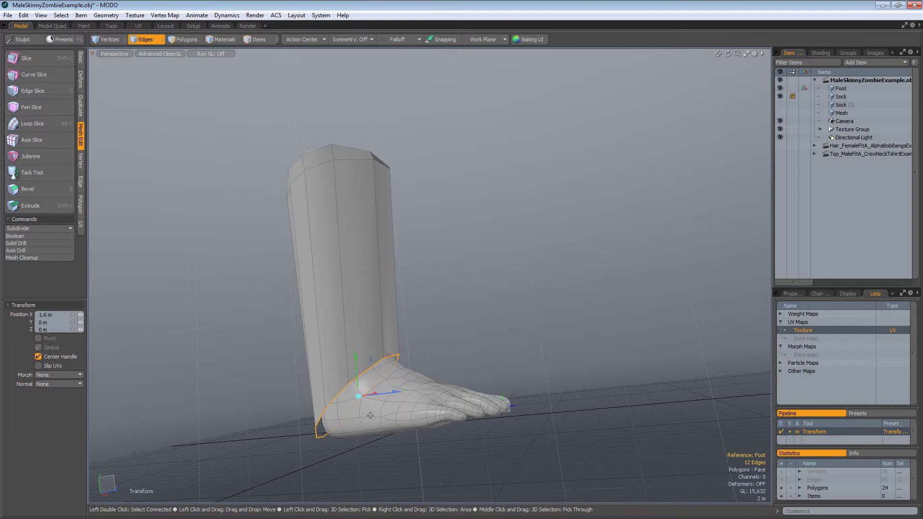
left_click_drag(344, 423, 367, 403, "alt")
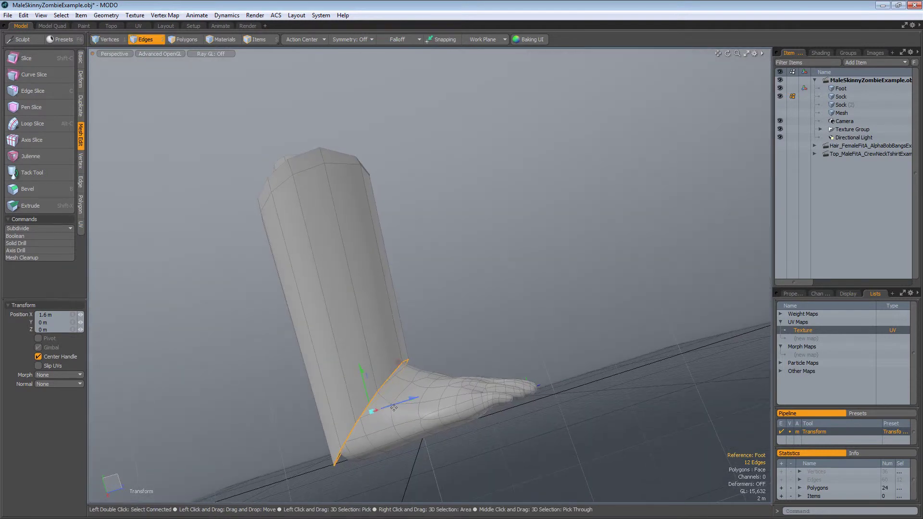
key("space")
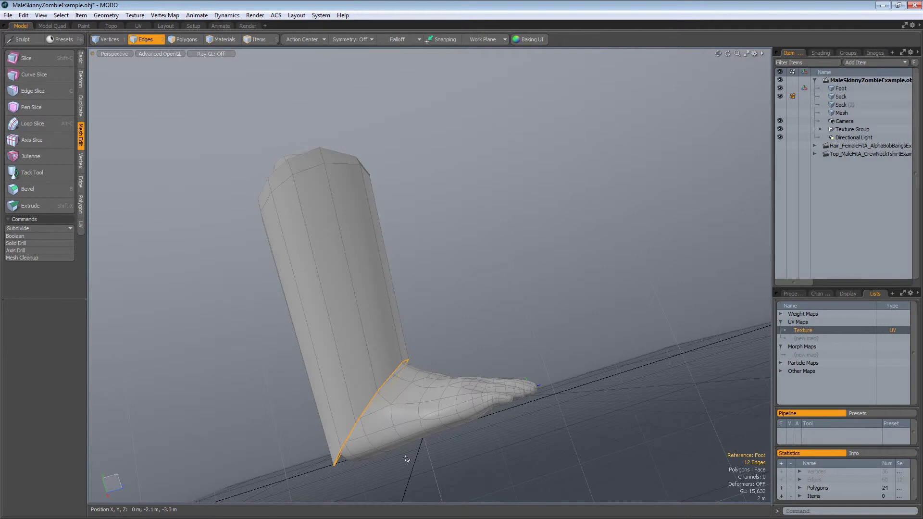
- Extend the ankle edge loop forward over the toes, offset about -3.3 m in X, -3.2 m in Y and 21.1 m in Z
key("z")
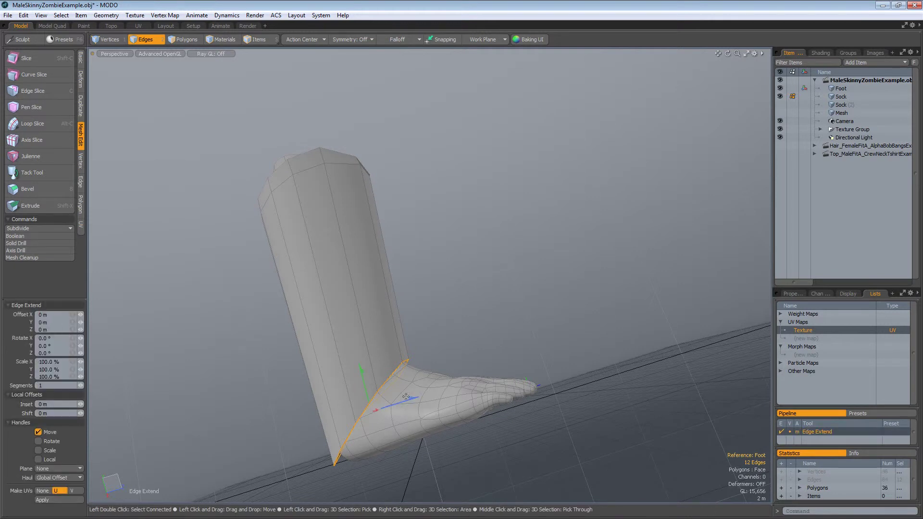
left_click_drag(406, 402, 529, 445)
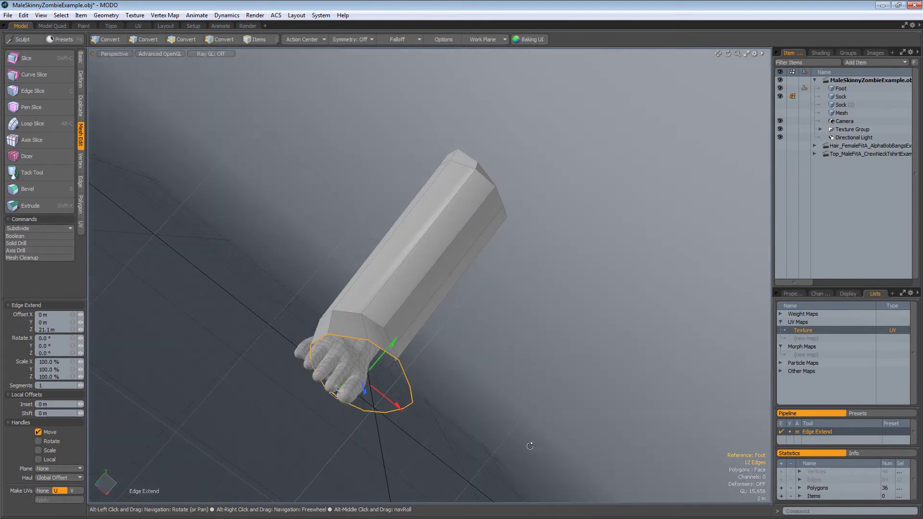
left_click_drag(398, 407, 378, 390)
left_click_drag(362, 437, 538, 400, "alt")
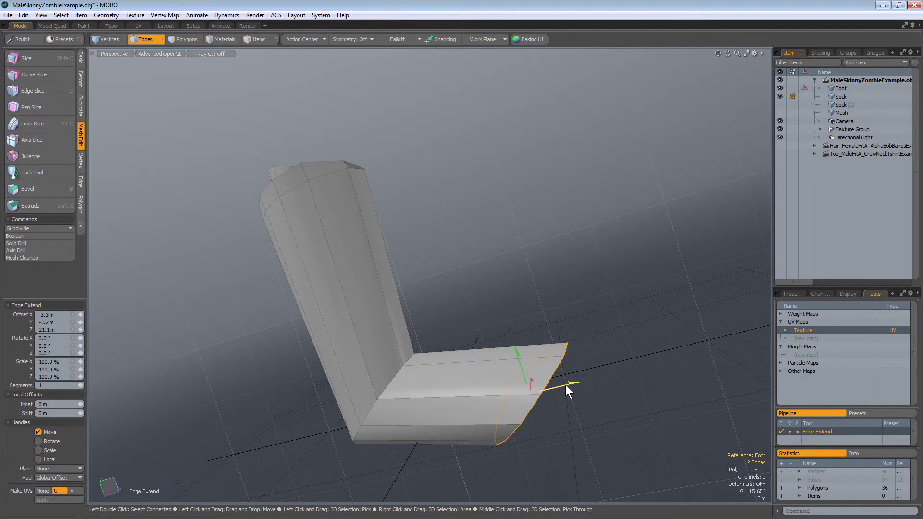
- Rotate the front edge loop about -40.8° in X, -6.8° in Y and 0.5° in Z to align it around the toes
key("e")
left_click_drag(576, 365, 409, 417)
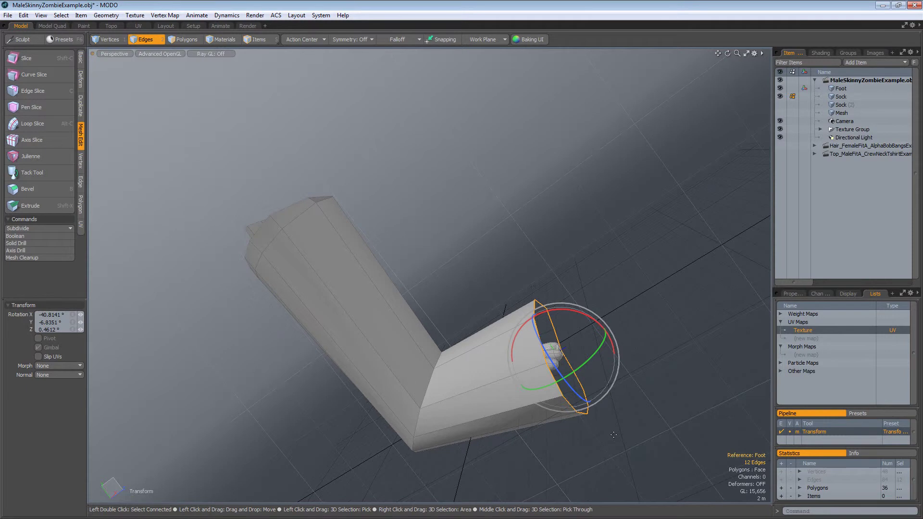
key("q")
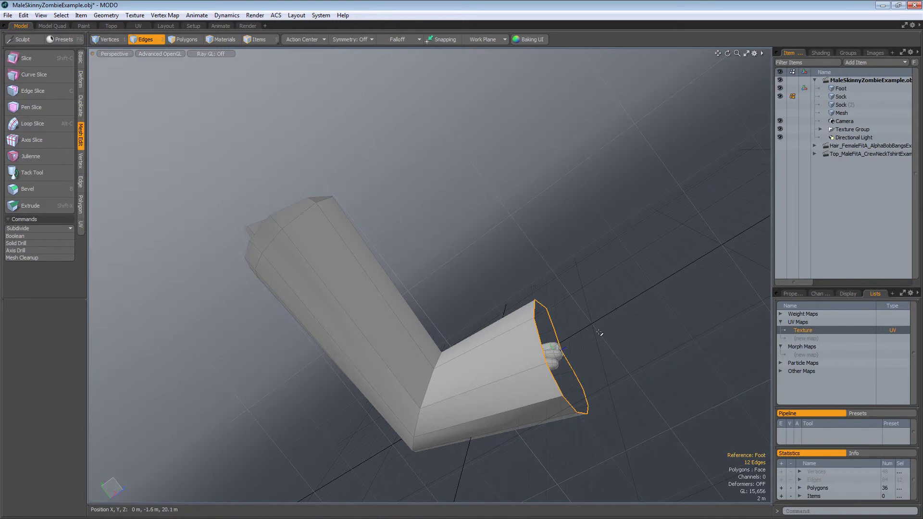
- Cap the open toe end of the sock with a single polygon
key("p")
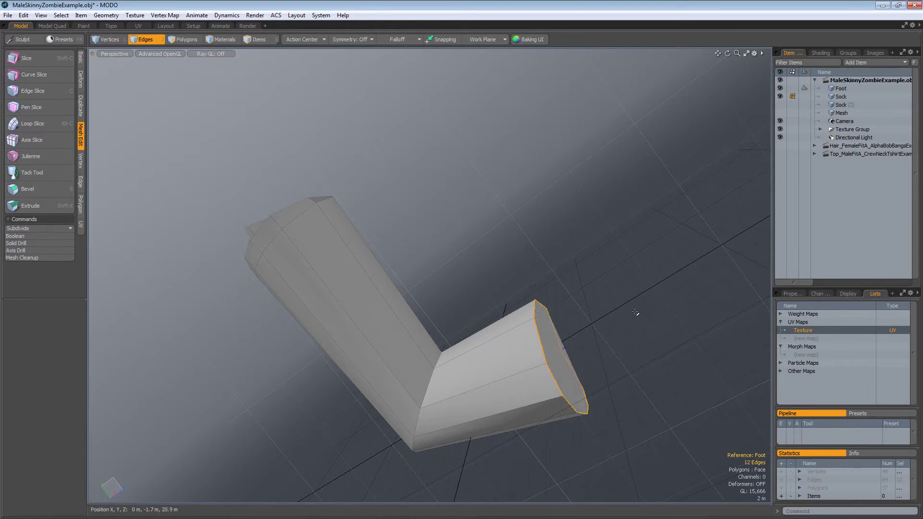
left_click_drag(633, 314, 446, 328, "alt")
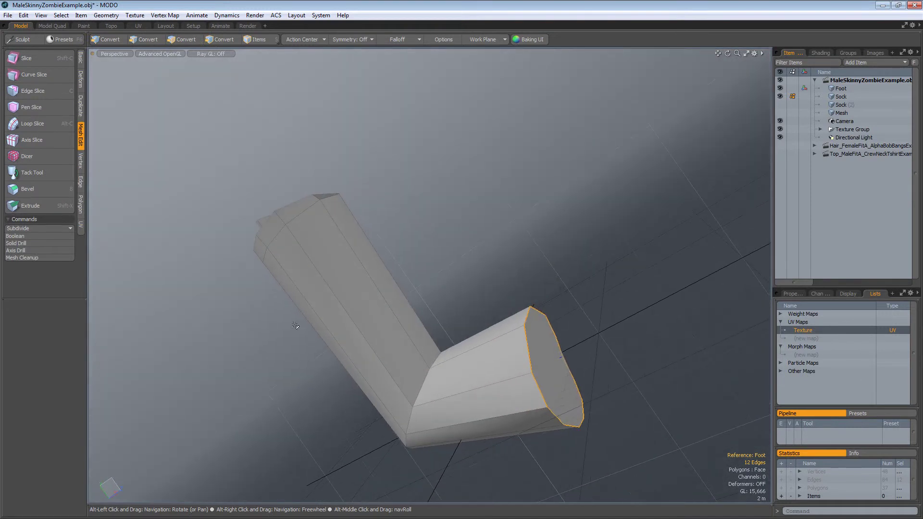
key("3")
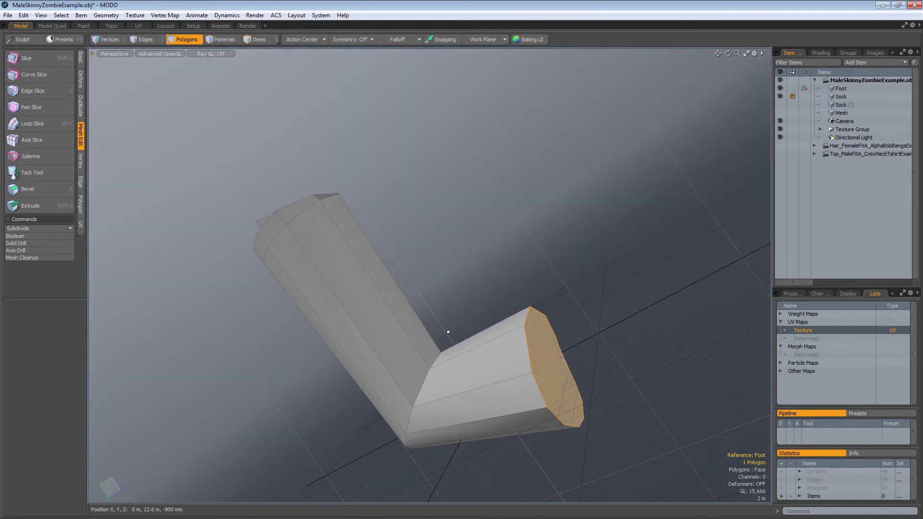
left_click(558, 266)
- Loop-slice the ring of long leg polygons with four uniform cuts
left_click_drag(338, 305, 439, 330, "alt")
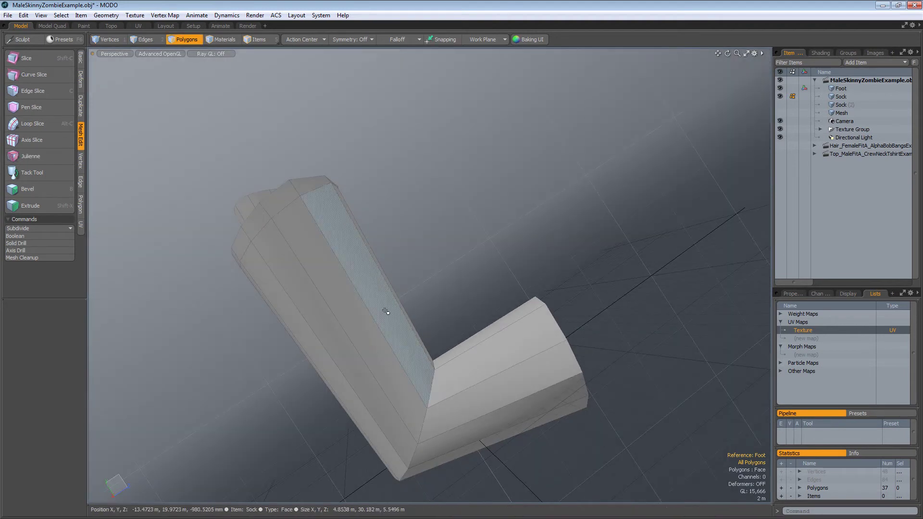
left_click_drag(386, 312, 342, 333)
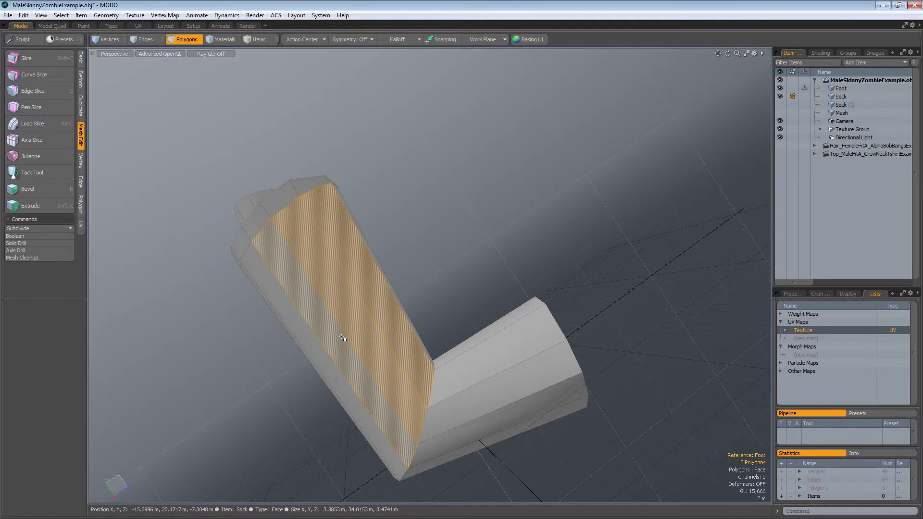
key("l")
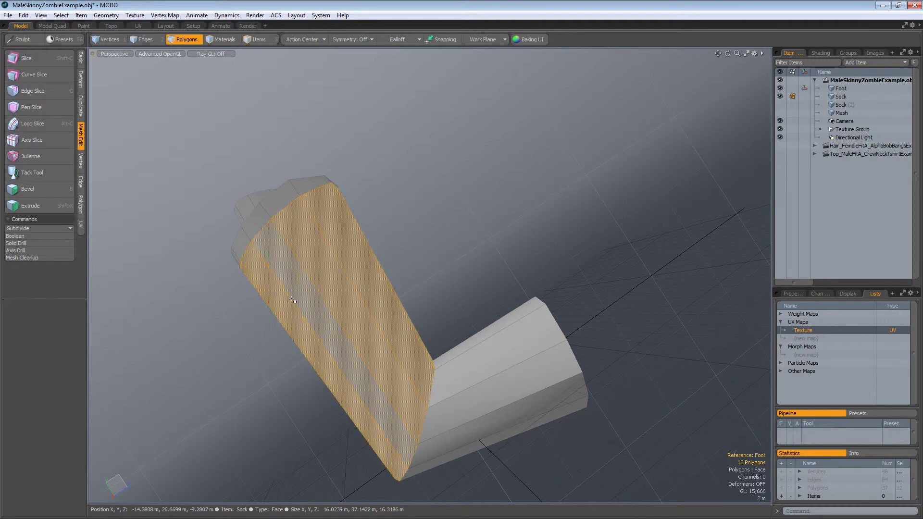
left_click(39, 126)
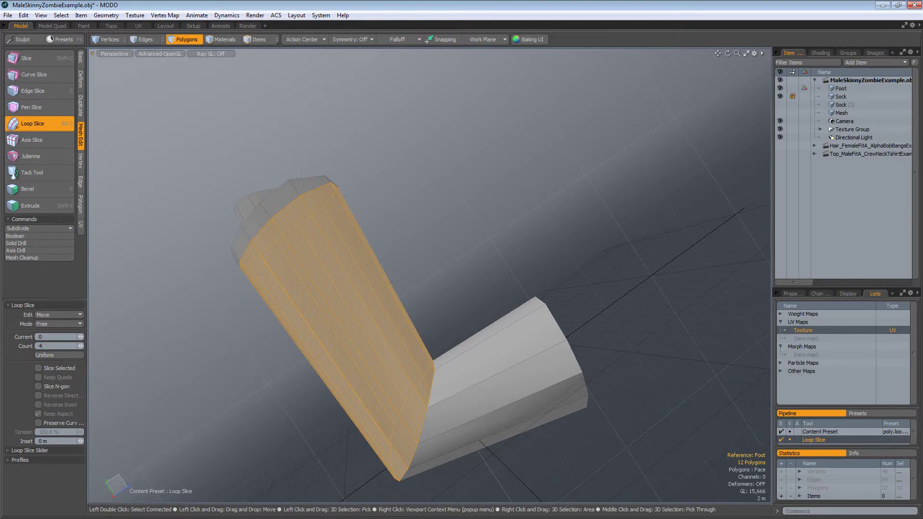
left_click(170, 352)
left_click_drag(510, 296, 522, 259, "alt")
key("q")
- Loop-slice the ring of foot polygons with four uniform cuts and clear the selection
left_click_drag(498, 305, 484, 361, "alt")
left_click(470, 361)
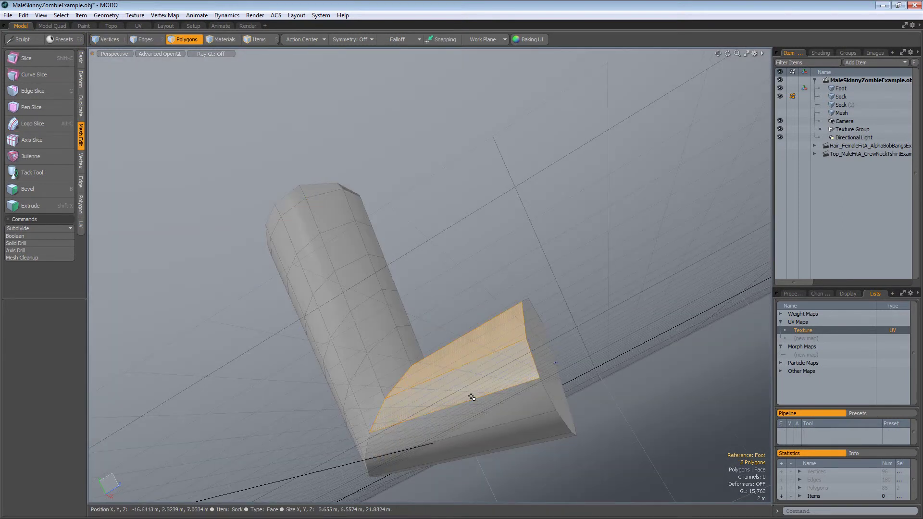
key("]")
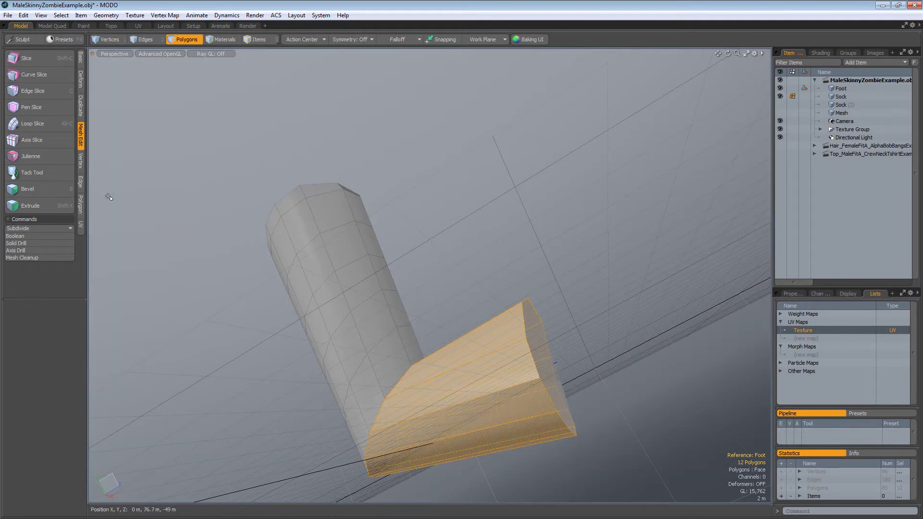
left_click(36, 125)
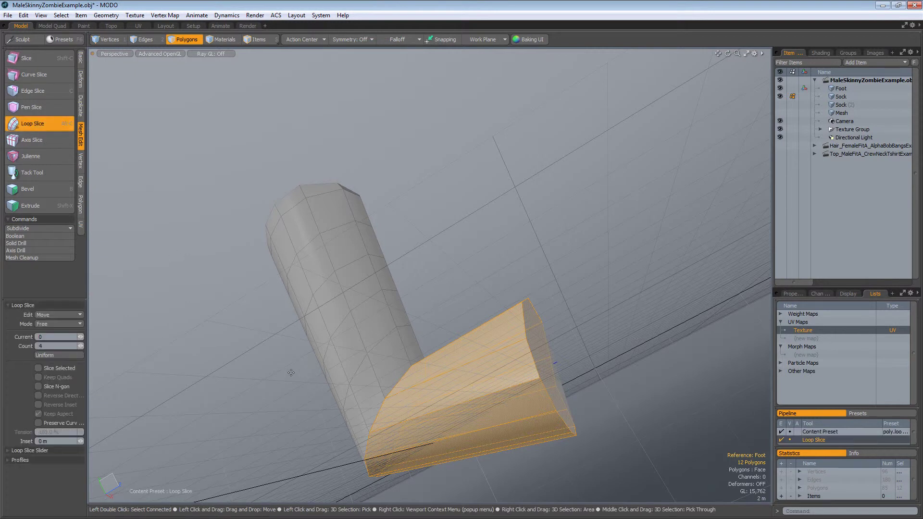
left_click(258, 380)
left_click_drag(451, 344, 462, 457, "alt")
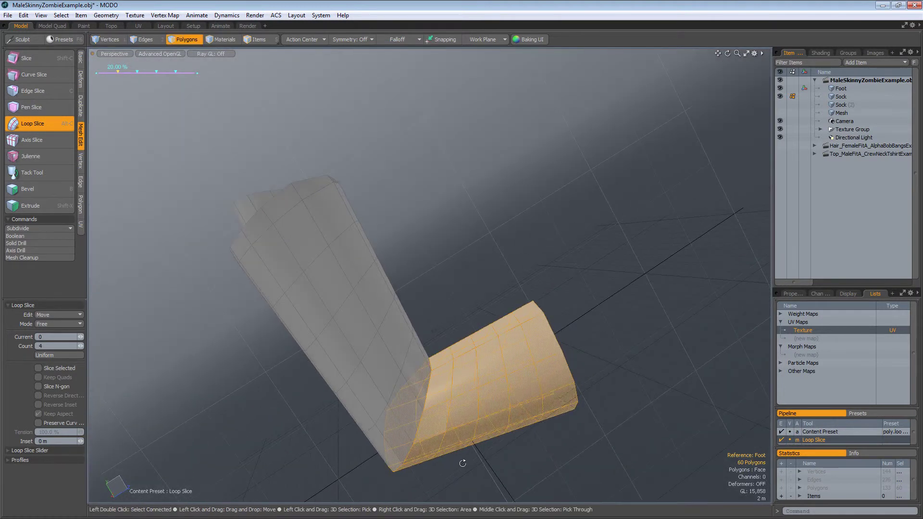
key("q")
left_click(597, 390)
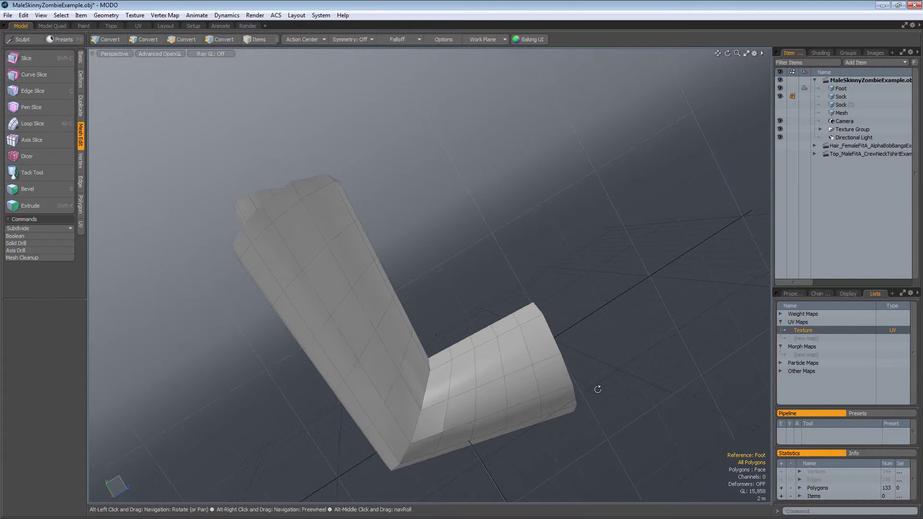
- Shrink the sock mesh onto the foot using the background-constrained Smooth tool with an offset of 250 mm
left_click_drag(598, 390, 269, 343, "alt")
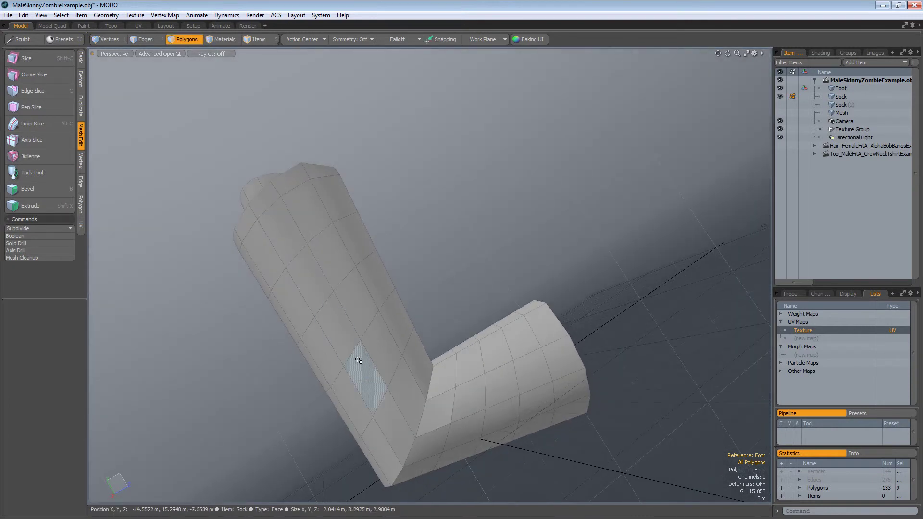
left_click_drag(359, 360, 380, 331, "alt")
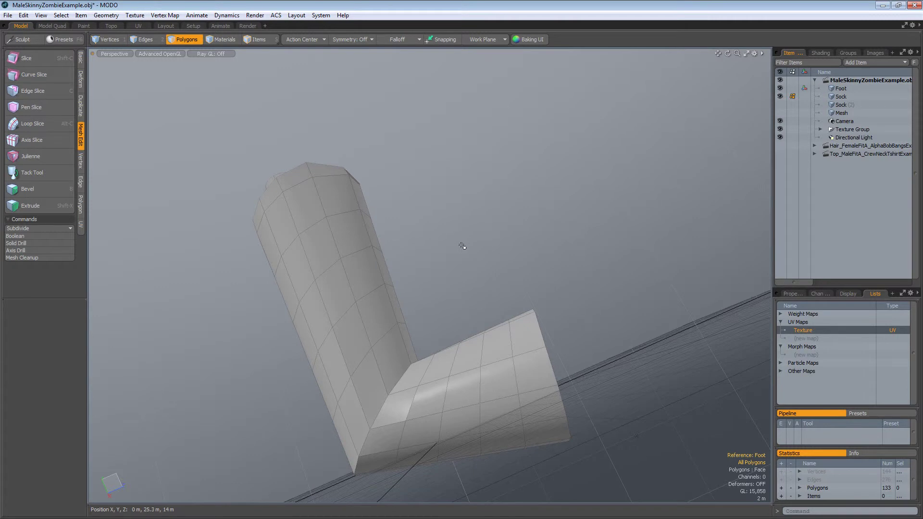
key("a")
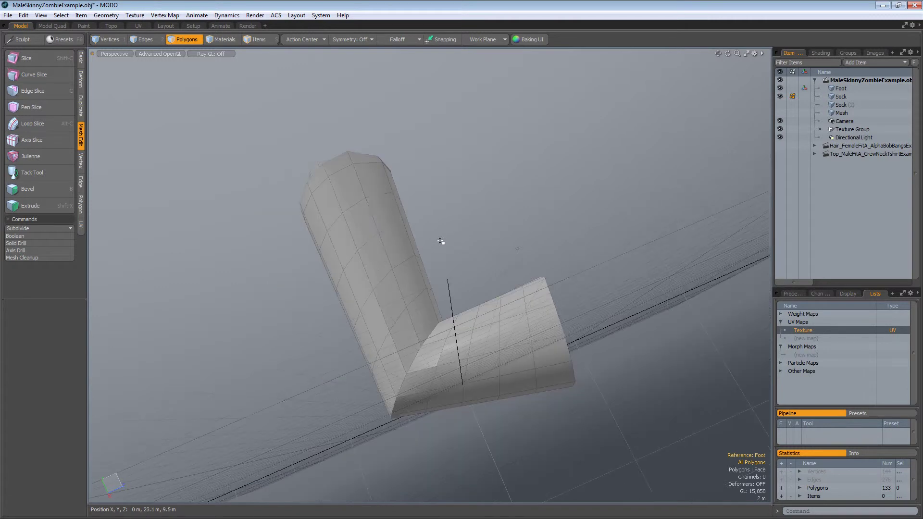
left_click(111, 26)
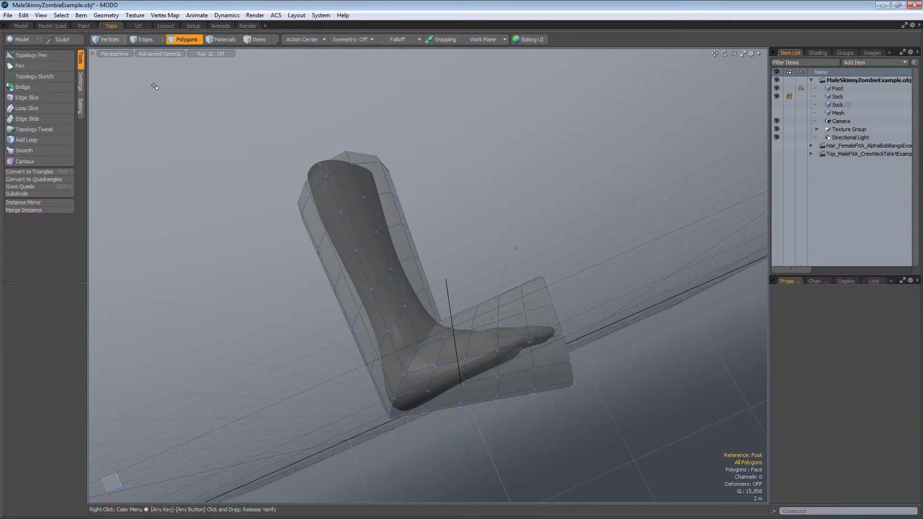
left_click(44, 151)
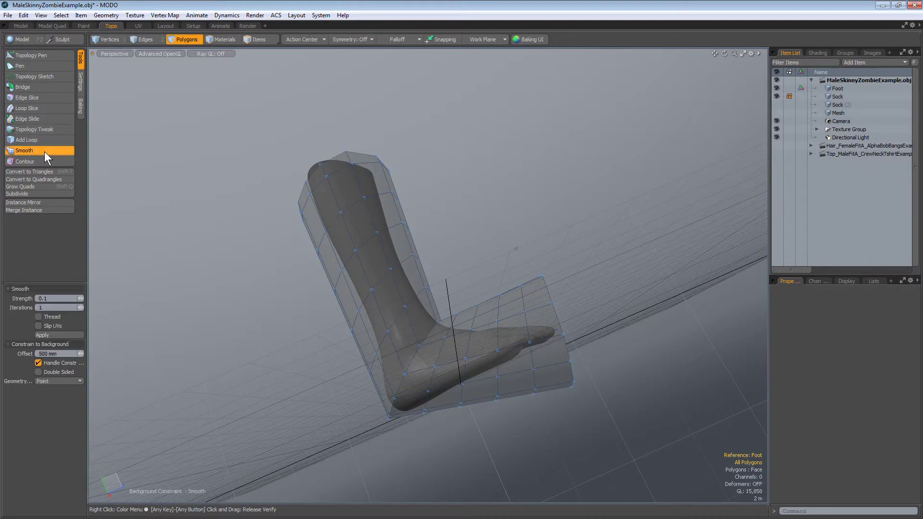
left_click(65, 355)
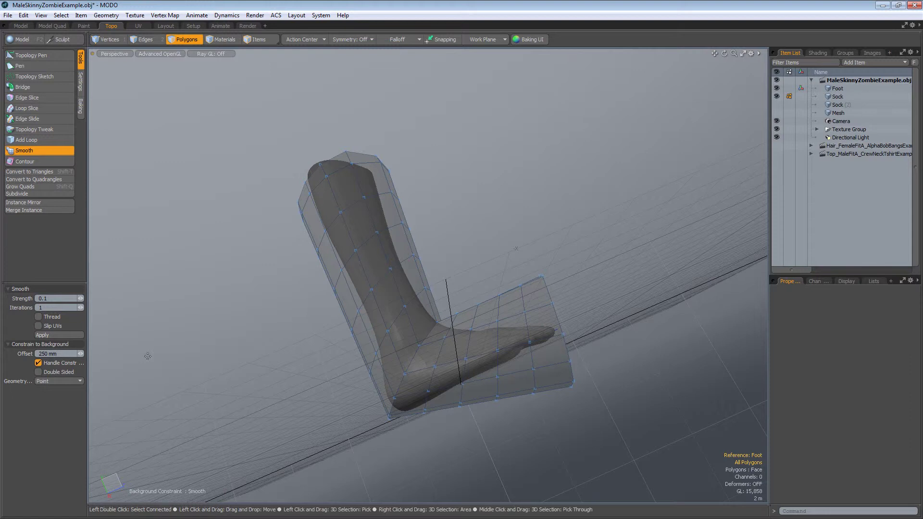
left_click(267, 374)
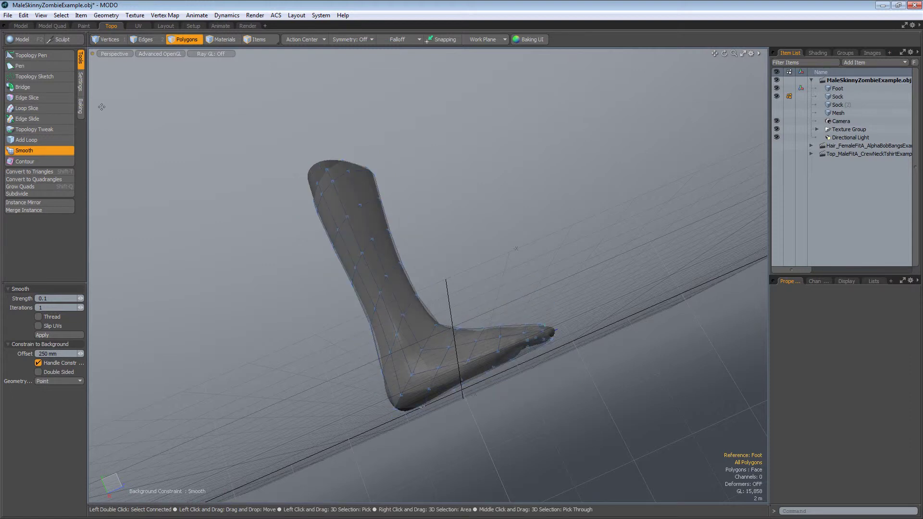
- Increase the sock's background constraint offset to 500 mm so it sits farther off the foot
left_click(20, 26)
left_click_drag(496, 289, 564, 256, "alt")
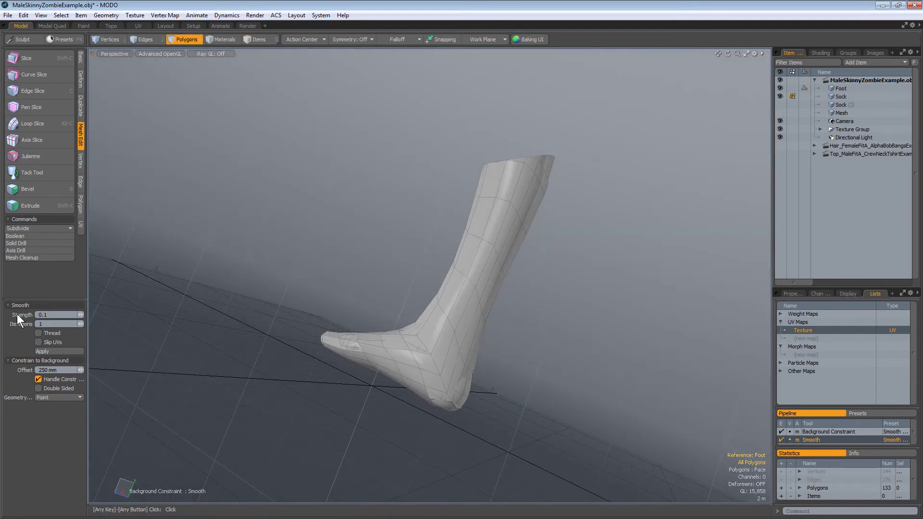
left_click(58, 370)
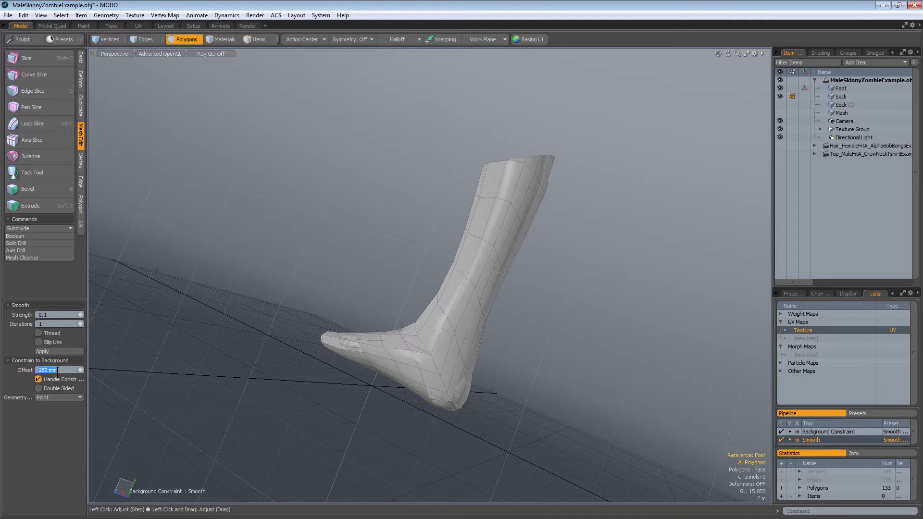
type("500mm")
key("Return")
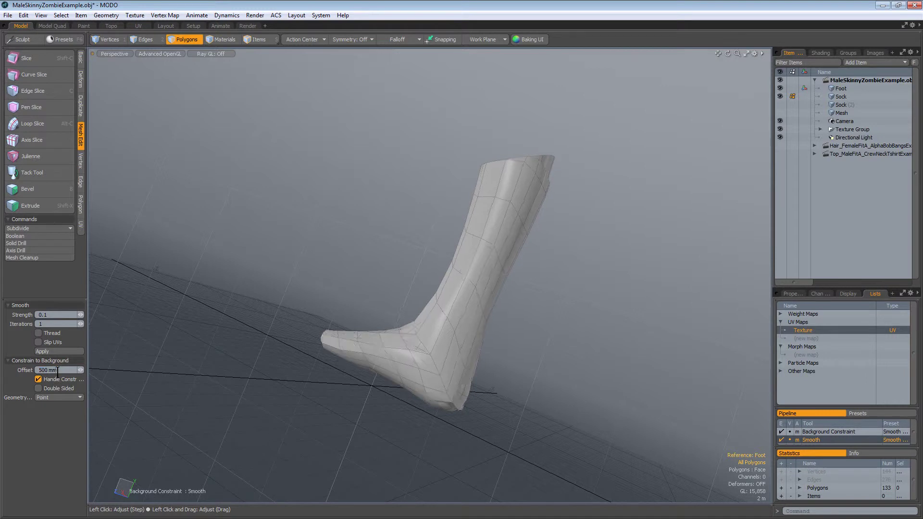
- Select the edge loop just in front of the heel and scale it uniformly to about 110.5% to cover the foot
left_click_drag(356, 279, 495, 298, "alt")
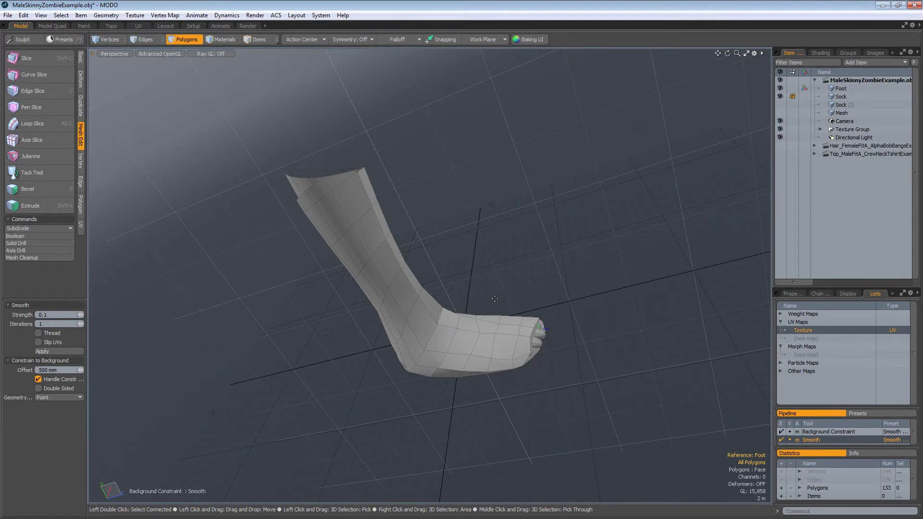
key("2")
left_click(484, 425)
left_click_drag(546, 422, 401, 306, "alt")
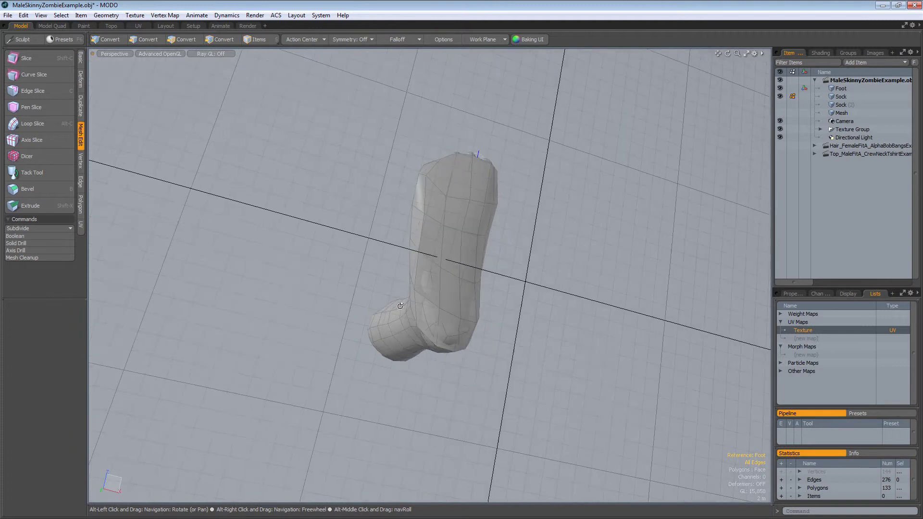
double_click(456, 319)
left_click_drag(456, 319, 536, 314, "alt")
key("e")
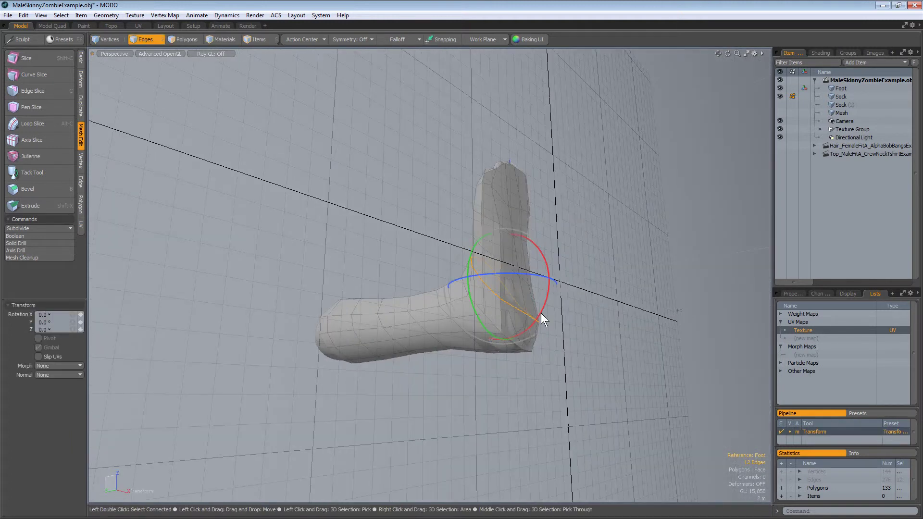
key("r")
left_click_drag(501, 288, 519, 288)
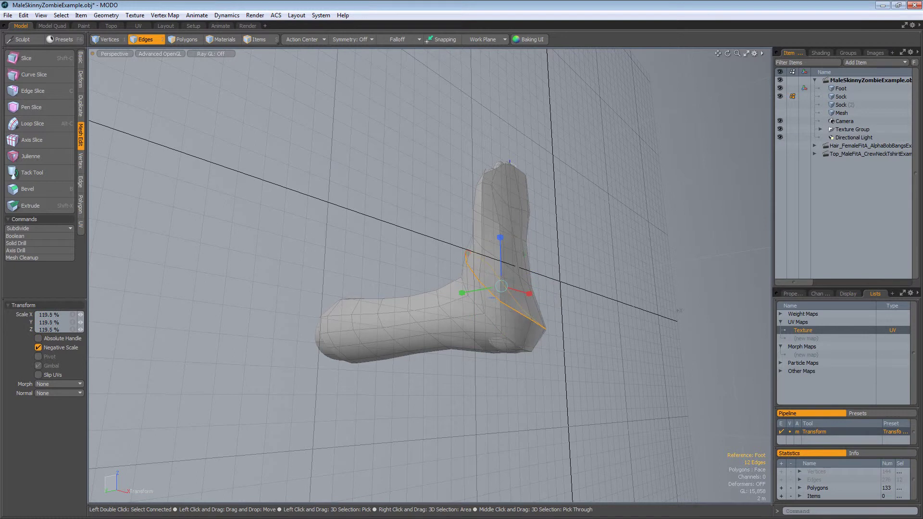
left_click_drag(537, 325, 468, 300, "alt")
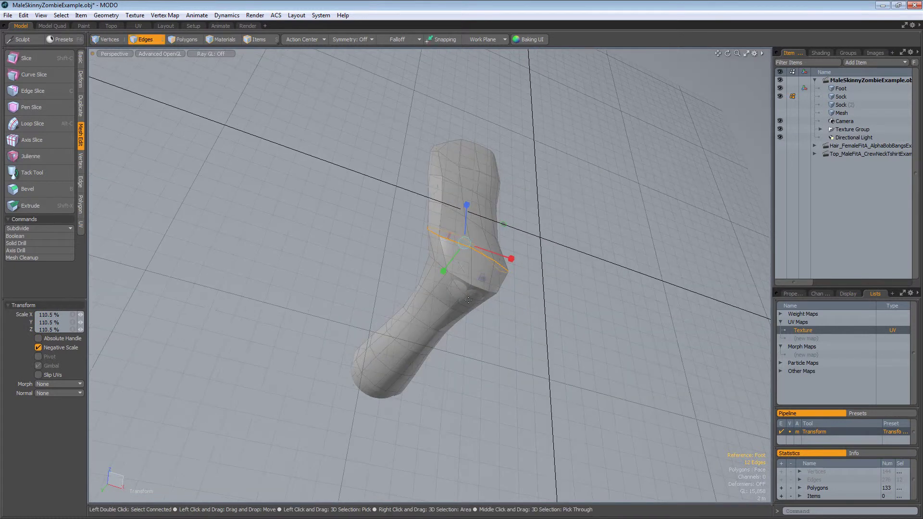
key("space")
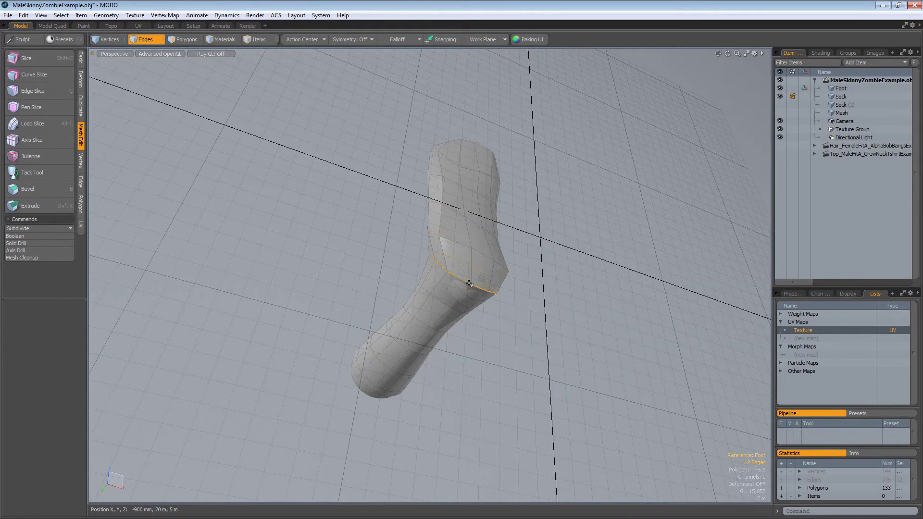
- Scale and reposition the adjacent edge loop running diagonally from the ankle to the heel, and clear the selection
left_click_drag(470, 284, 502, 316, "alt")
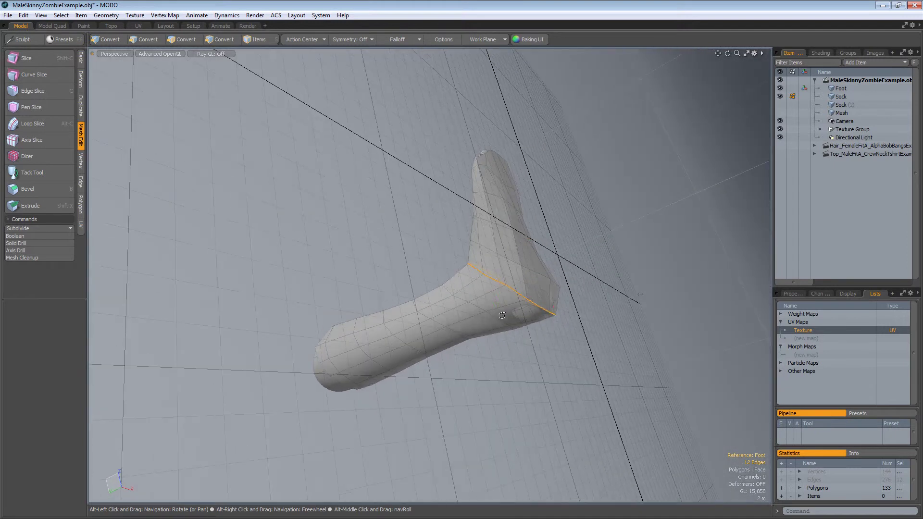
key("r")
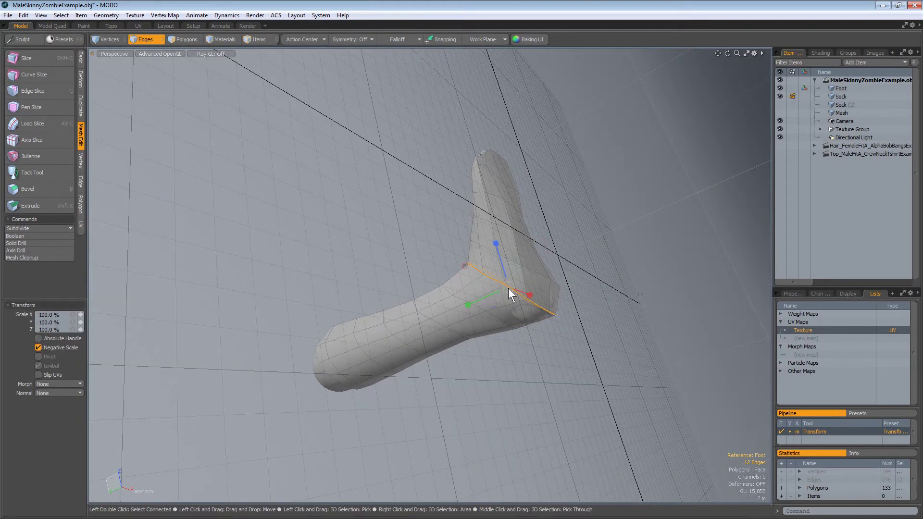
left_click_drag(508, 287, 426, 317)
key("w")
left_click_drag(575, 372, 597, 445, "alt")
key("space")
left_click(507, 389)
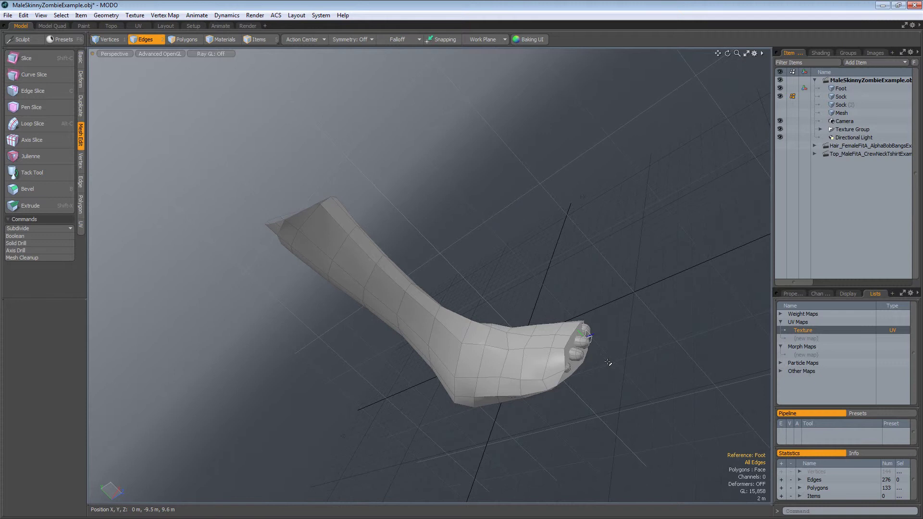
- Delete the single polygon capping the toe end of the sock
key("3")
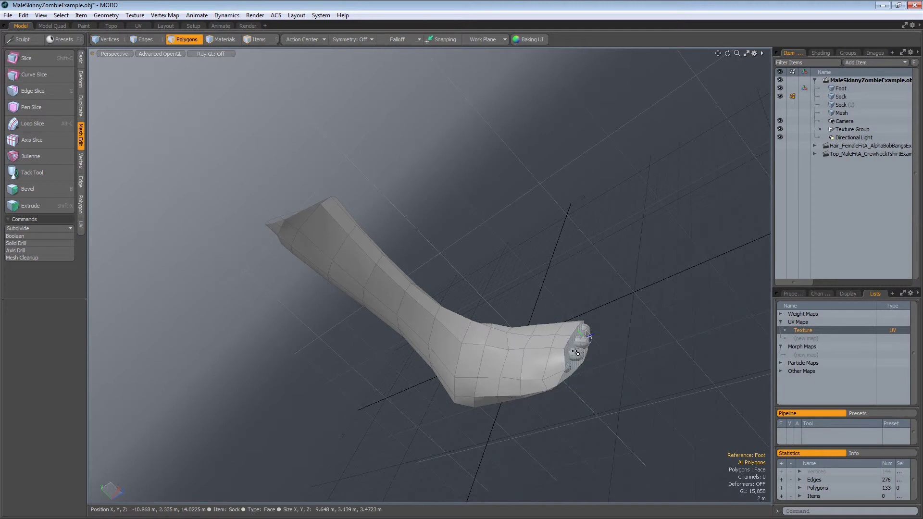
left_click(577, 351)
key("shift+a")
left_click_drag(578, 352, 582, 392, "alt")
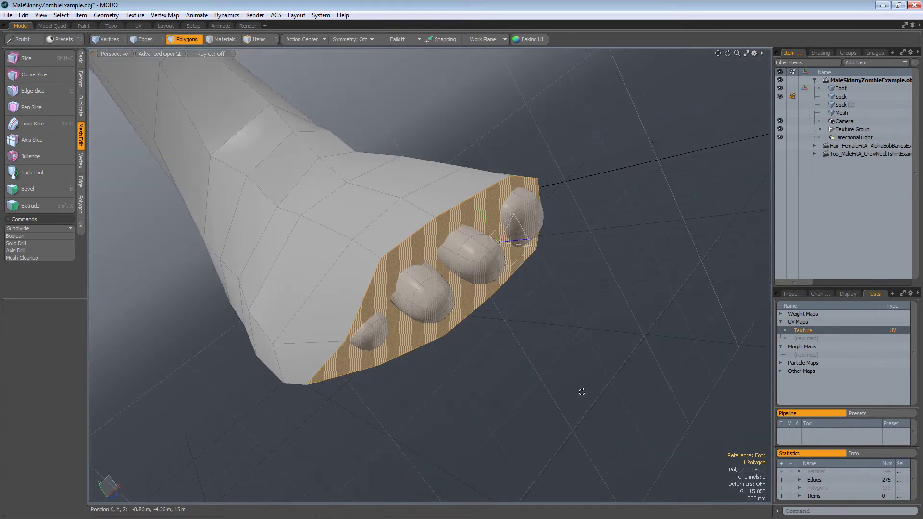
key("Delete")
- Extend the open toe edge loop forward by about 2.48 m in Z with Edge Extend
key("2")
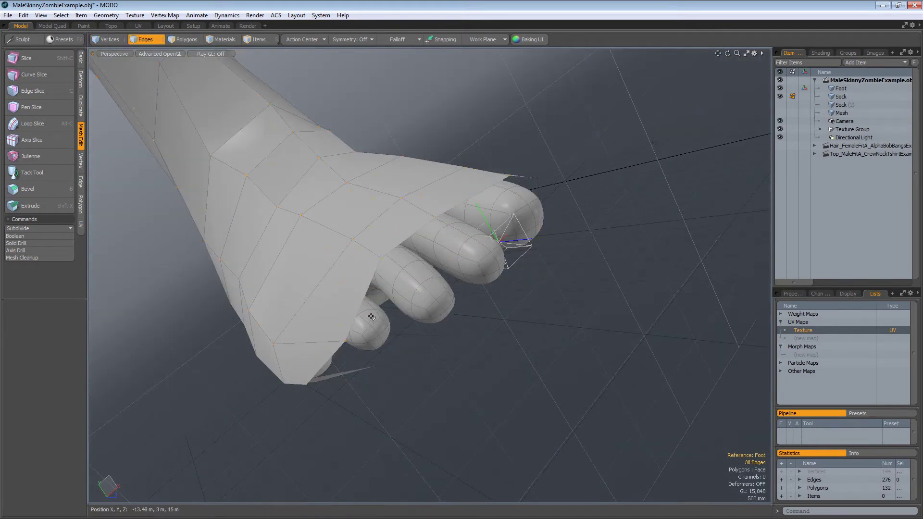
double_click(364, 300)
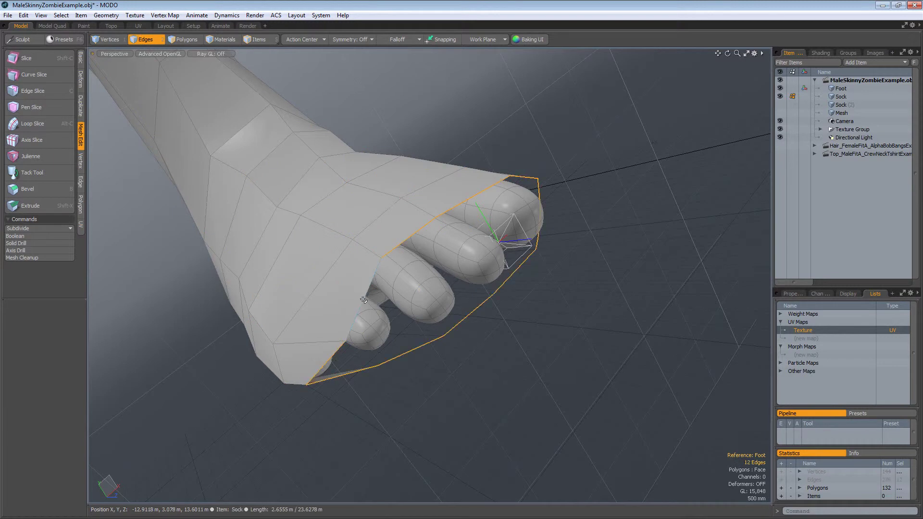
key("shift+x")
left_click(430, 400)
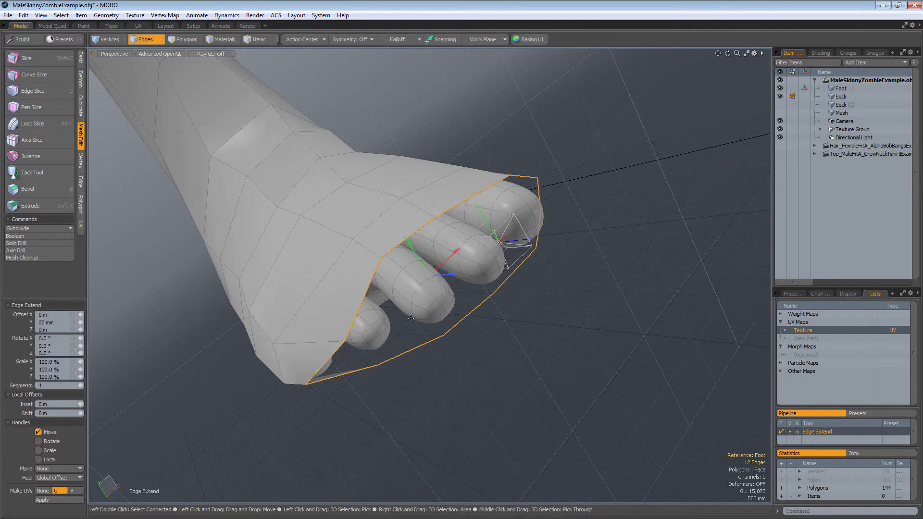
left_click_drag(339, 367, 550, 268, "alt")
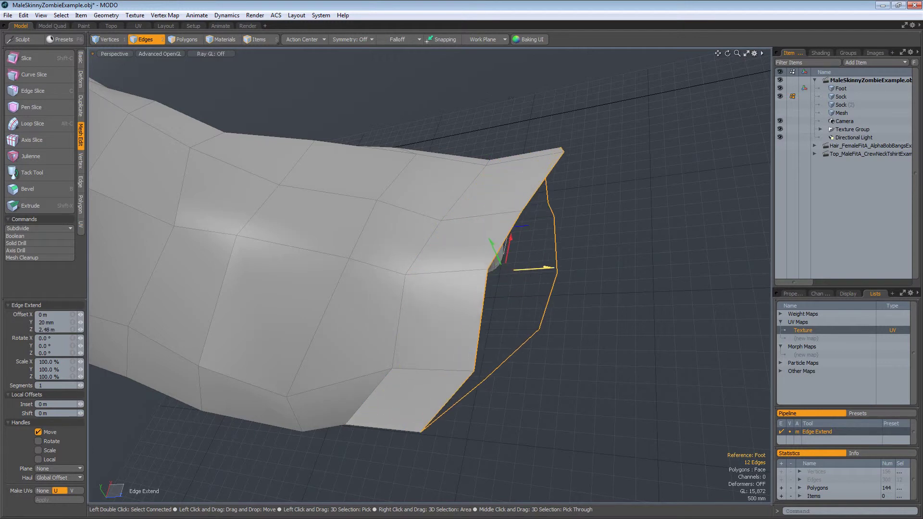
- Extend the toe edge loop forward four more times in Z, the last by about 1.9 m, and cap the opening with a polygon
key("shift")
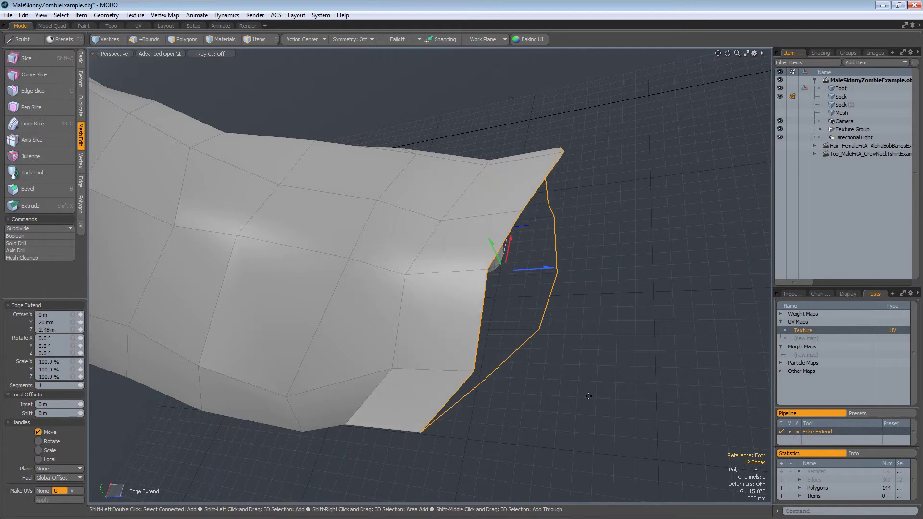
left_click(589, 396, "shift")
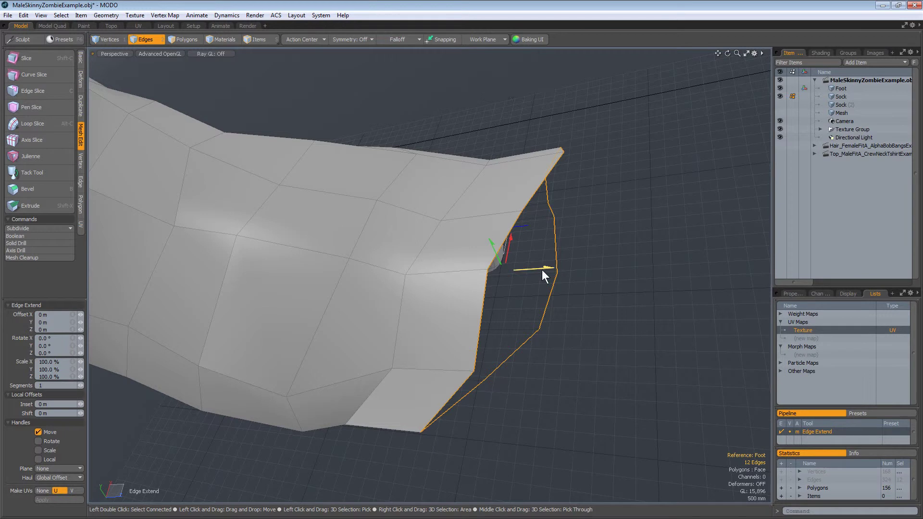
left_click_drag(542, 275, 738, 256)
key("shift")
left_click(626, 271, "shift")
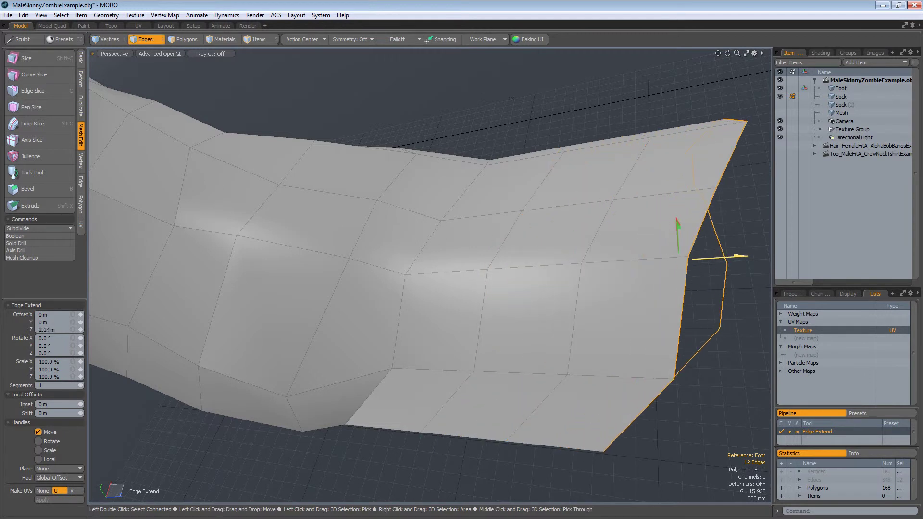
scroll(697, 264, "down", 4)
key("shift+a")
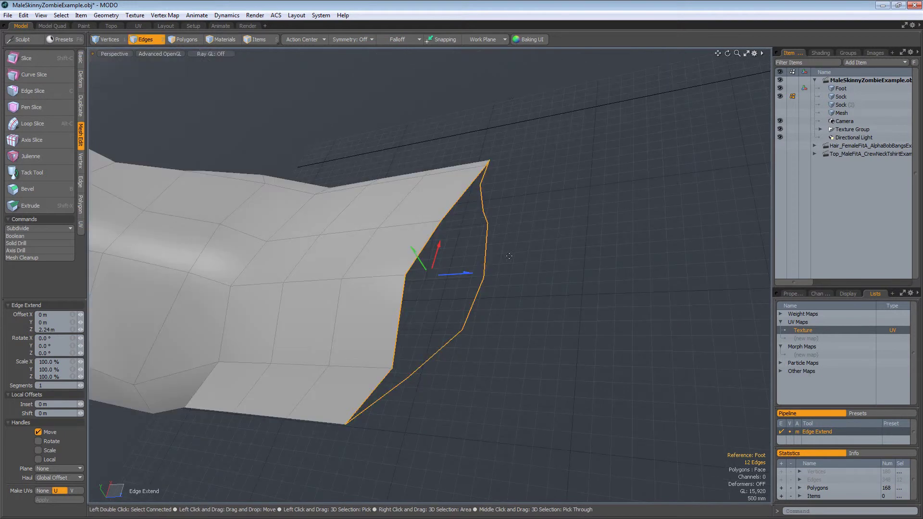
left_click_drag(457, 274, 613, 265)
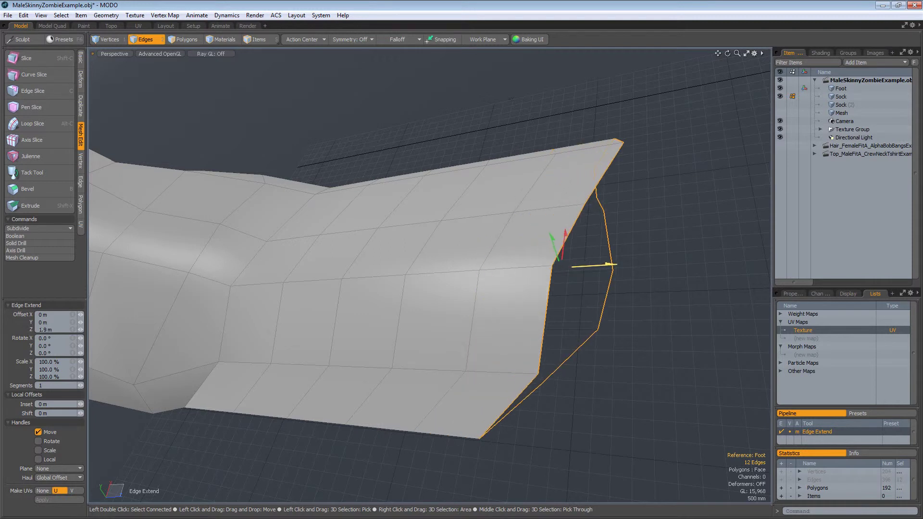
key("space")
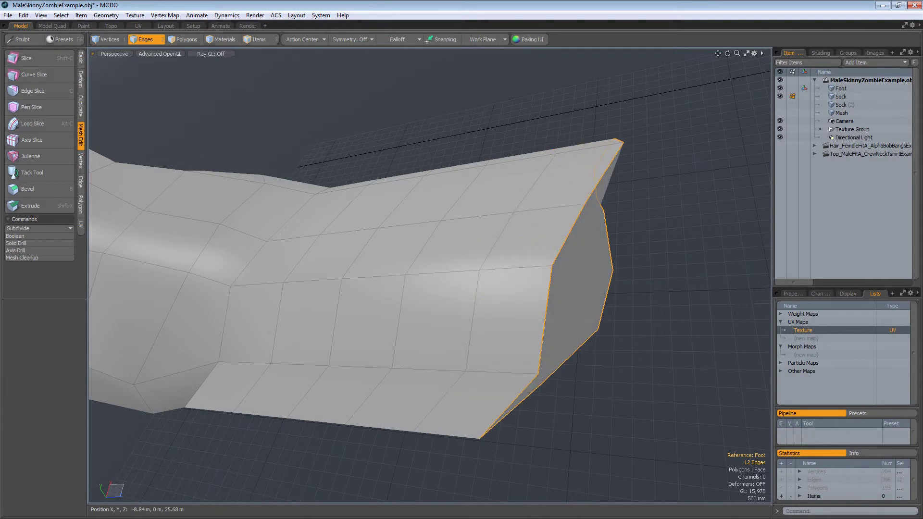
- Scale the new toe cap polygon uniformly to about 67.5% to taper the sock's tip, and clear the selection
left_click(617, 331)
left_click_drag(617, 331, 535, 270, "alt")
key("3")
left_click(535, 270)
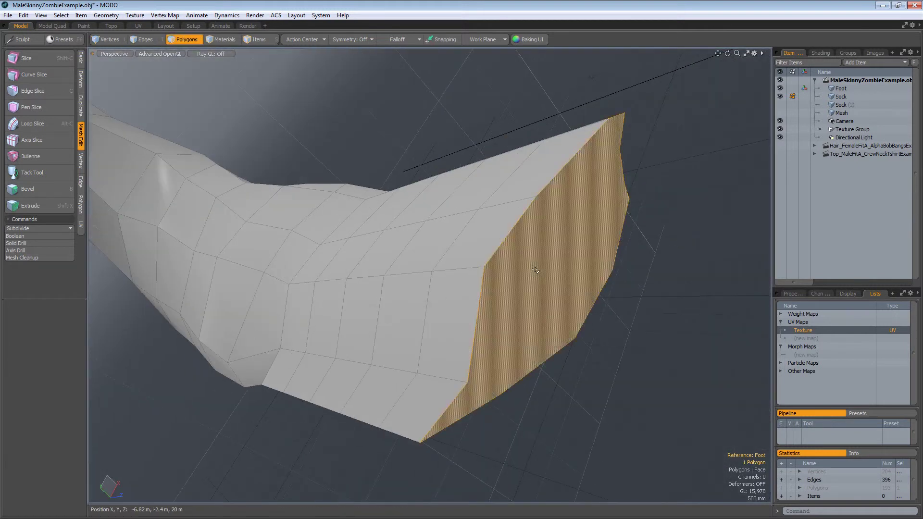
key("y")
left_click_drag(536, 272, 504, 275)
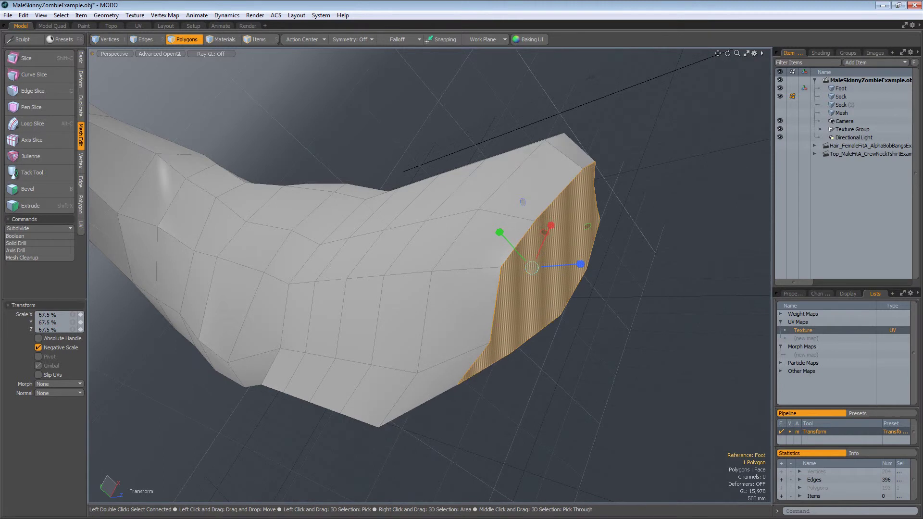
key("Escape")
key("Escape")
left_click_drag(437, 260, 423, 309, "alt")
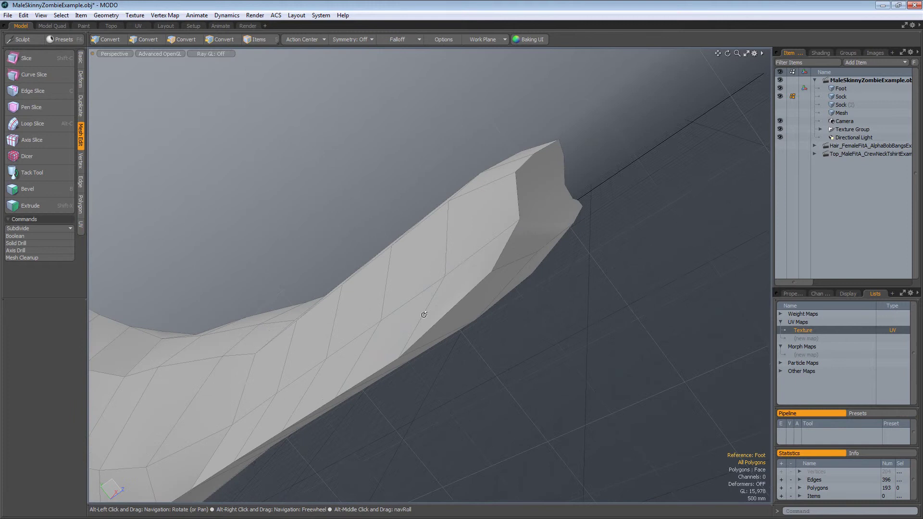
key("shift+a")
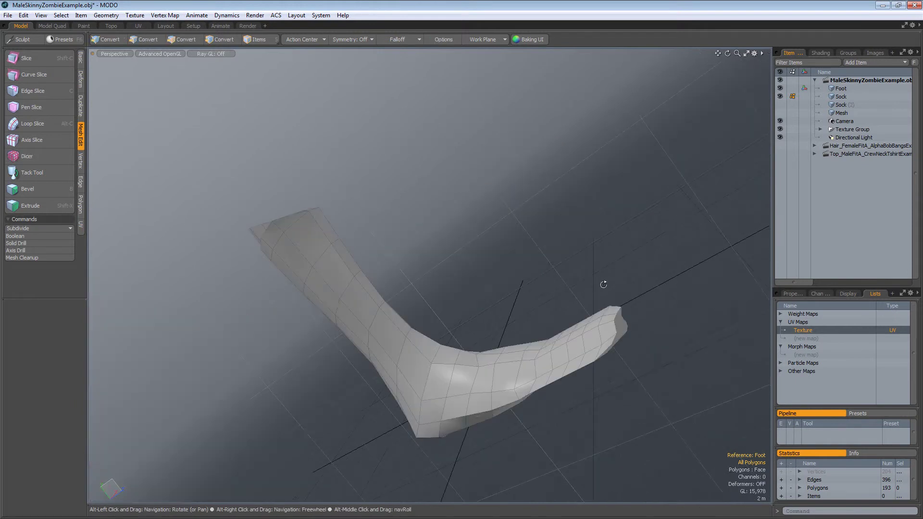
- Turn on subdivision smoothing for the sock mesh
left_click_drag(604, 284, 473, 309, "alt")
key("Tab")
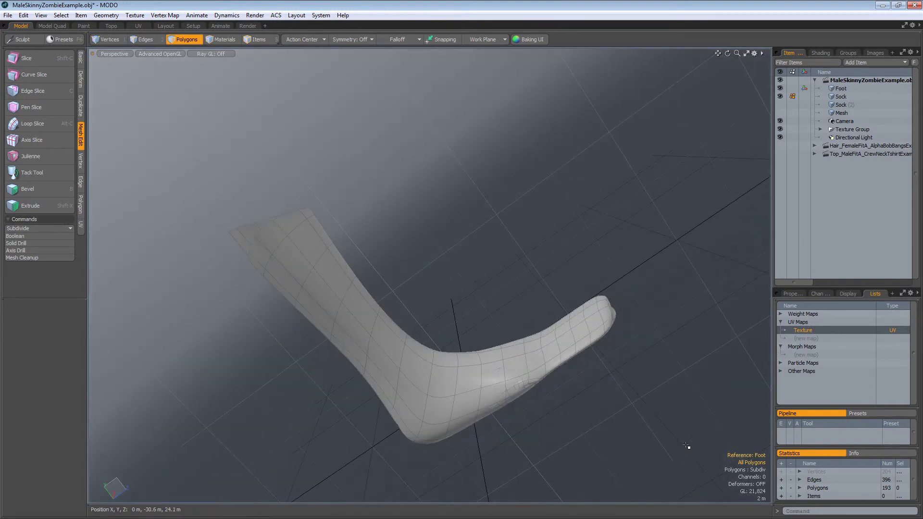
left_click_drag(654, 344, 385, 353, "alt")
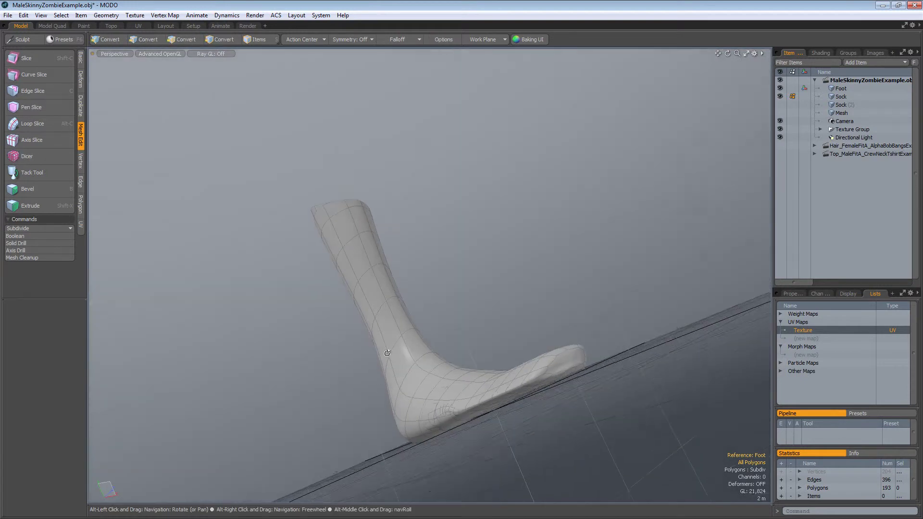
scroll(383, 427, "up", 3)
left_click_drag(559, 418, 399, 347, "alt")
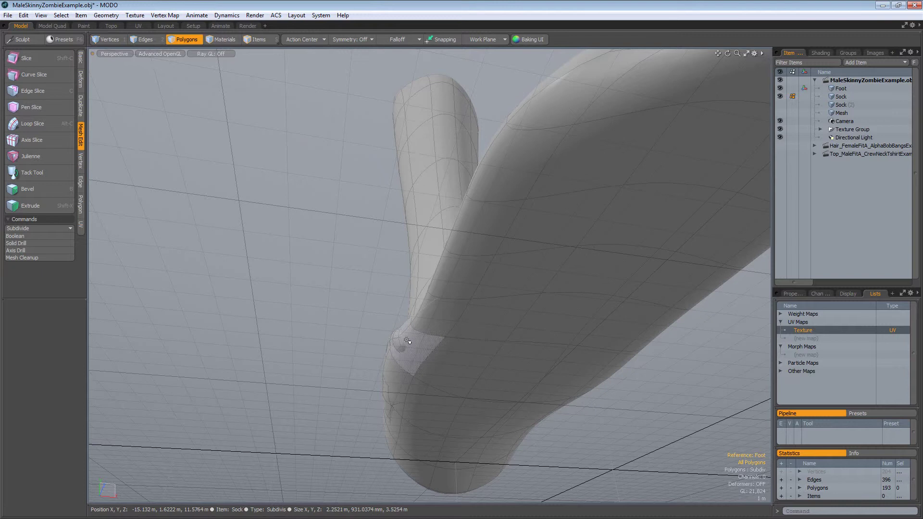
- Select the edge loop around the midfoot and scale it up uniformly to cover the protruding foot reference
left_click_drag(402, 331, 448, 344, "alt")
key("2")
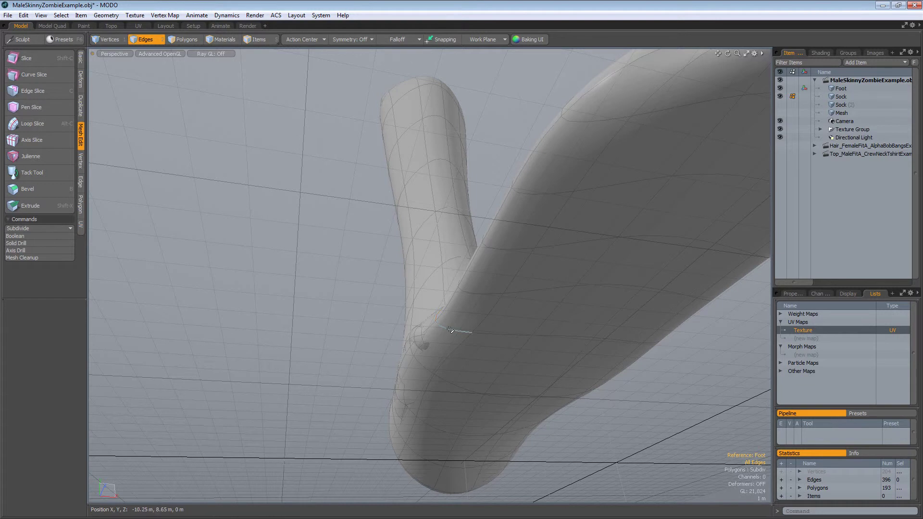
left_click(450, 330)
key("l")
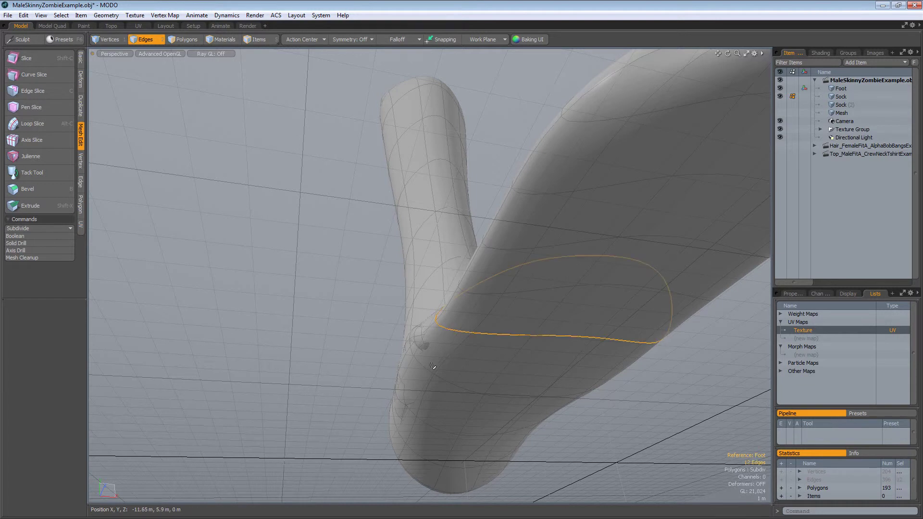
key("r")
left_click_drag(556, 302, 580, 302)
key("q")
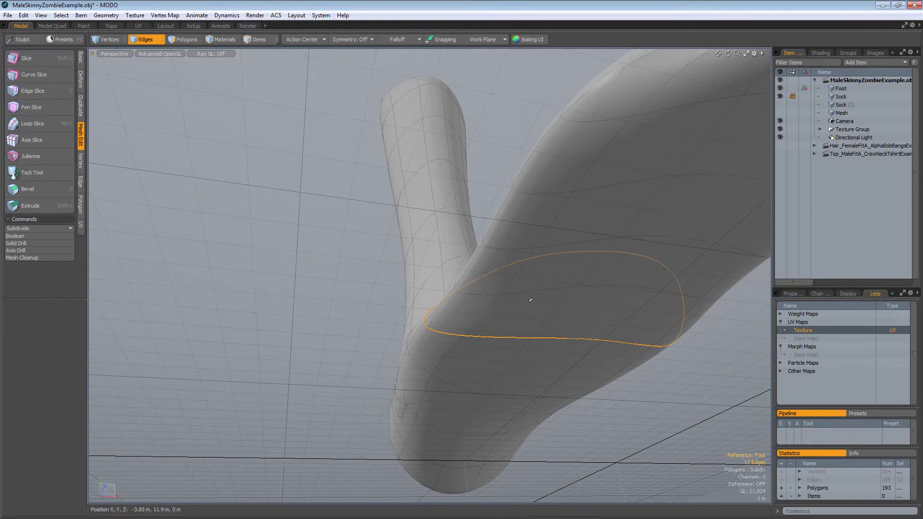
- Scale up the edge loop just in front of the heel, where the foot reference pokes through
left_click_drag(525, 301, 631, 451, "alt")
key("3")
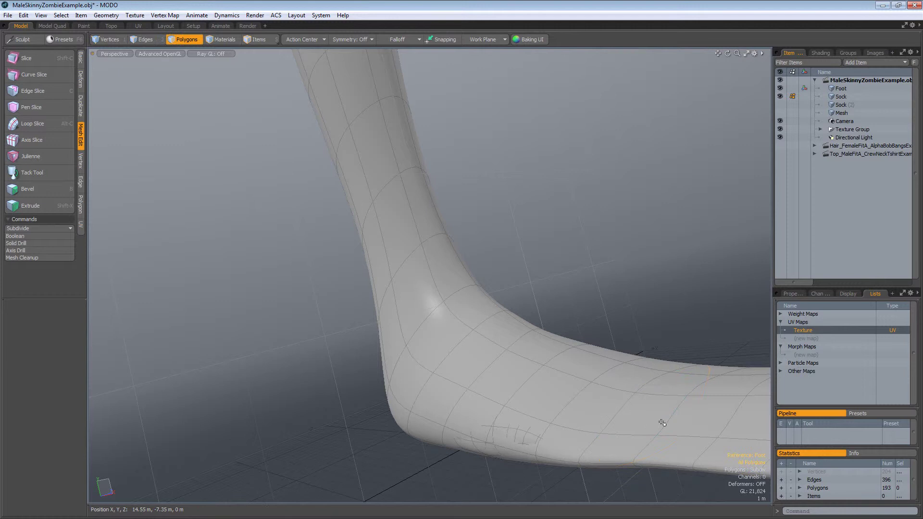
key("1")
key("2")
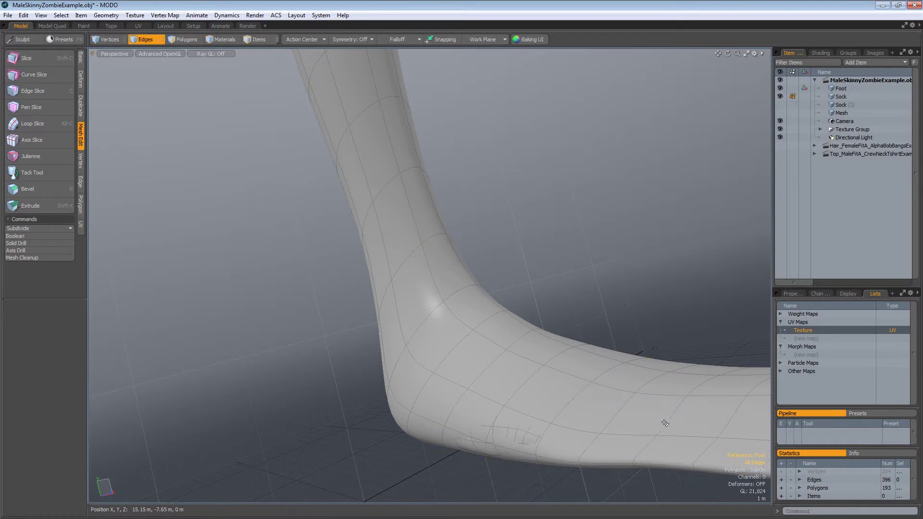
left_click_drag(439, 272, 500, 369, "alt")
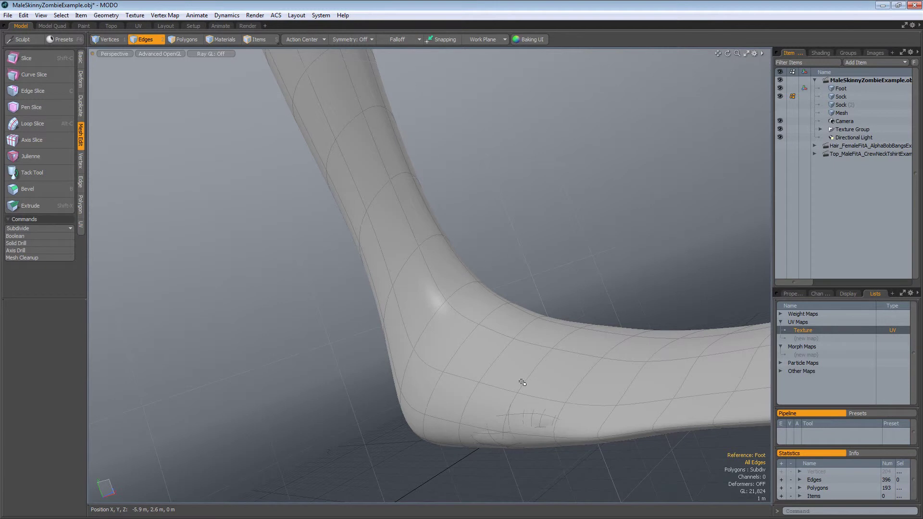
key("space")
key("space")
key("space")
double_click(531, 375)
key("y")
left_click_drag(554, 385, 572, 390)
key("space")
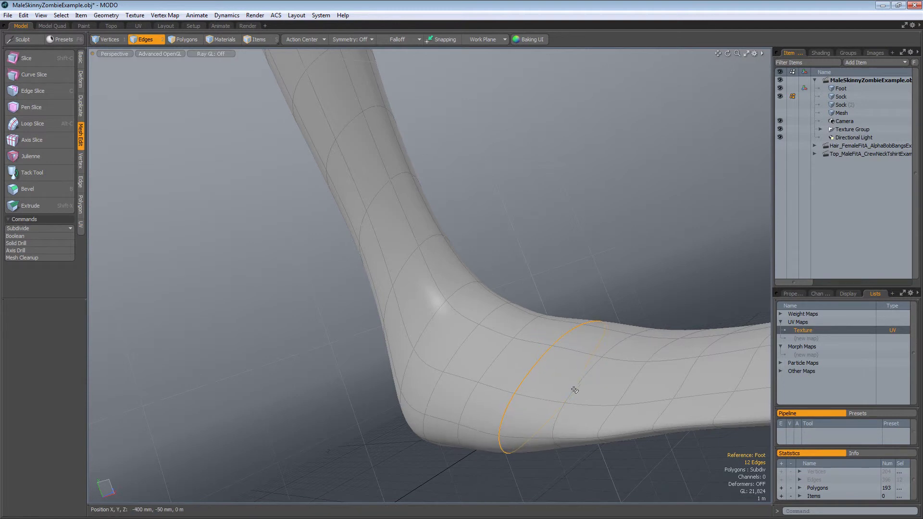
- Scale up the next two edge loops toward the toes, the second one uniformly to 109%
key("y")
left_click_drag(575, 389, 624, 391)
key("space")
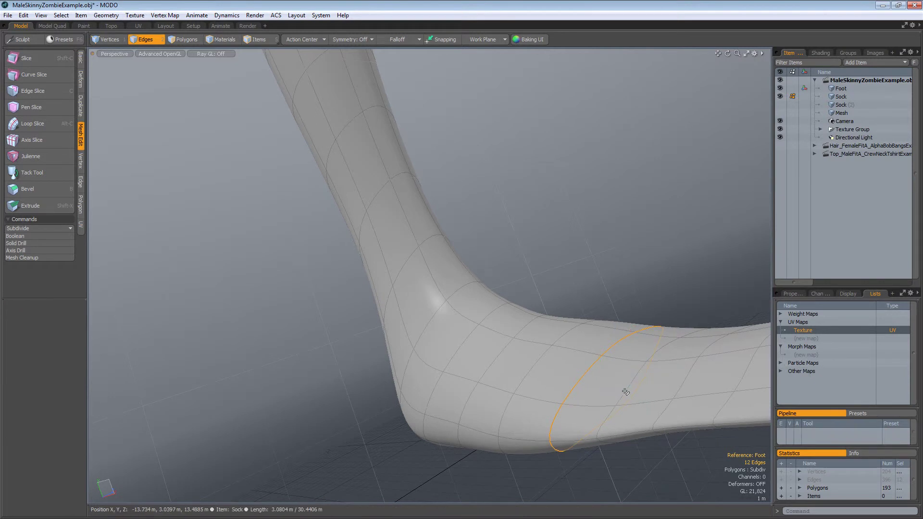
key("Escape")
double_click(625, 393)
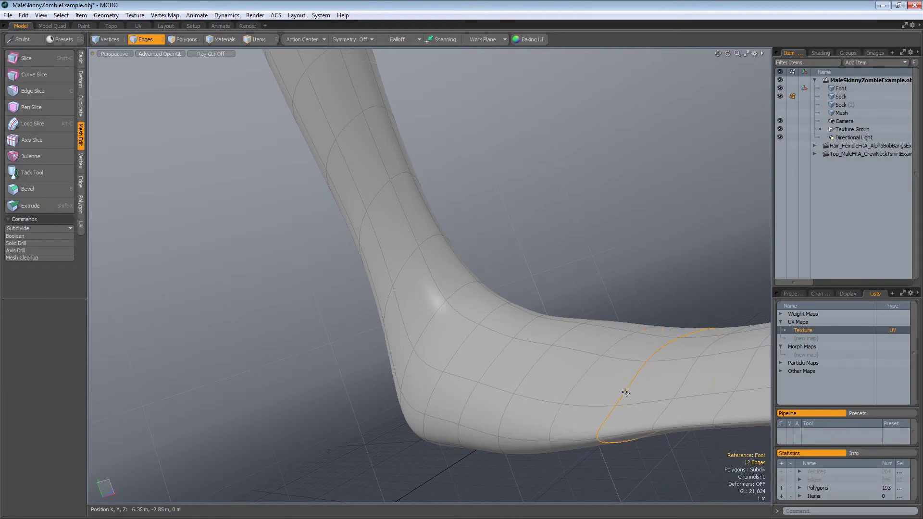
key("y")
left_click_drag(671, 382, 685, 384)
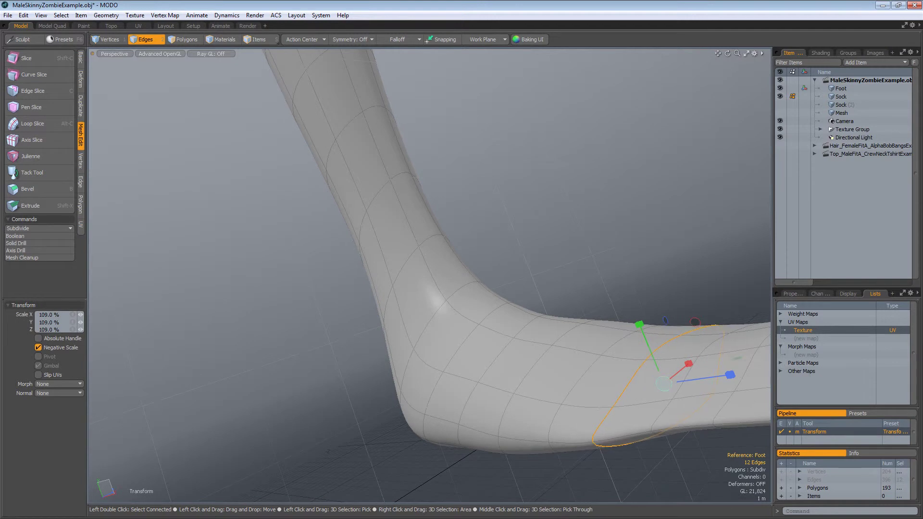
- From the bottom view, scale the following edge loop toward the toes uniformly to 115.5%
left_click(108, 55)
left_click(108, 20)
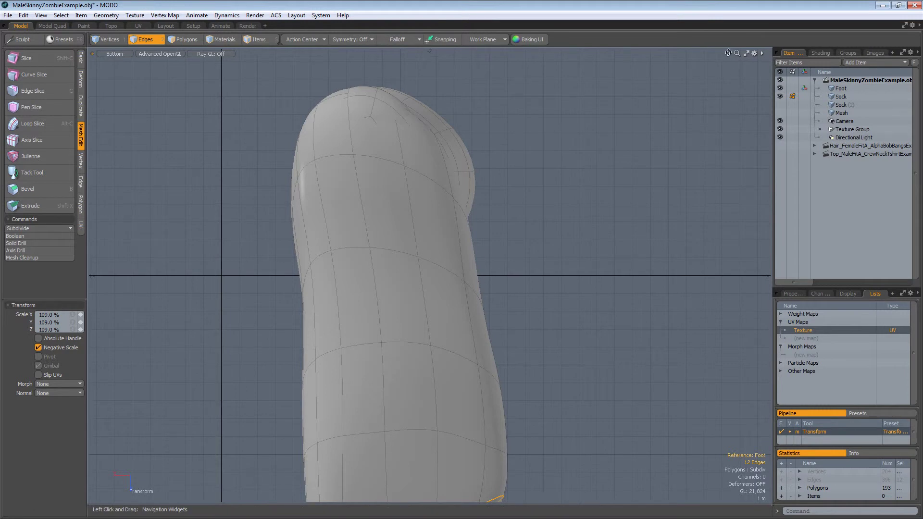
left_click_drag(726, 53, 734, 1)
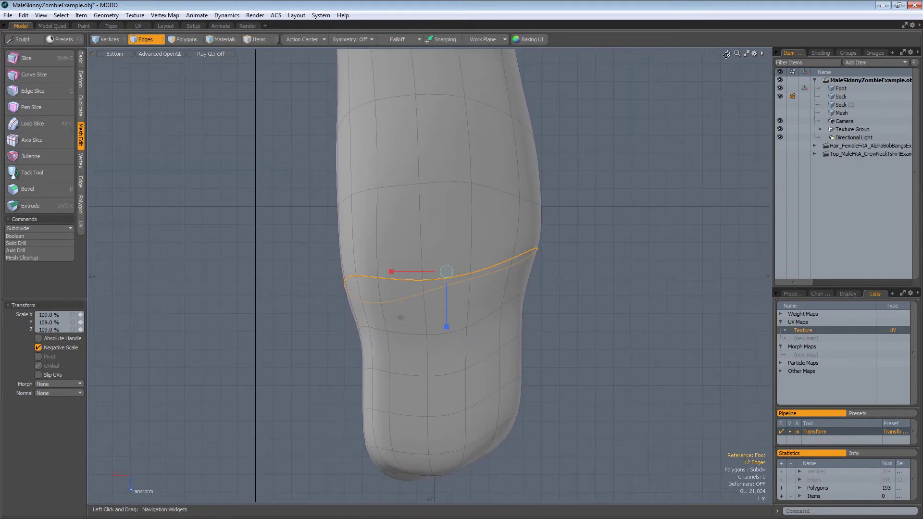
key("space")
double_click(475, 327)
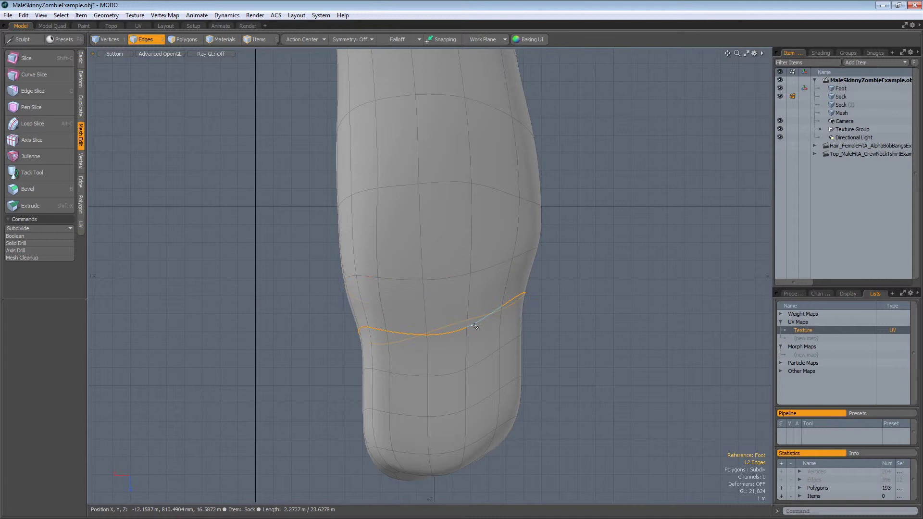
key("r")
left_click_drag(446, 315, 455, 316)
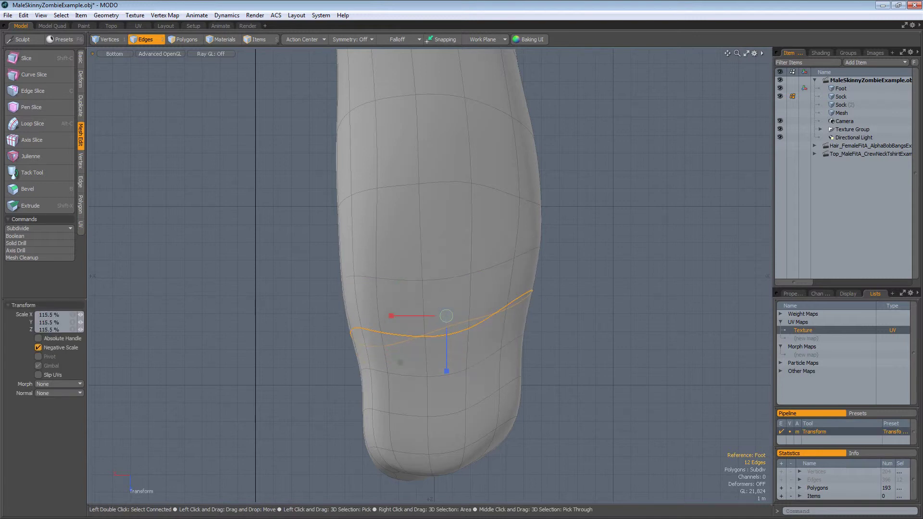
- Scale the next two edge loops toward the toe tip uniformly to 116.5% and 106.5%
key("space")
double_click(478, 364)
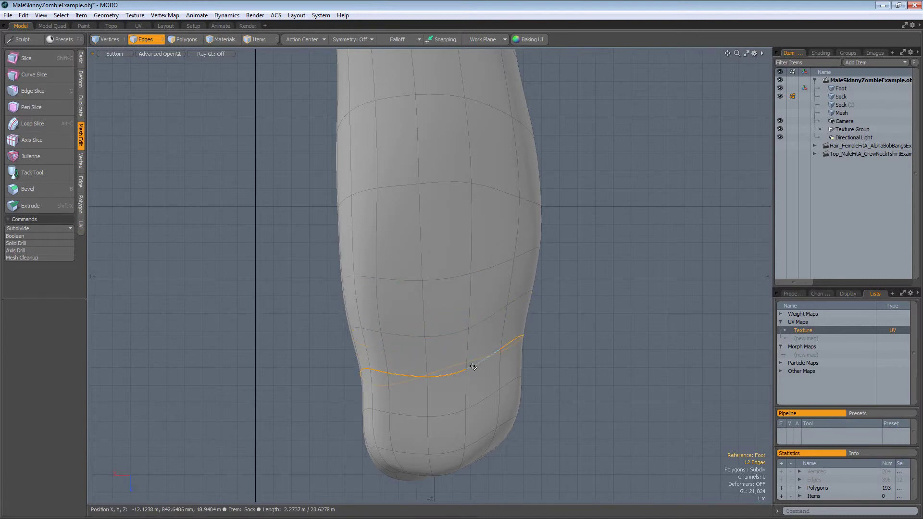
key("r")
left_click_drag(451, 362, 461, 362)
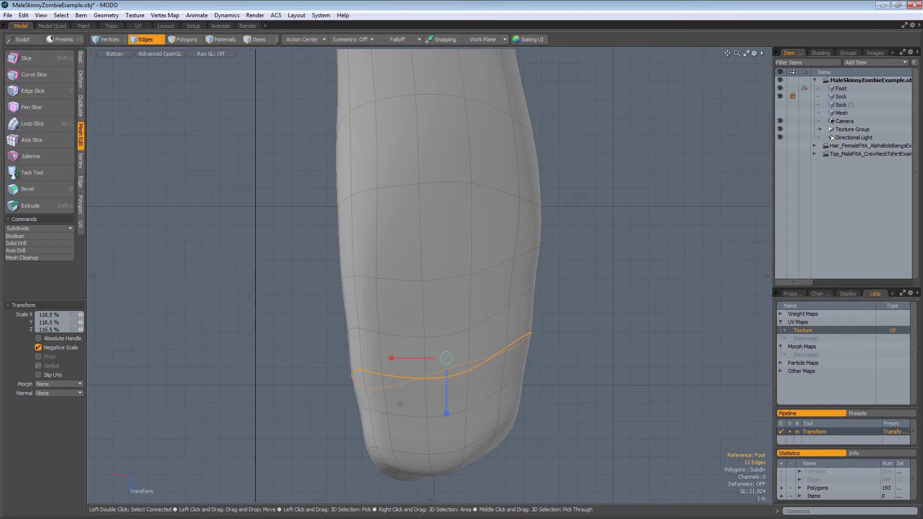
key("space")
double_click(484, 402)
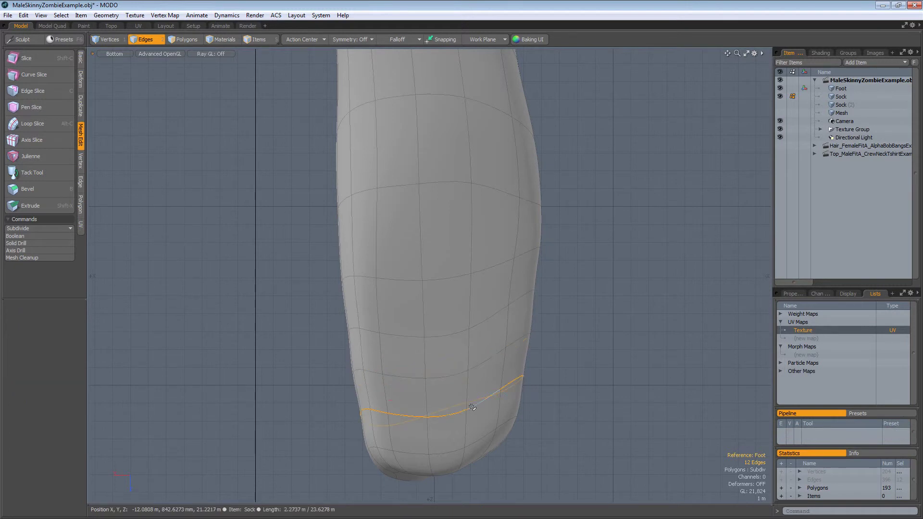
key("r")
left_click_drag(452, 406, 458, 406)
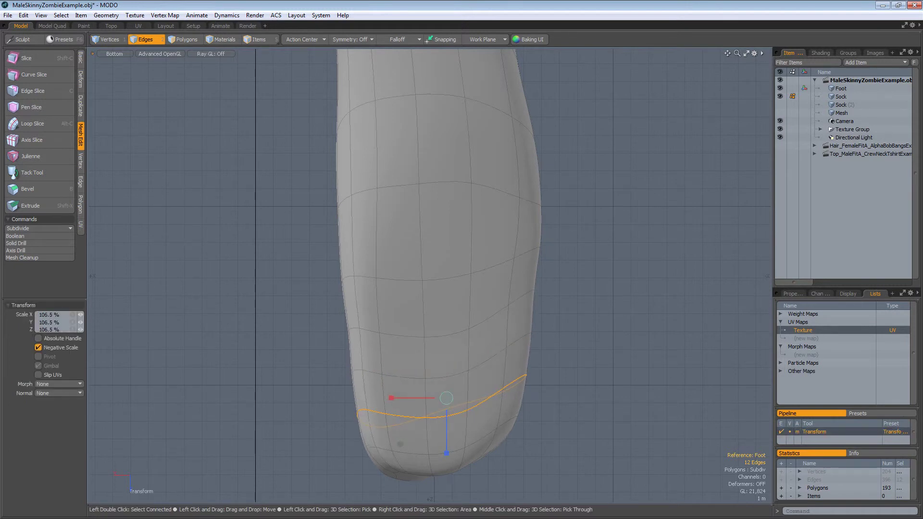
key("space")
- Return to the perspective view and clear the edge loop selection
left_click_drag(565, 375, 555, 344, "alt")
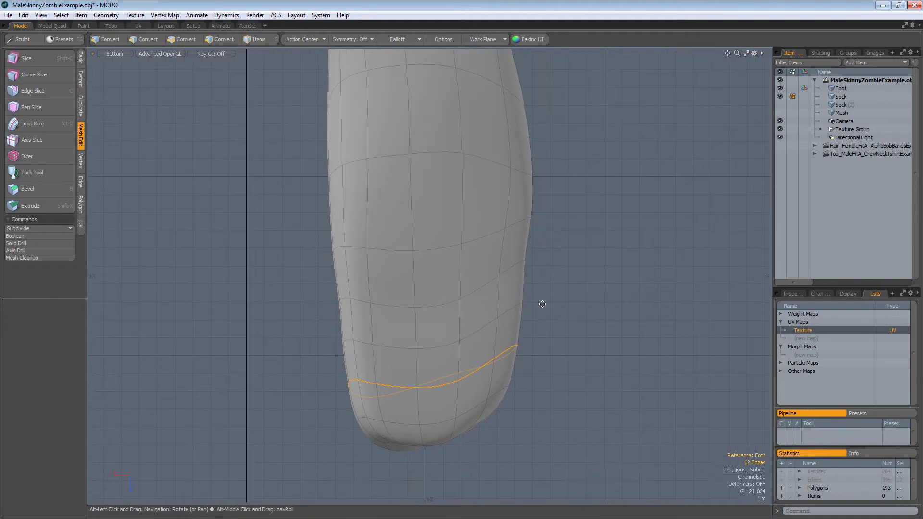
left_click(116, 55)
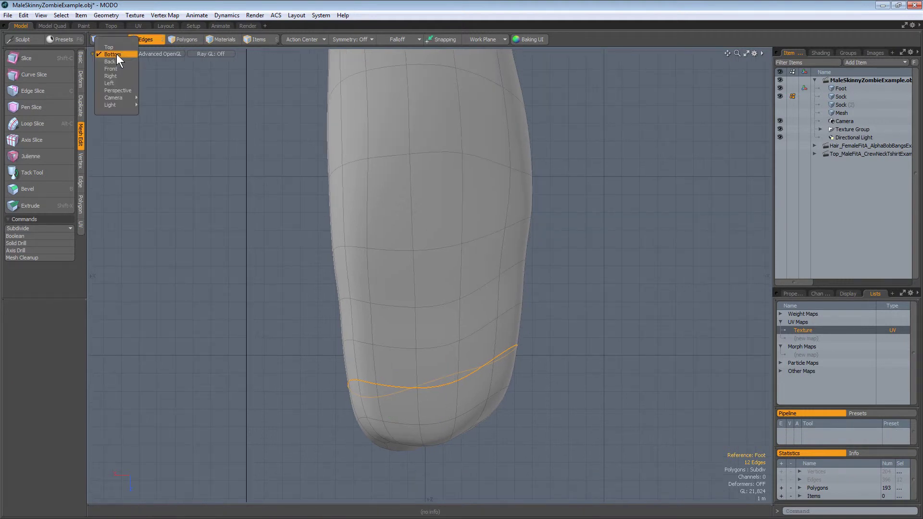
left_click(118, 90)
left_click_drag(565, 312, 473, 302, "alt")
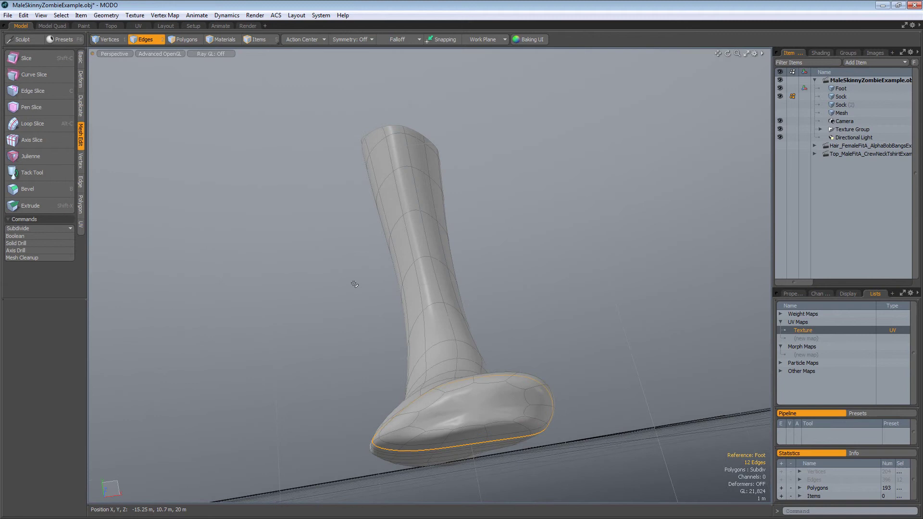
left_click(355, 284)
- Try to bevel the toe cap polygon with a 950 mm shift and a 550 mm inset
left_click_drag(371, 287, 617, 410, "alt")
key("3")
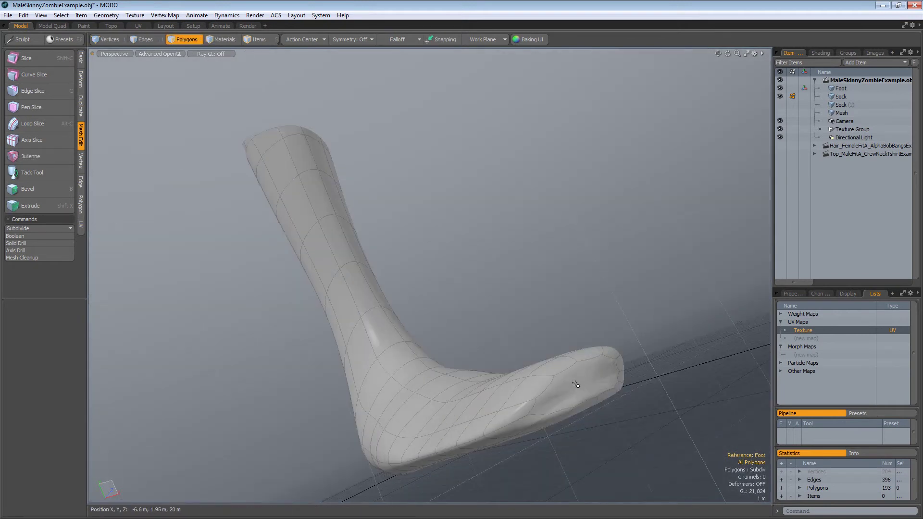
left_click(576, 385)
key("b")
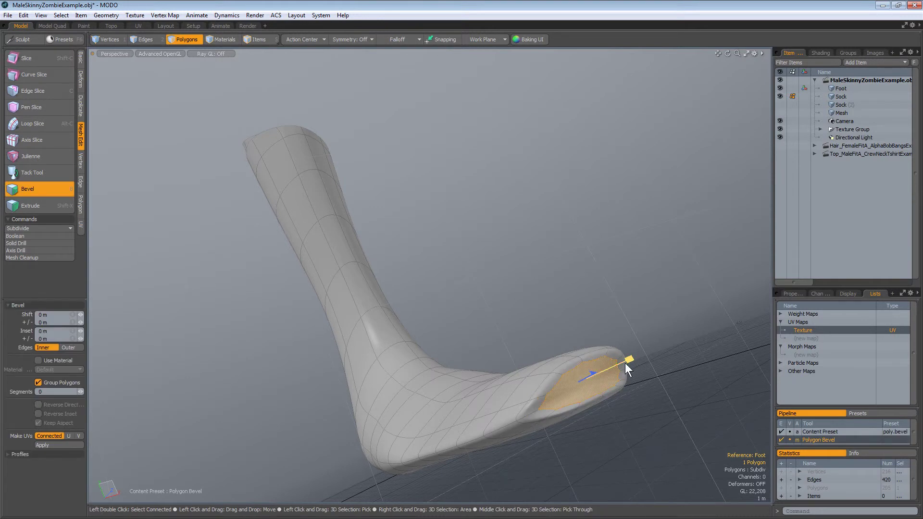
left_click_drag(626, 359, 613, 408)
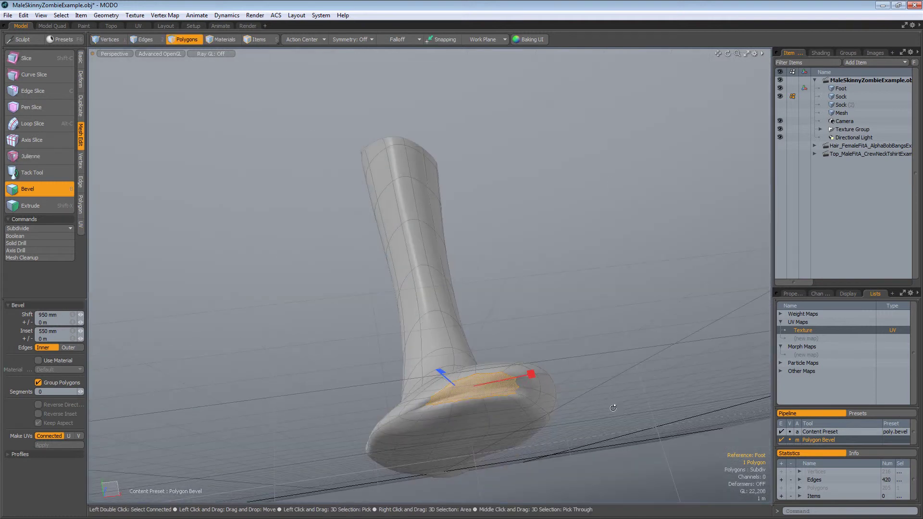
key("space")
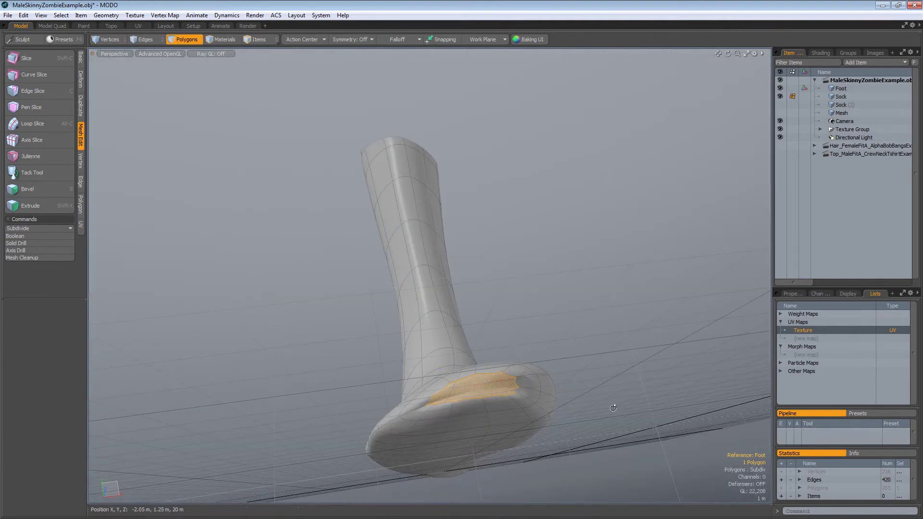
key("b")
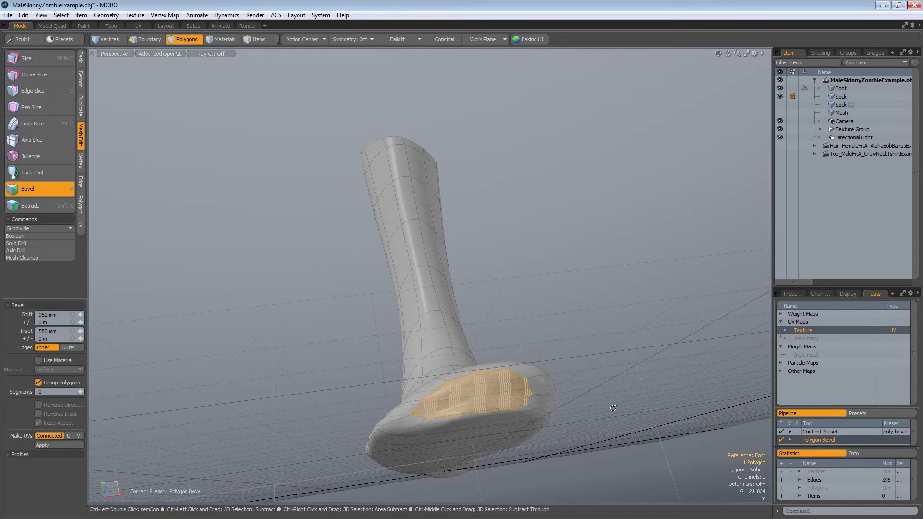
- Undo the bevel of the toe cap polygon
key("ctrl+z")
key("ctrl+z")
key("ctrl+z")
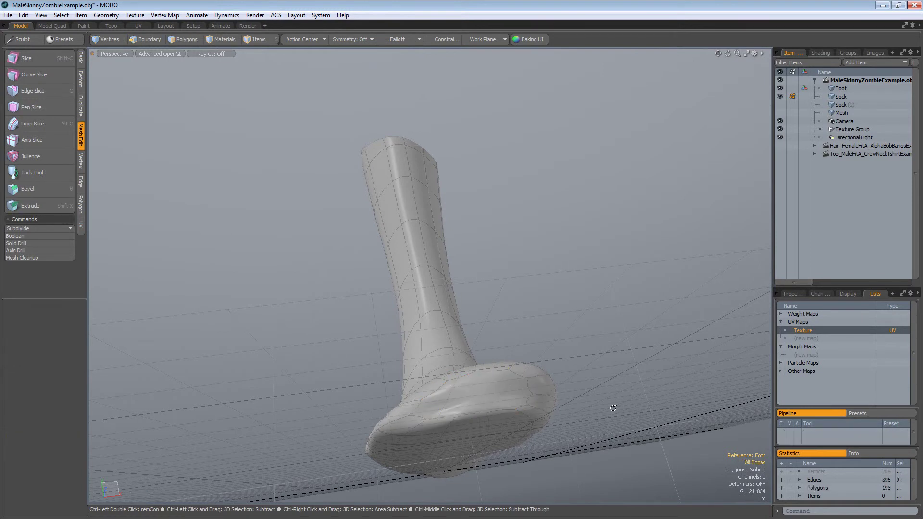
key("ctrl")
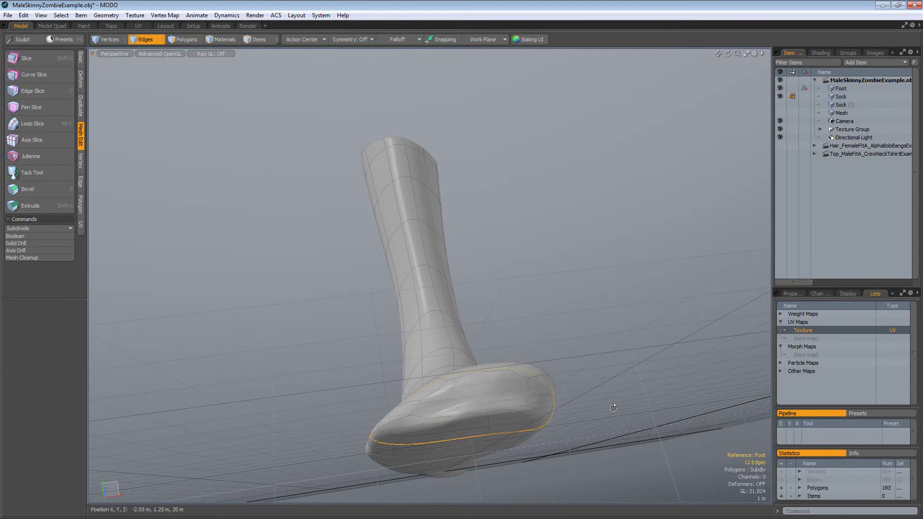
- Clear the edge selection, turn off the sock's subdivision smoothing and select the toe cap polygon
left_click(613, 408)
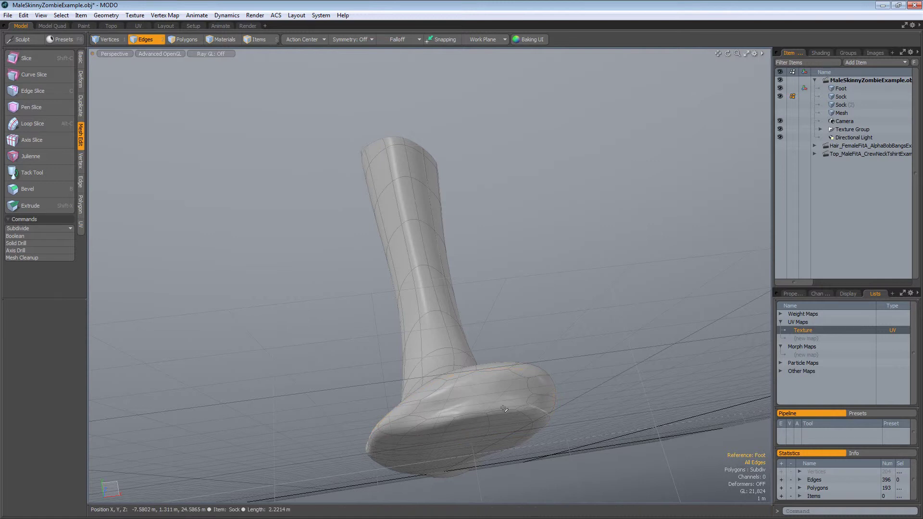
key("3")
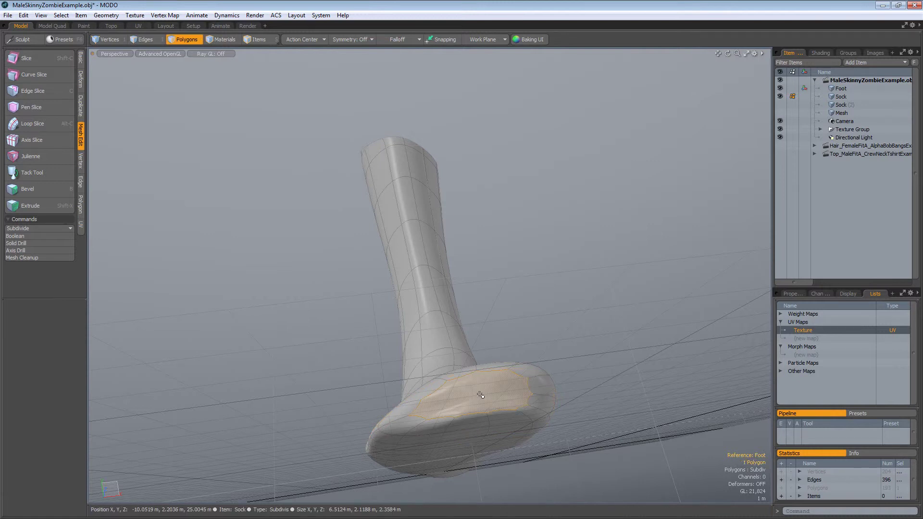
key("Tab")
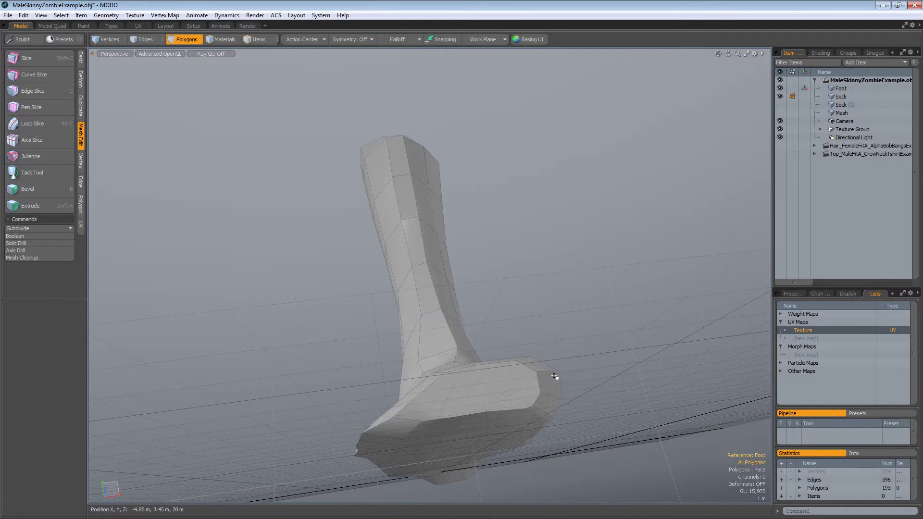
left_click(489, 390)
left_click_drag(489, 390, 520, 414, "alt")
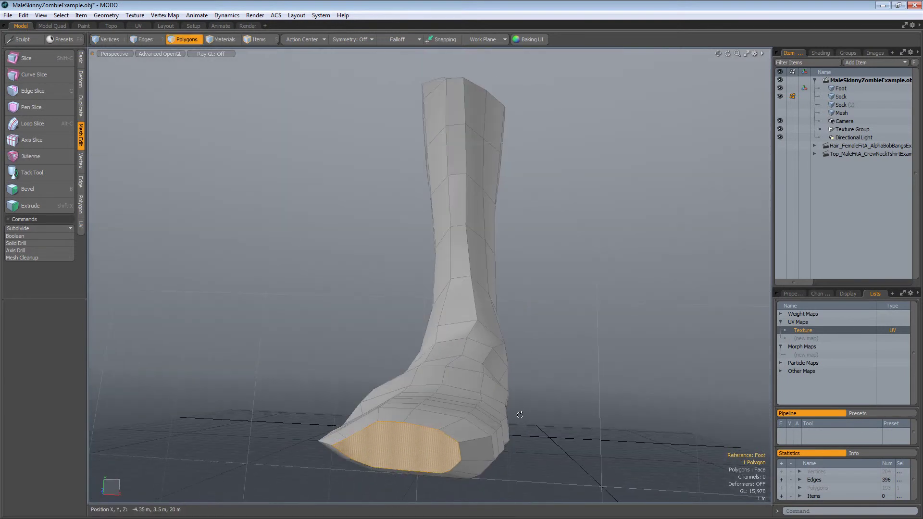
- Try to subdivide the toe cap polygon with the Faceted method
key("shift+d")
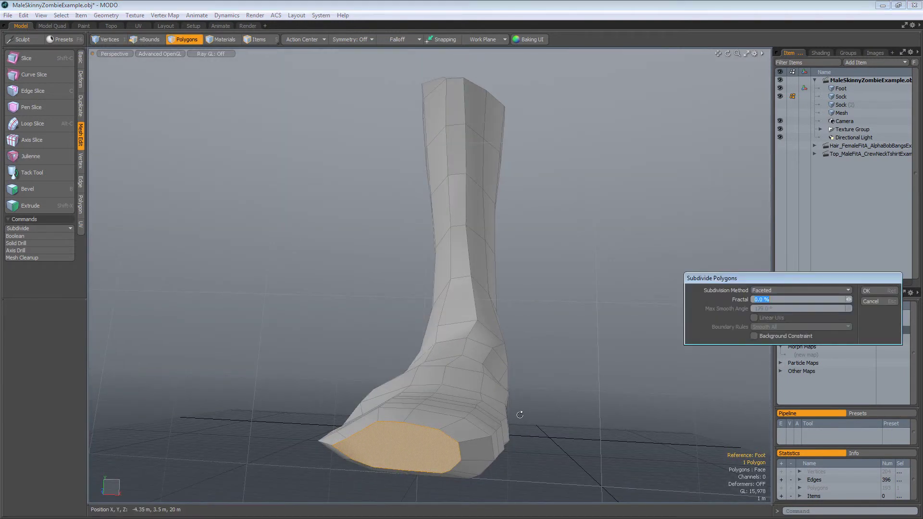
key("Return")
key("ctrl+z")
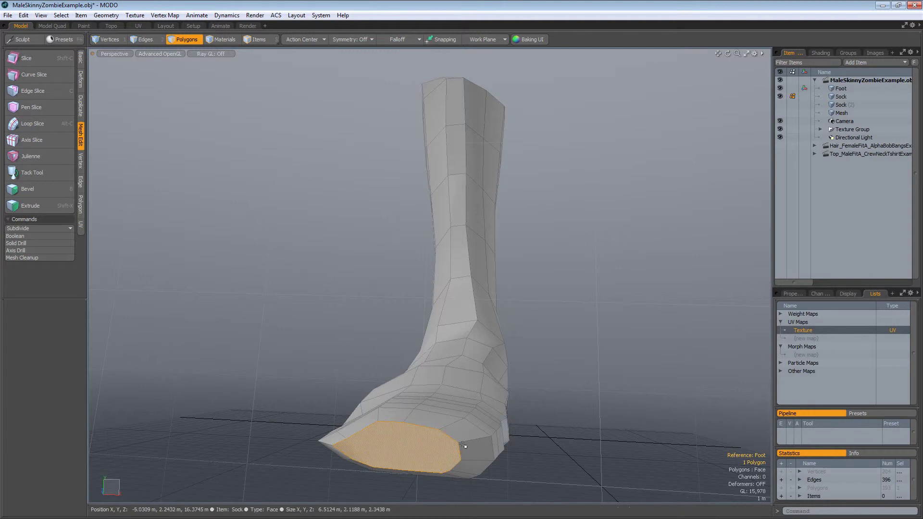
- Delete the toe cap polygon and select the edge loop around the resulting opening
left_click_drag(509, 418, 553, 425, "alt")
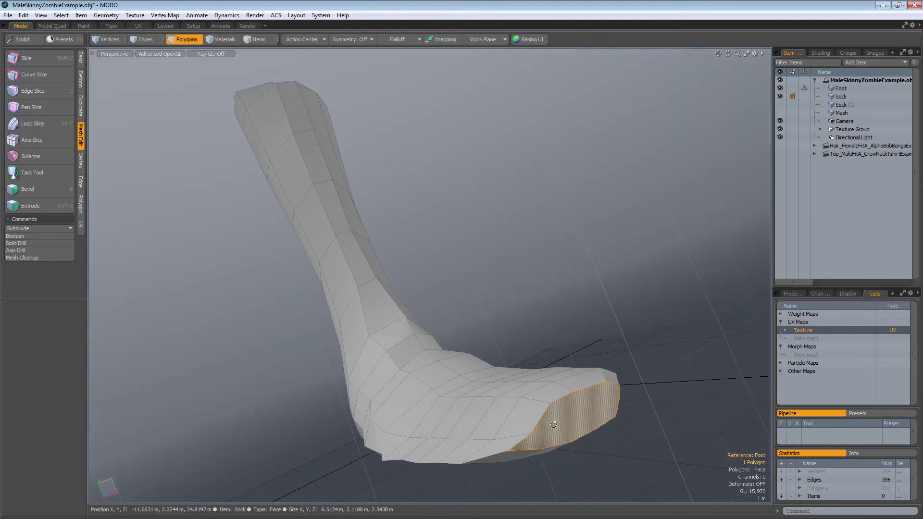
key("Delete")
key("1")
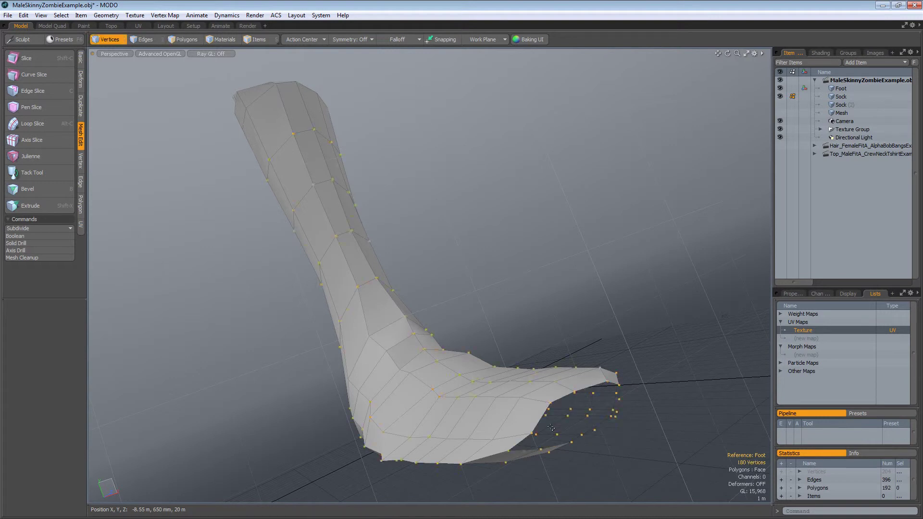
key("2")
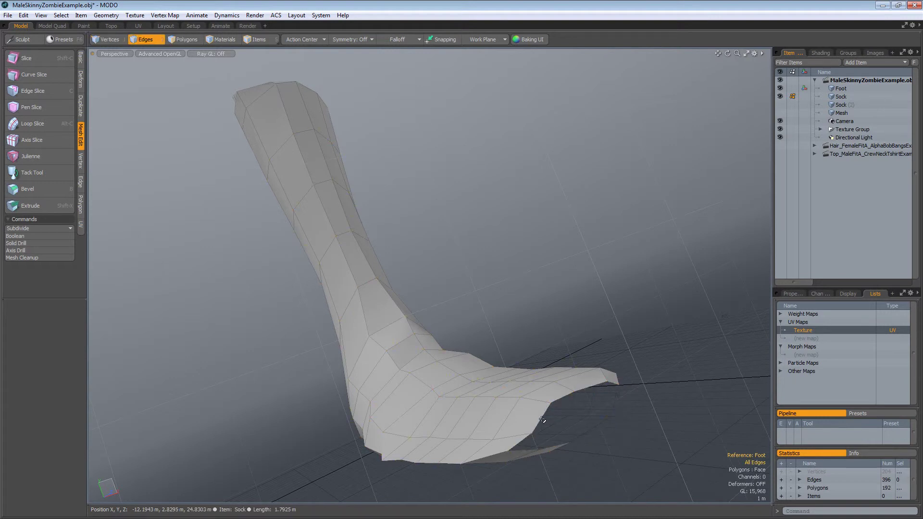
double_click(572, 440)
- Extend the toe opening's edge loop and scale the new edges down to 42.5%
key("shift+x")
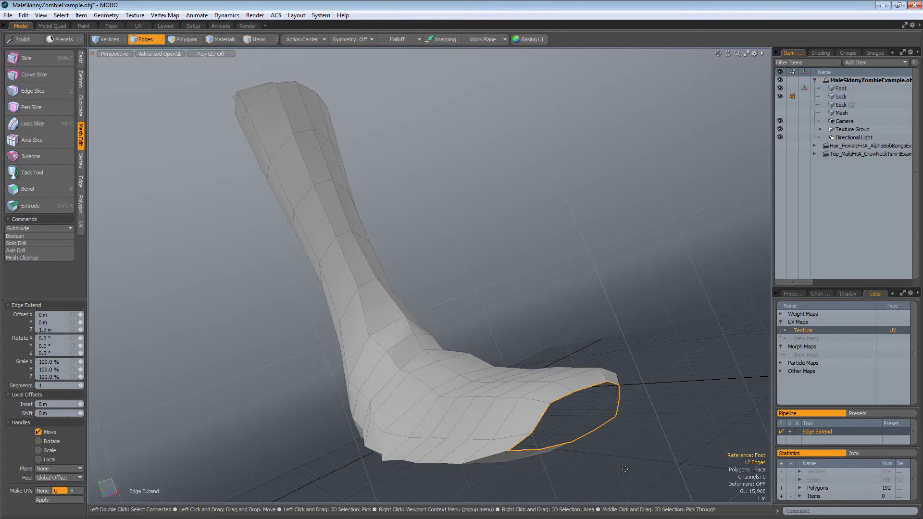
left_click_drag(597, 424, 562, 418)
key("r")
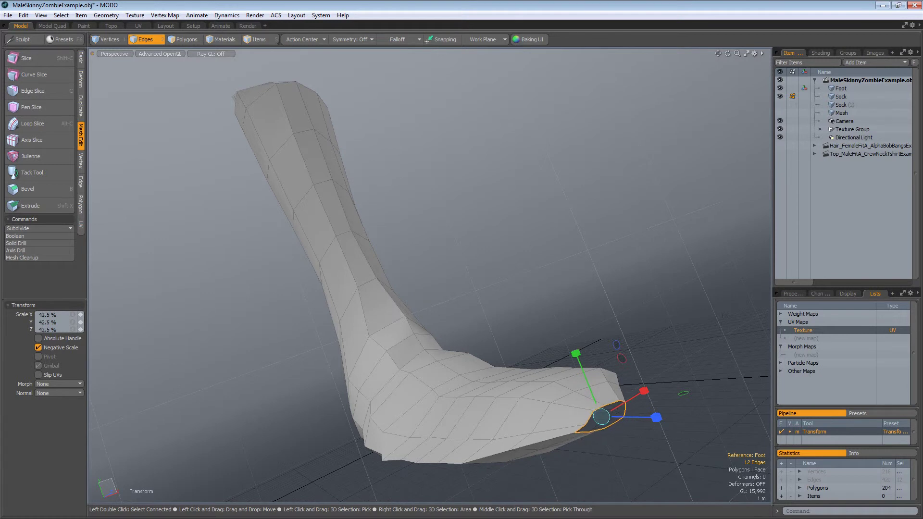
- Cap the remaining toe opening with a polygon and turn on the sock's subdivision smoothing
key("p")
left_click(568, 464)
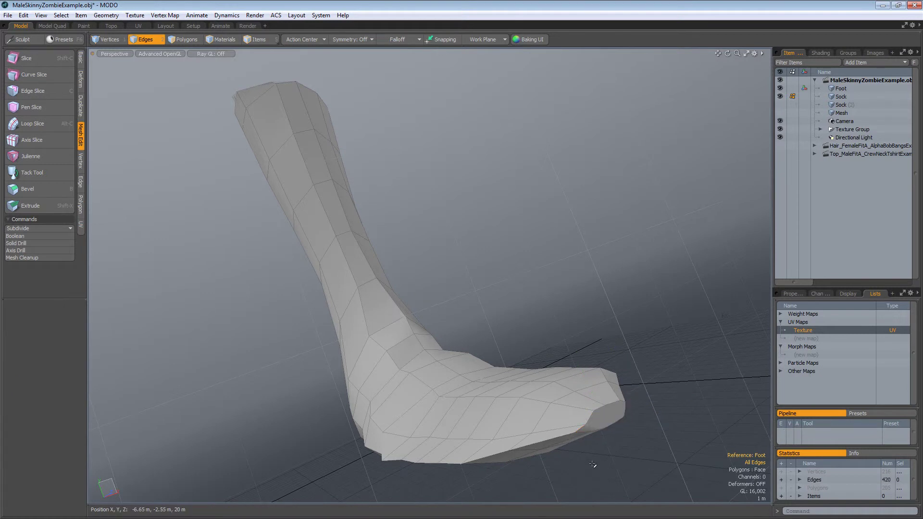
key("Tab")
left_click_drag(593, 464, 586, 356, "alt")
left_click_drag(538, 312, 570, 305, "alt")
left_click_drag(538, 376, 645, 345, "alt")
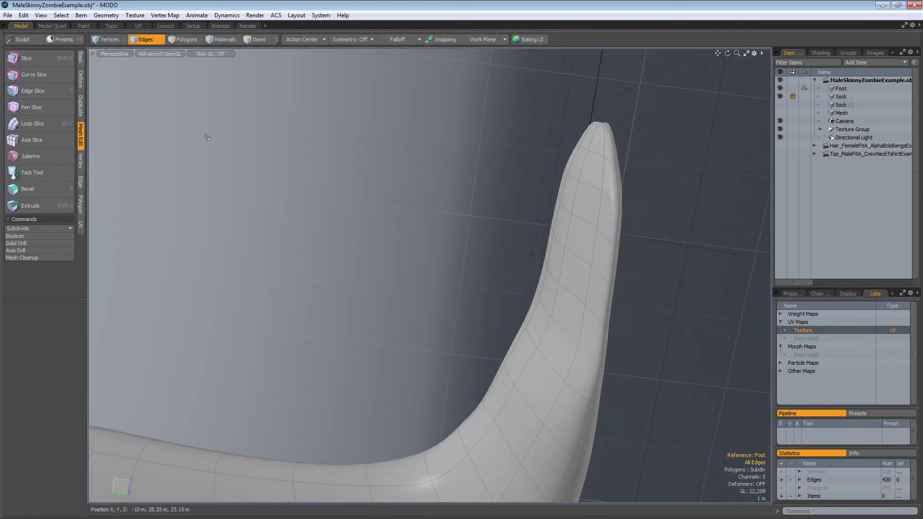
- Set up the Paint workspace for sculpting with the Push tool and Advanced OpenGL viewport shading
left_click(84, 27)
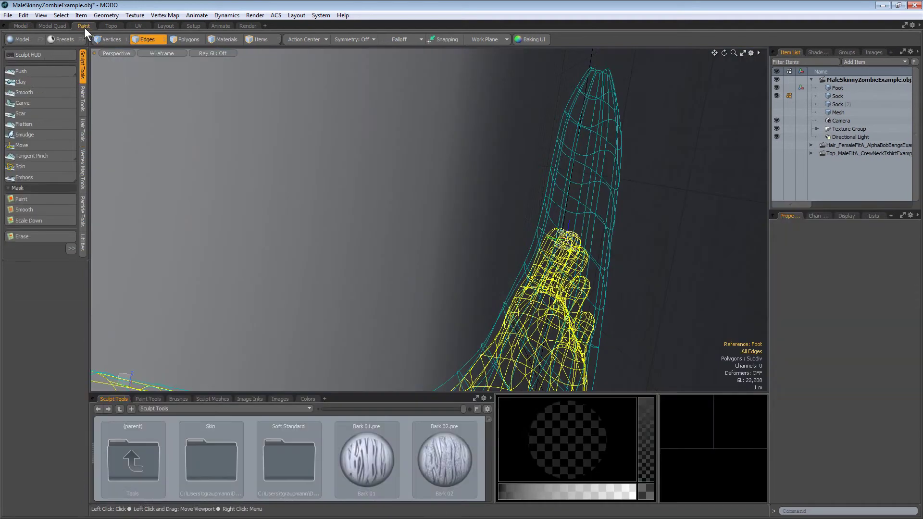
left_click(25, 71)
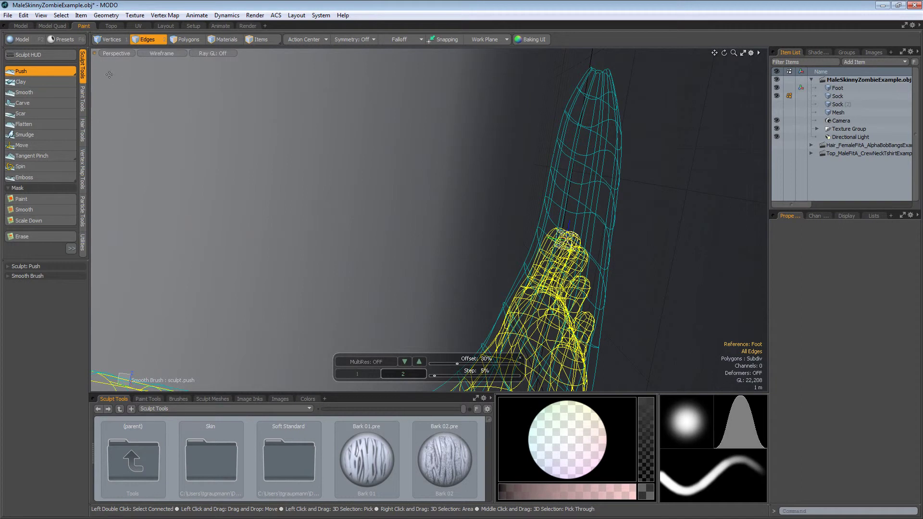
left_click(149, 51)
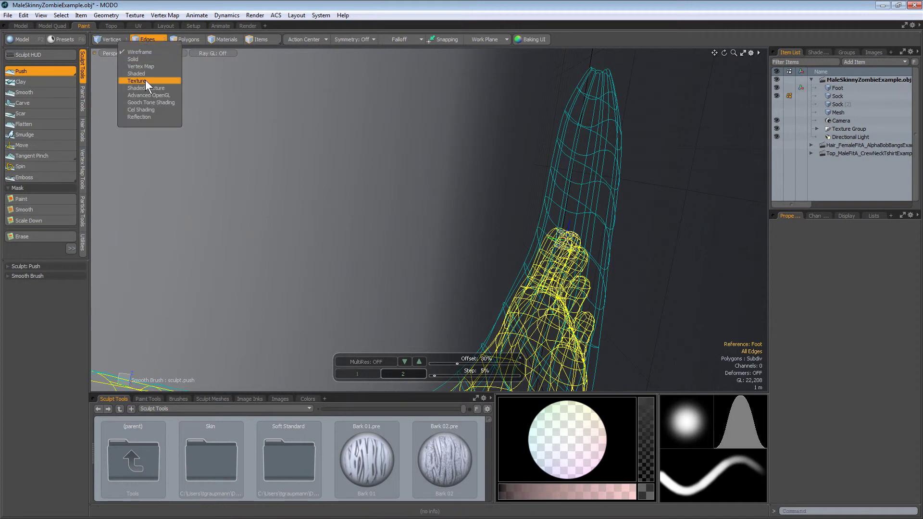
left_click(152, 97)
- Smooth the sock's surface along the side and sole of the foot with the Smooth brush
mouse_move(313, 117)
left_mouse_down("alt")
mouse_move(589, 208)
mouse_move(457, 166)
mouse_move(492, 165)
left_mouse_up("alt")
scroll(494, 165, "up", 5)
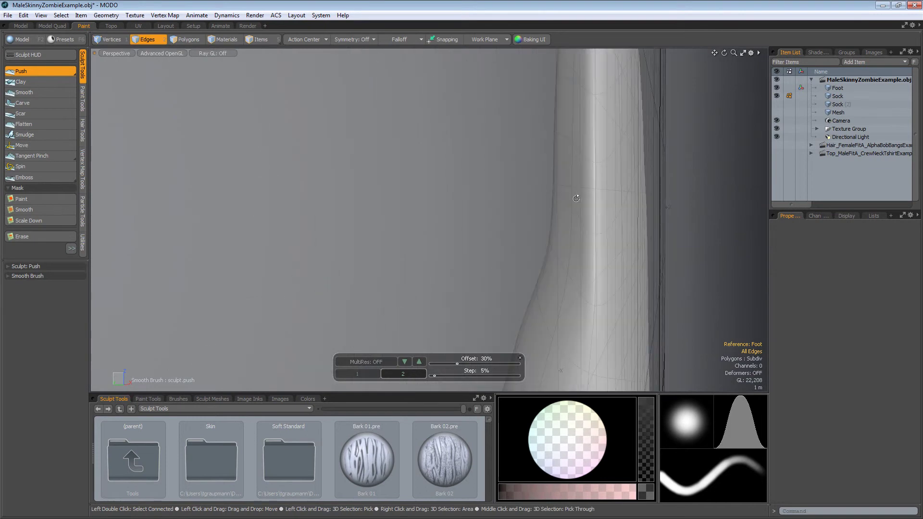
key("shift")
left_click_drag(597, 222, 672, 233, "alt")
left_click_drag(728, 234, 584, 223, "alt")
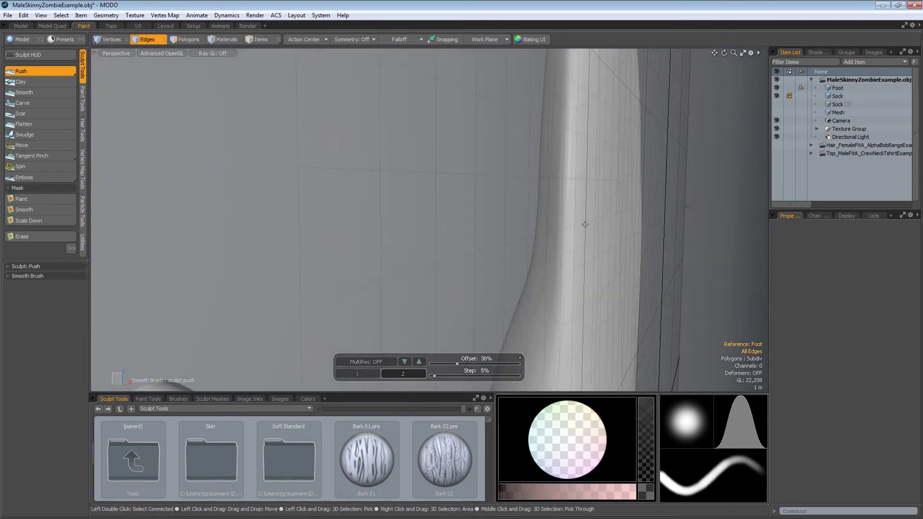
key("shift")
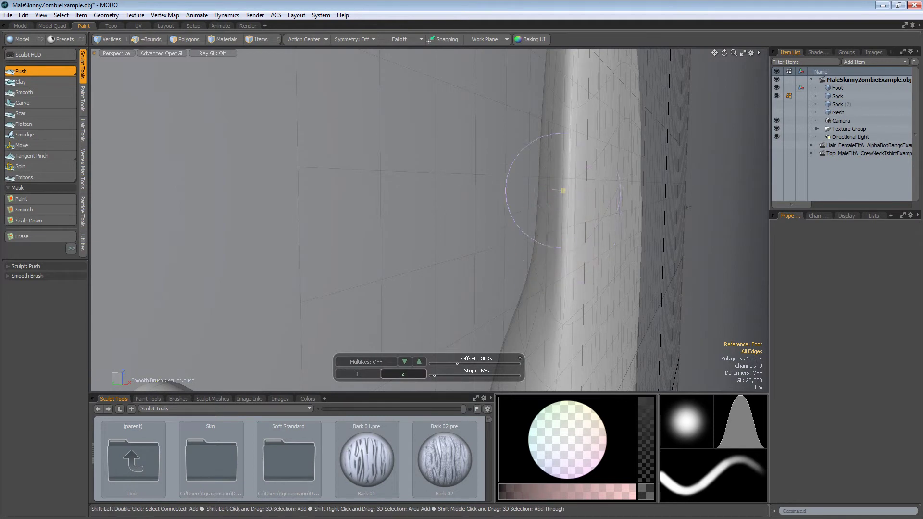
left_click_drag(566, 210, 598, 210, "alt")
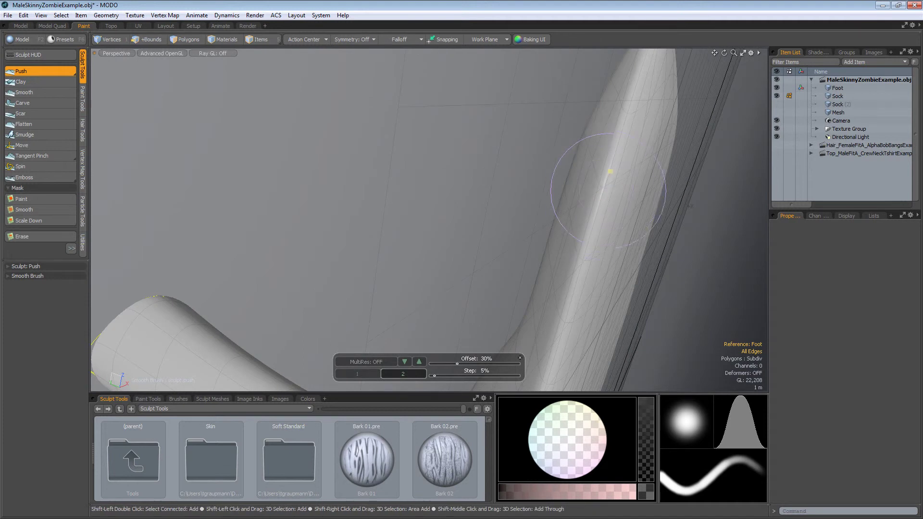
mouse_move(606, 172)
left_mouse_down("alt")
mouse_move(610, 138)
mouse_move(608, 168)
mouse_move(528, 200)
mouse_move(673, 210)
left_mouse_up("alt")
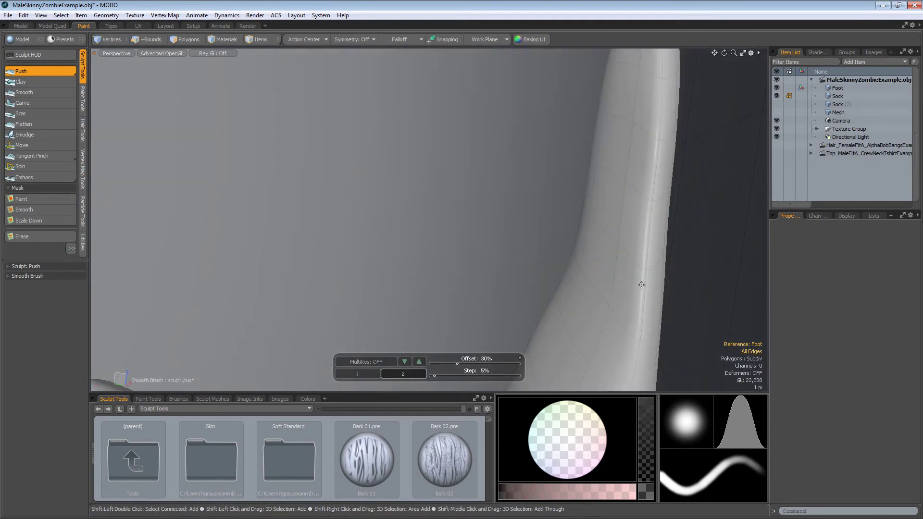
left_click_drag(630, 301, 604, 227, "alt")
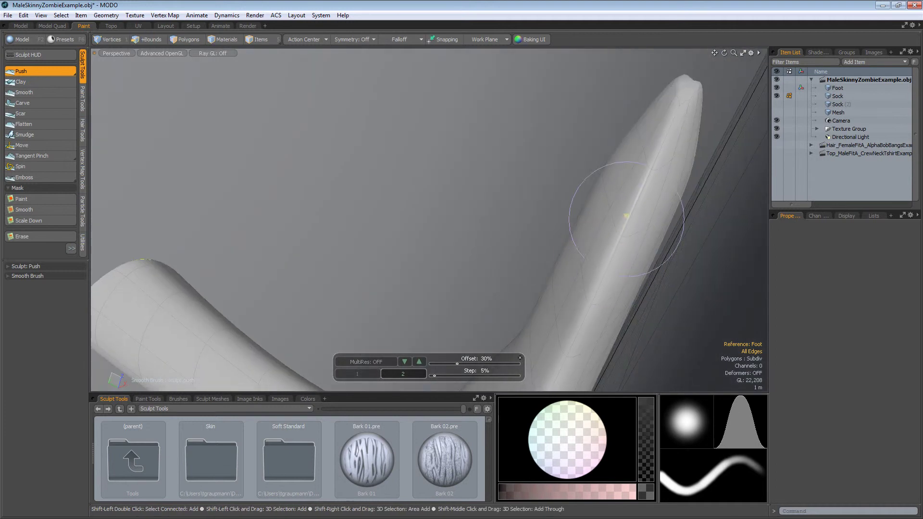
mouse_move(662, 199)
left_mouse_down("alt")
mouse_move(597, 213)
mouse_move(632, 270)
mouse_move(546, 210)
mouse_move(486, 295)
mouse_move(248, 323)
left_mouse_up("alt")
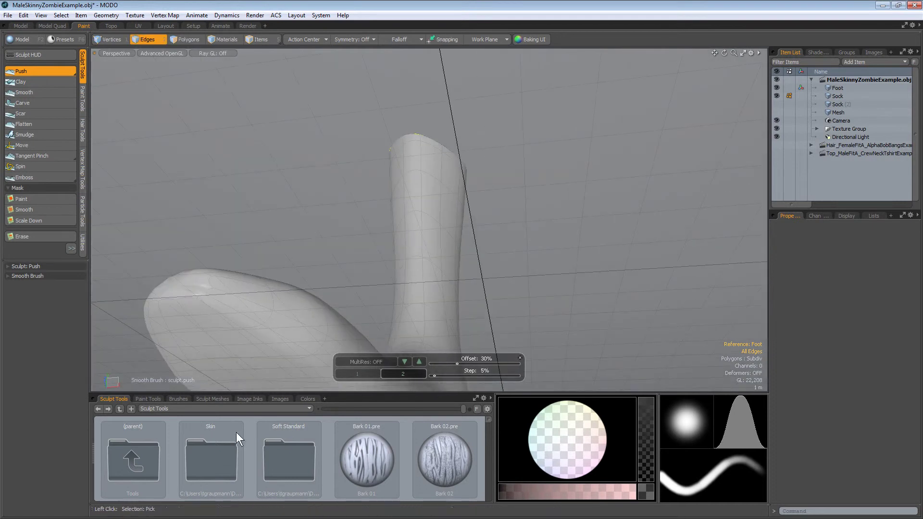
- Examine the sock's leg, ankle and foot from several sides for uneven areas
left_click_drag(321, 302, 184, 356, "alt")
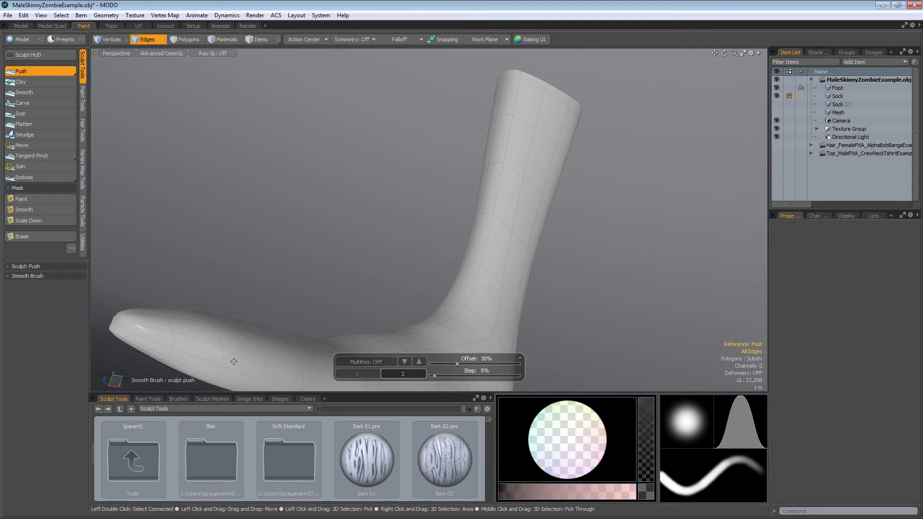
key("shift+a")
scroll(446, 297, "up", 3)
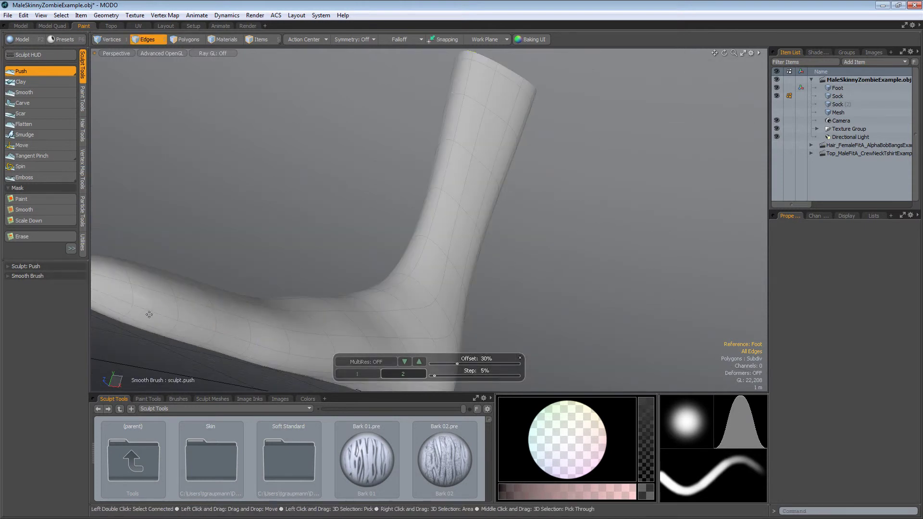
left_click_drag(165, 313, 424, 315, "alt")
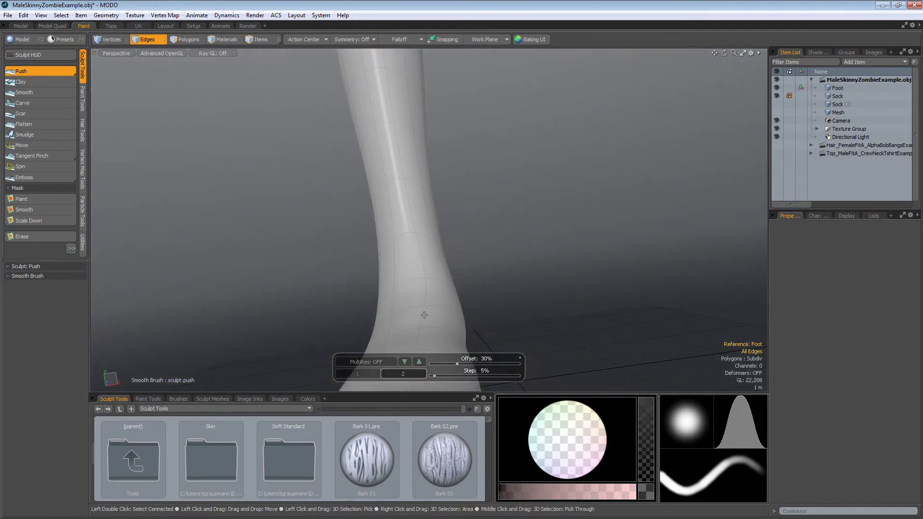
scroll(425, 315, "down", 3)
left_click_drag(423, 279, 471, 302, "alt")
left_click_drag(407, 309, 480, 325, "alt")
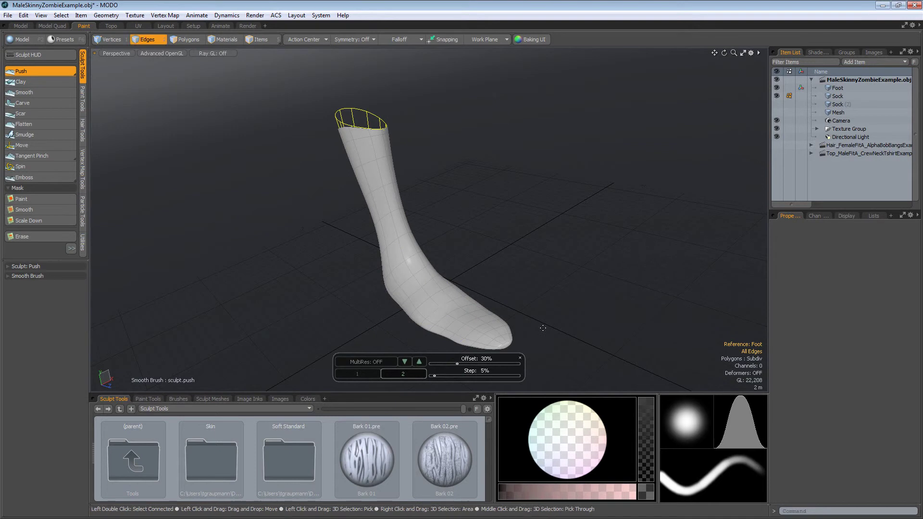
- Smooth the instep and upper side of the sock's foot with the Smooth brush
left_click_drag(423, 298, 510, 287, "alt")
scroll(512, 289, "up", 5)
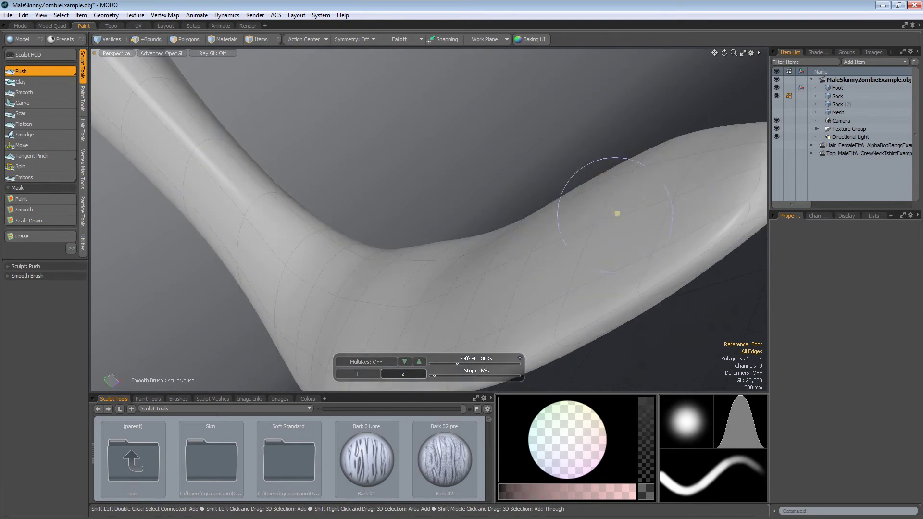
left_click_drag(452, 282, 507, 250, "alt")
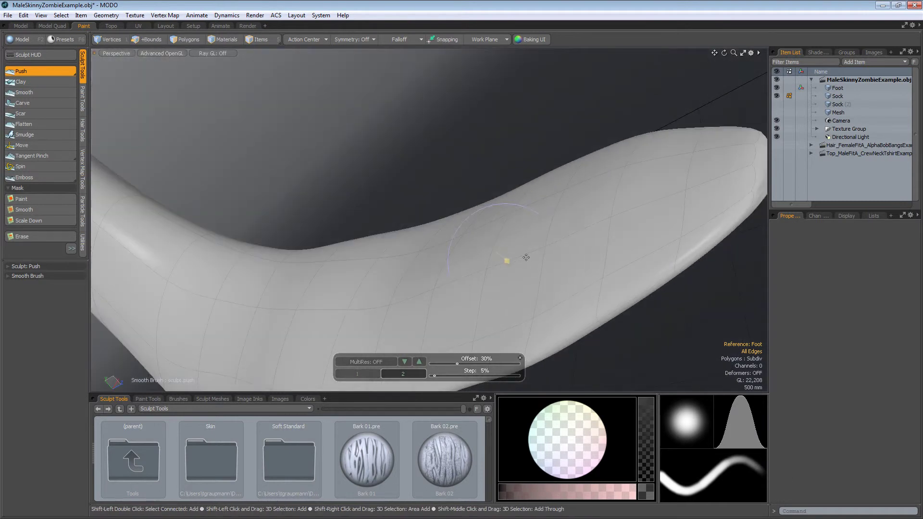
key("shift")
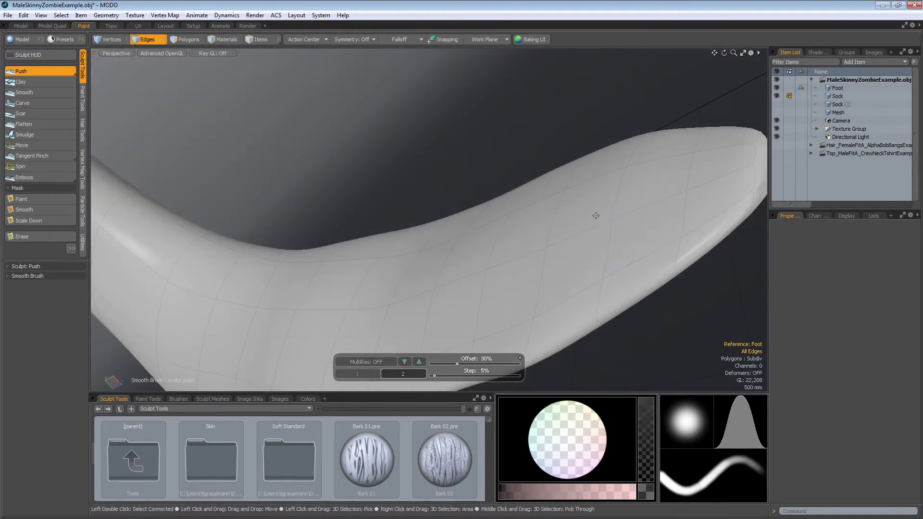
left_click_drag(595, 215, 593, 216, "alt")
left_click_drag(673, 221, 635, 235, "alt")
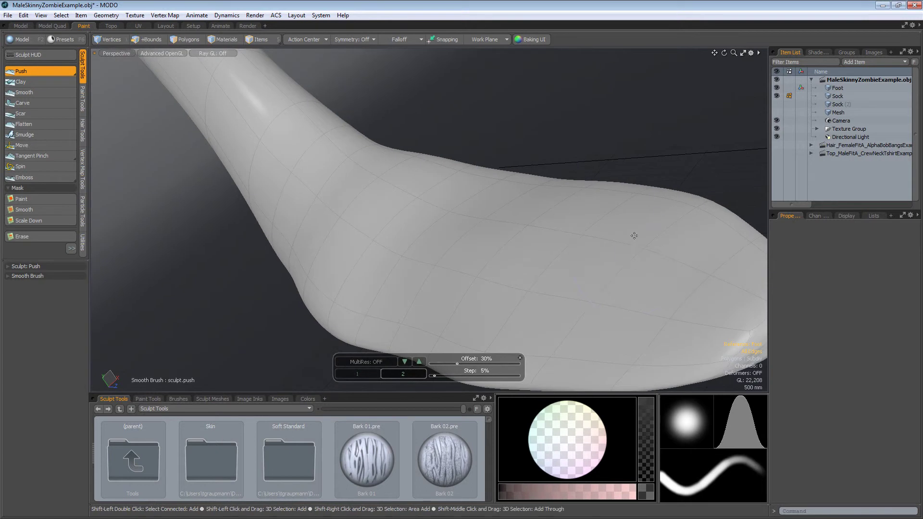
mouse_move(642, 271)
left_mouse_down("alt")
mouse_move(583, 245)
mouse_move(610, 250)
left_mouse_up("alt")
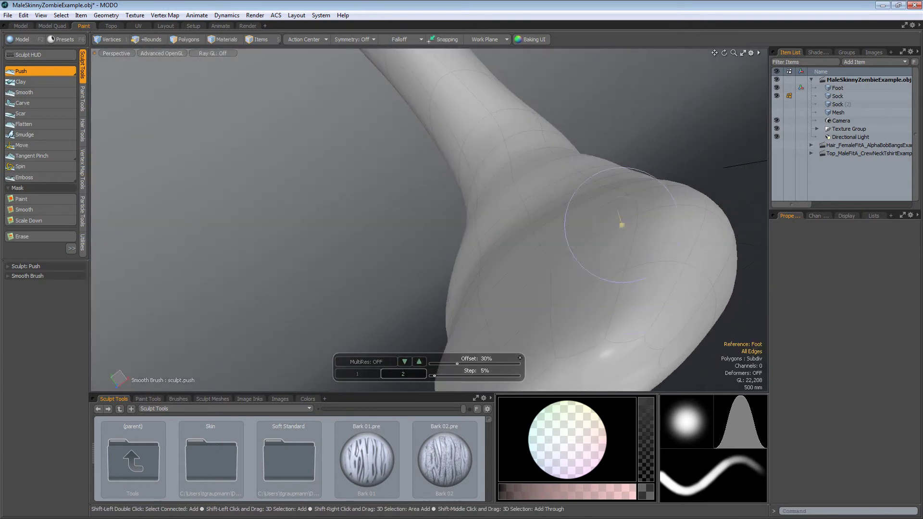
- Smooth the end and underside of the sock's foot with the Smooth brush
mouse_move(692, 216)
left_mouse_down("alt")
mouse_move(593, 250)
mouse_move(573, 148)
mouse_move(557, 164)
left_mouse_up("alt")
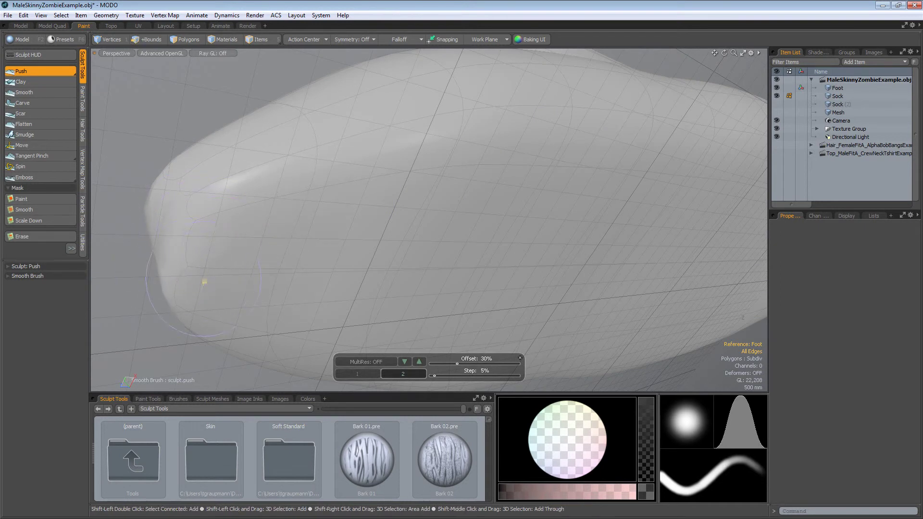
left_click_drag(186, 237, 583, 282, "alt")
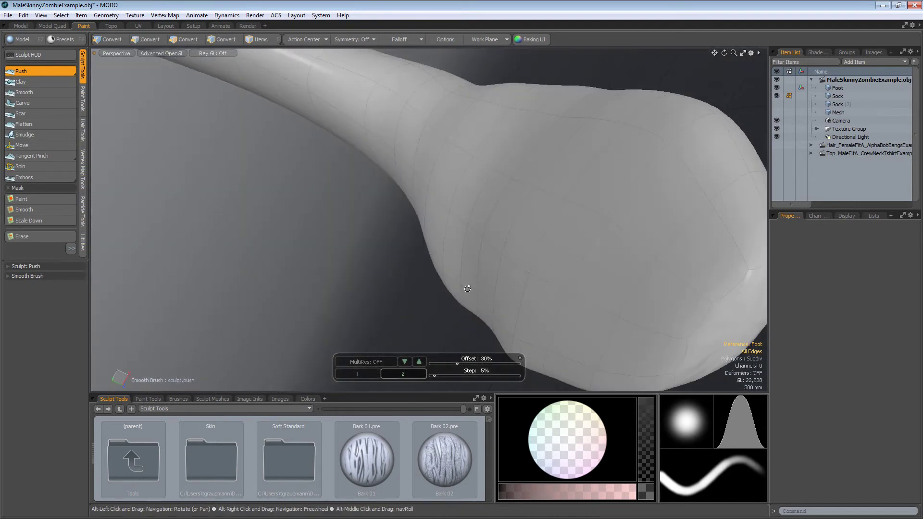
key("shift")
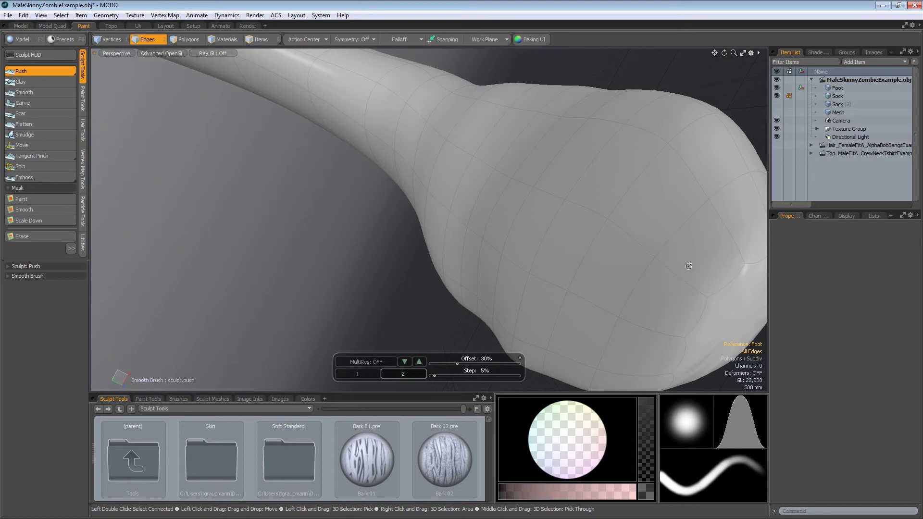
left_click_drag(688, 266, 715, 243, "alt")
- Turn off the sock's subdivision smoothing and even out the low-poly faces around the foot with the Smooth brush
key("Tab")
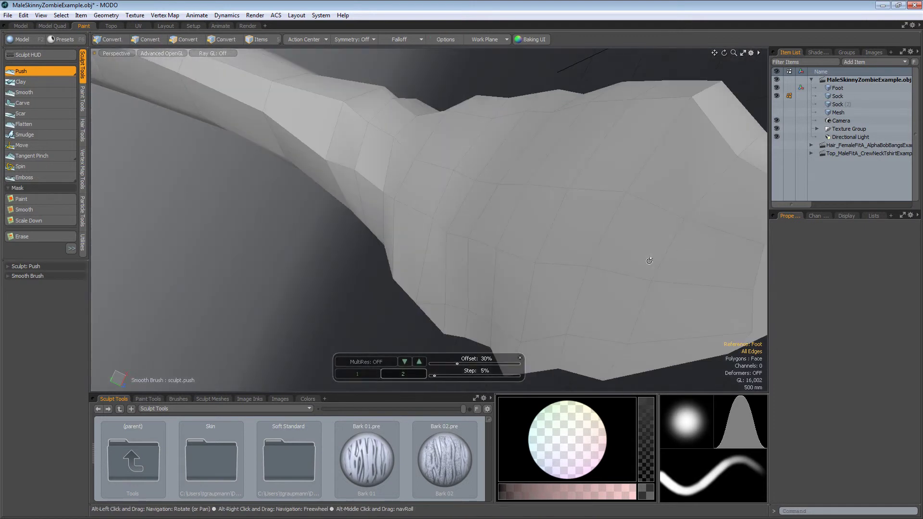
left_click_drag(650, 262, 612, 257, "alt")
left_click(636, 215, "shift")
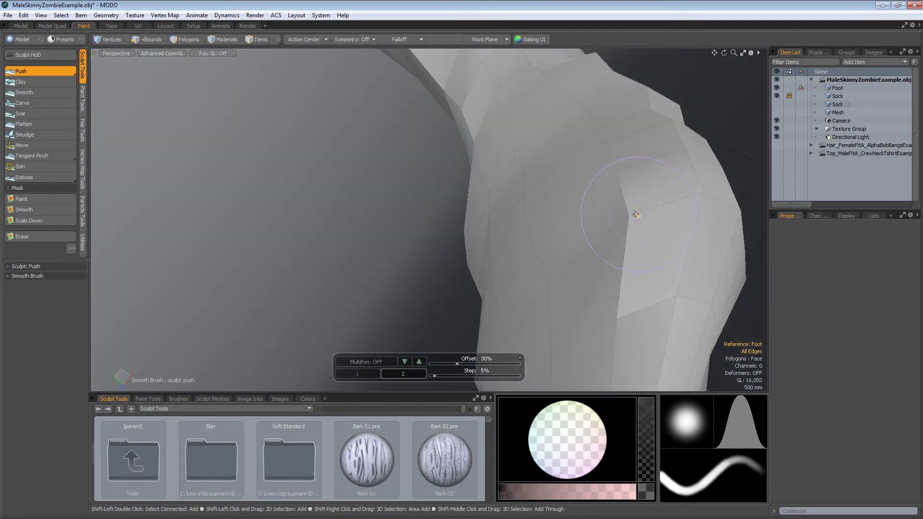
mouse_move(620, 207)
left_mouse_down("alt")
mouse_move(635, 247)
mouse_move(630, 159)
mouse_move(677, 210)
mouse_move(634, 233)
mouse_move(529, 207)
left_mouse_up("alt")
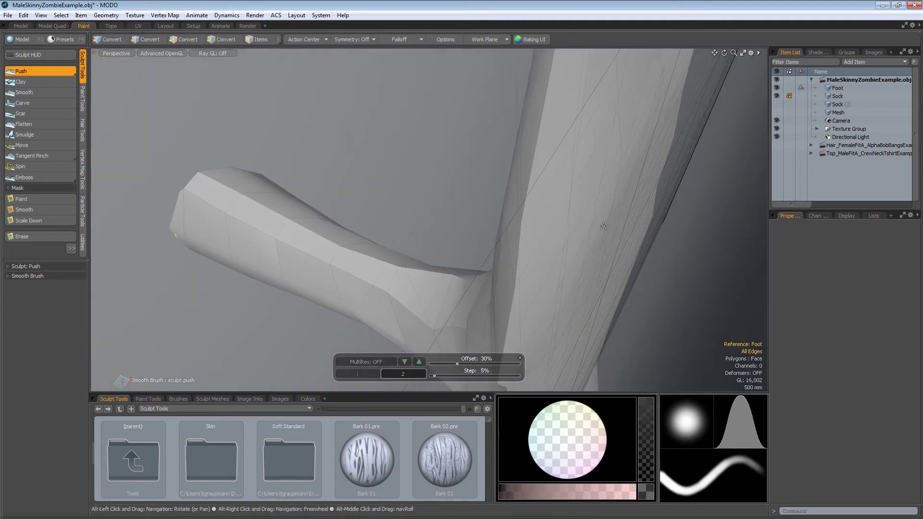
mouse_move(592, 229)
left_mouse_down("alt")
mouse_move(745, 241)
mouse_move(571, 307)
mouse_move(758, 291)
left_mouse_up("alt")
- Turn the sock's subdivision smoothing back on and check the overall shape of the whole sock
key("Tab")
scroll(570, 309, "down", 5)
left_click_drag(457, 308, 472, 147, "alt")
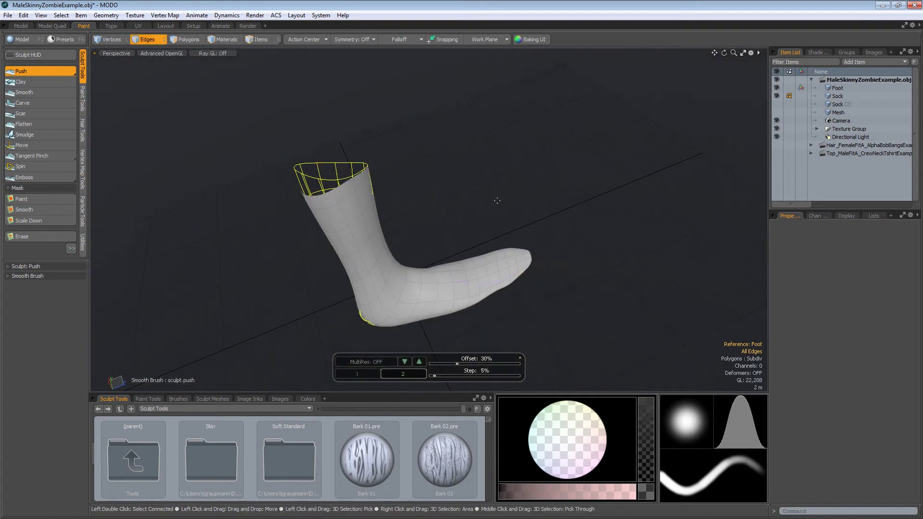
- Compare the sock's shape with subdivision smoothing off and on, viewing it from several angles
left_click_drag(461, 212, 613, 147, "alt")
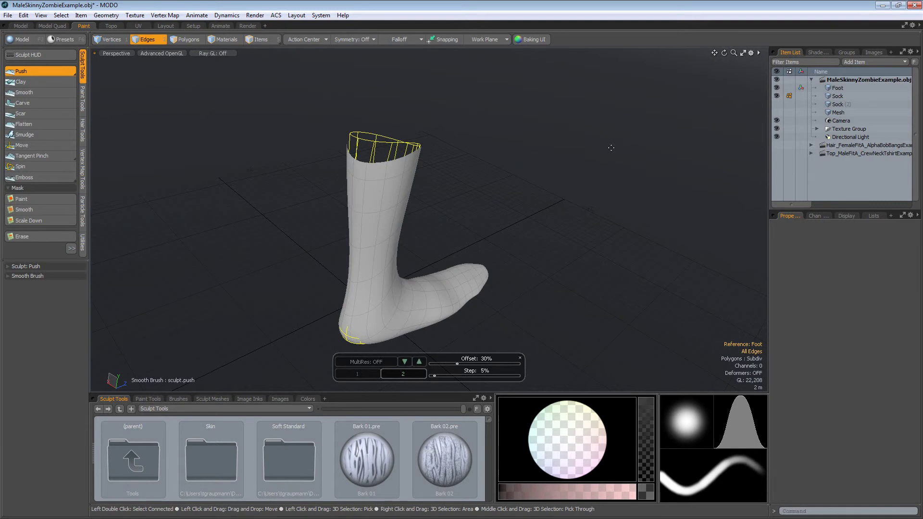
key("Tab")
key("Tab")
left_click_drag(540, 180, 462, 165, "alt")
left_click_drag(522, 203, 624, 208, "alt")
left_click_drag(268, 294, 369, 298, "alt")
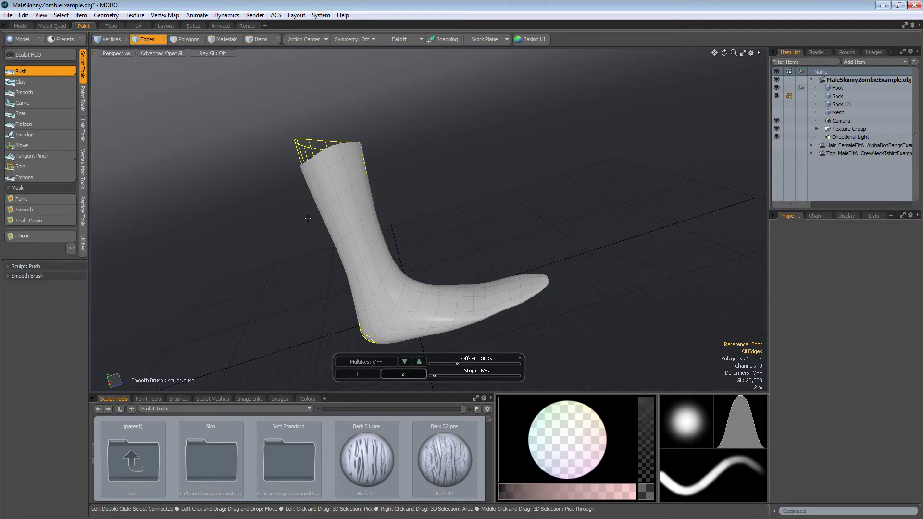
- Switch to the Model layout and display the sock as a wireframe to check its fit around the foot
left_click(20, 26)
scroll(468, 323, "up", 3)
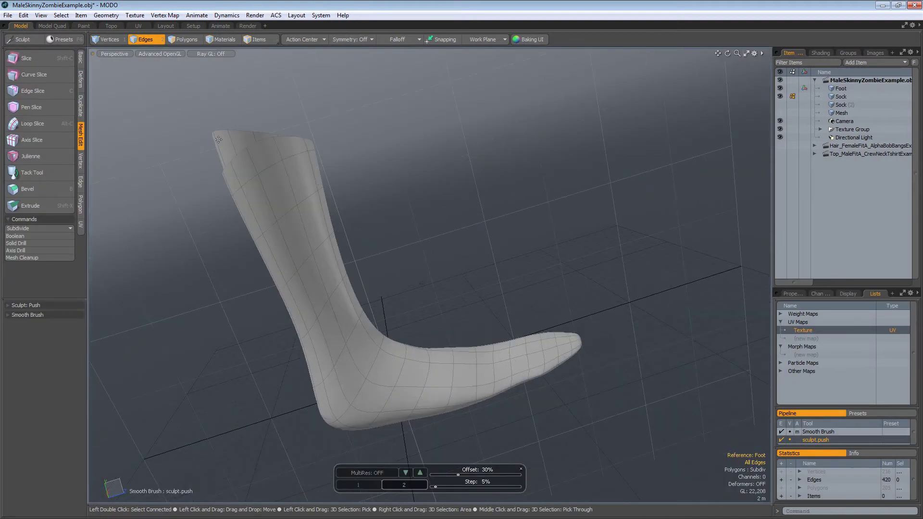
left_click(159, 54)
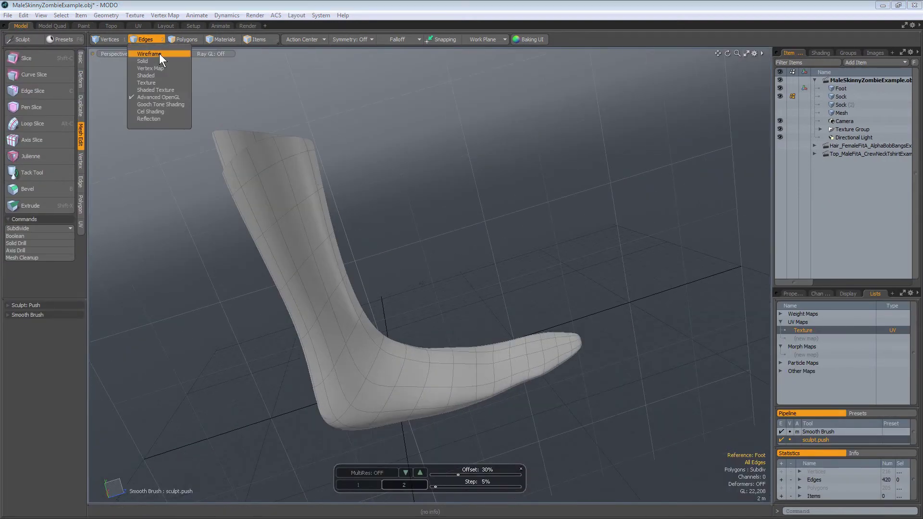
left_click(160, 63)
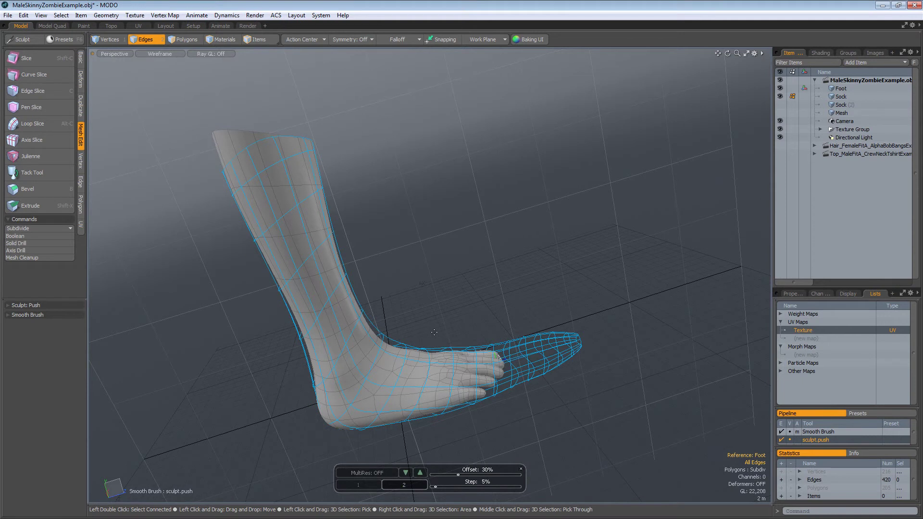
left_click_drag(429, 441, 307, 232, "alt")
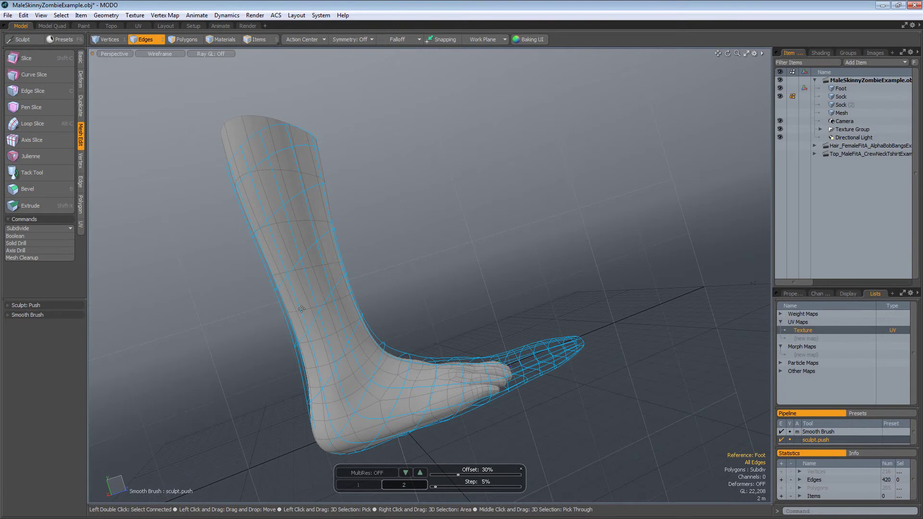
- Restore Advanced OpenGL shading and delete the top four polygon rings of the sock's leg
key("3")
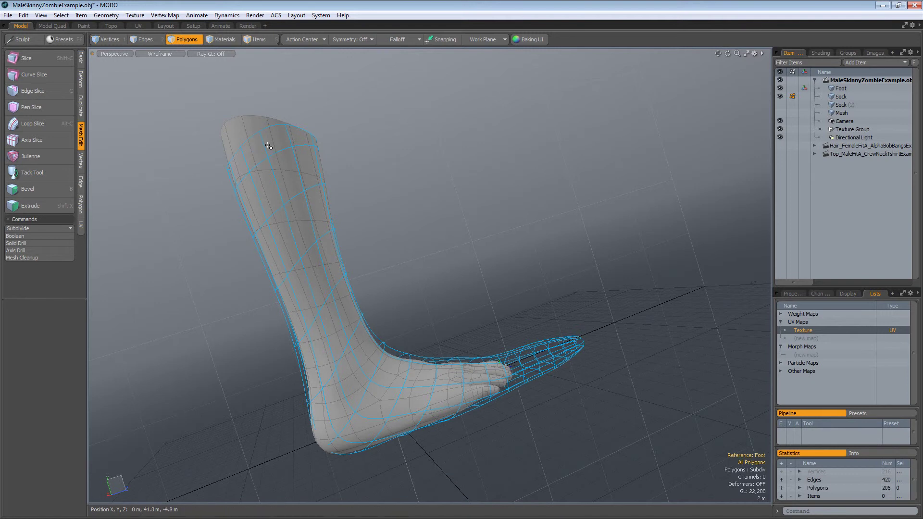
left_click(159, 54)
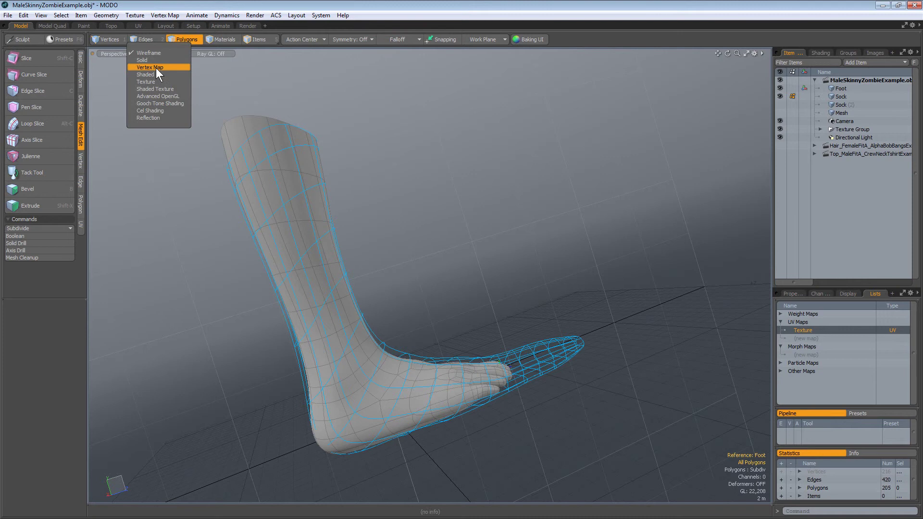
left_click(158, 97)
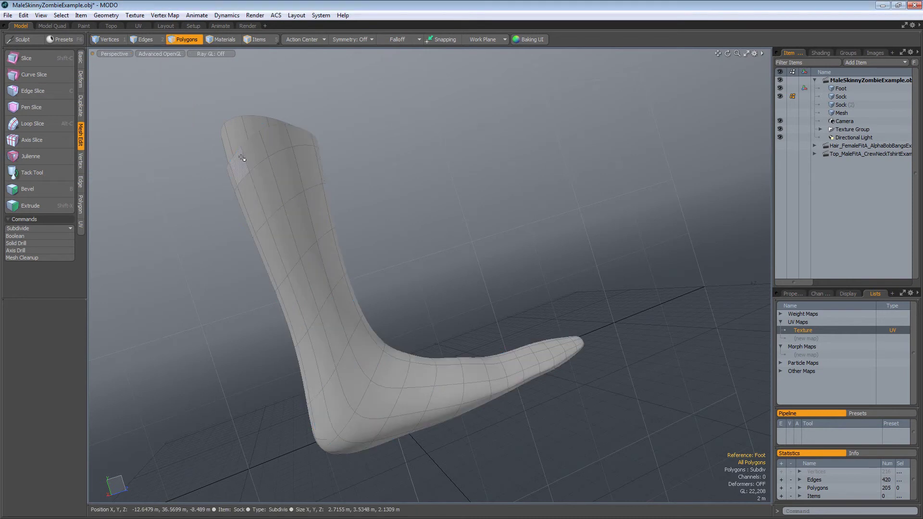
left_click_drag(242, 158, 264, 150)
key("l")
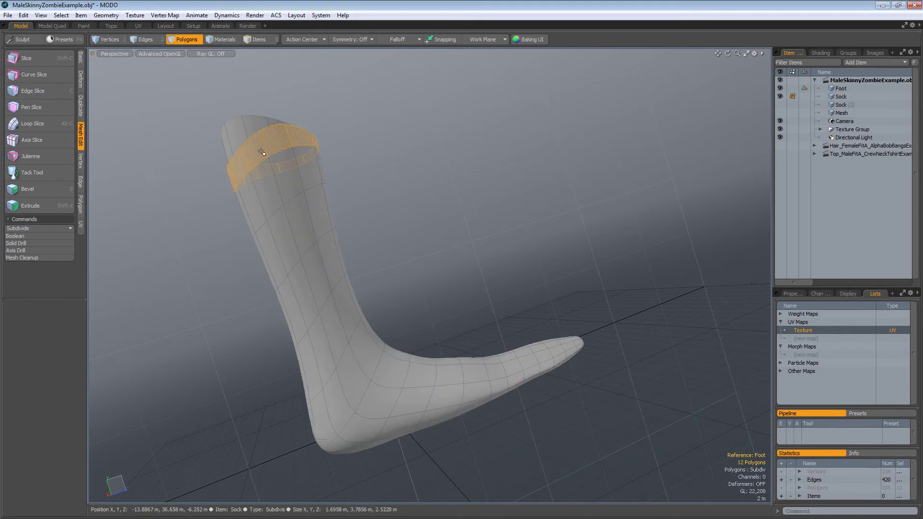
left_click_drag(254, 188, 278, 183, "shift")
key("l")
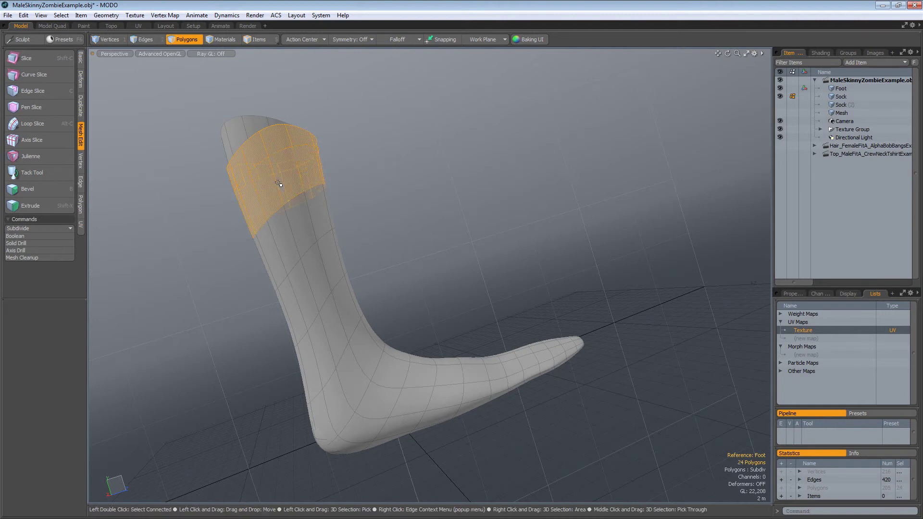
key("shift+Up")
key("shift+Up")
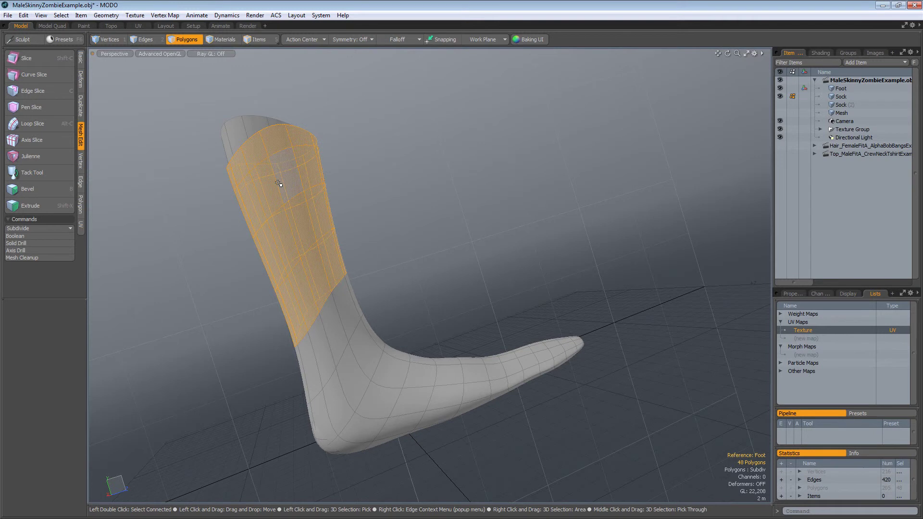
key("Delete")
- Extend the sock's open ankle edge loop upward by 800 mm with Edge Extend and scale the new edge to 91%
left_click_drag(336, 252, 505, 303, "alt")
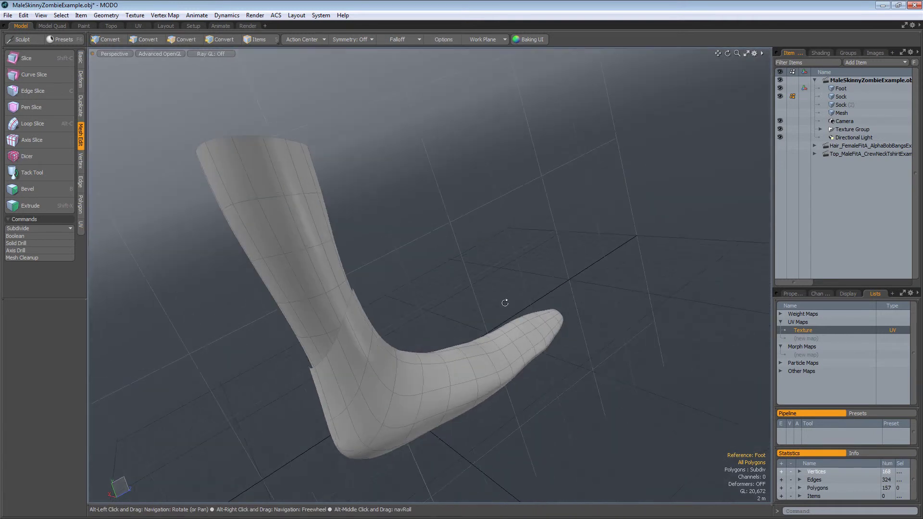
left_click_drag(315, 340, 380, 383, "alt")
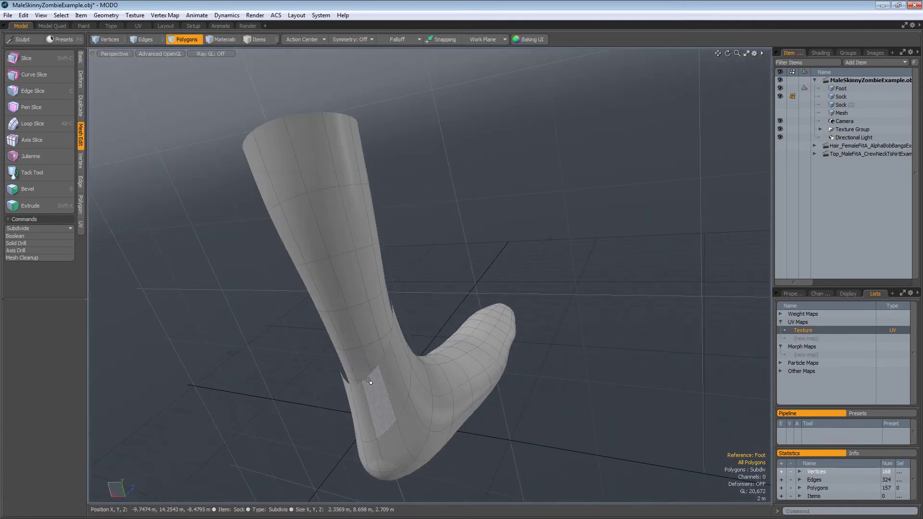
key("2")
double_click(370, 380)
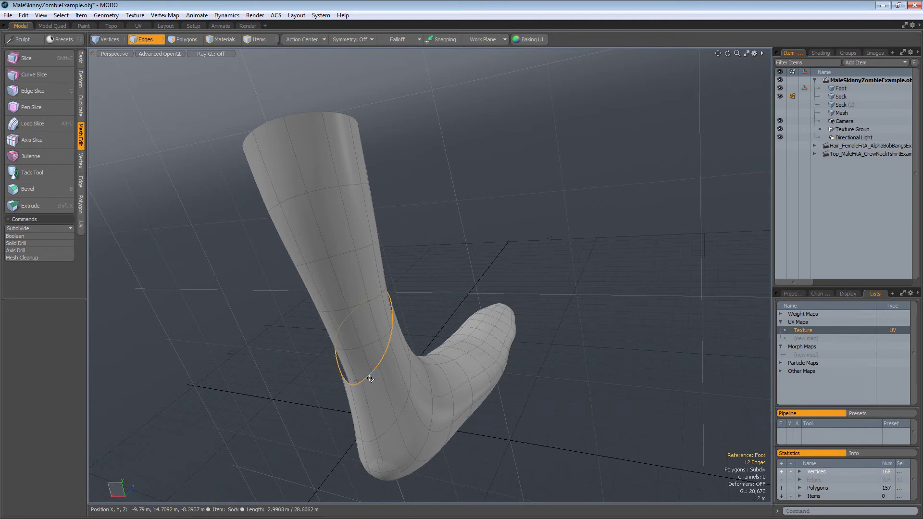
key("shift+x")
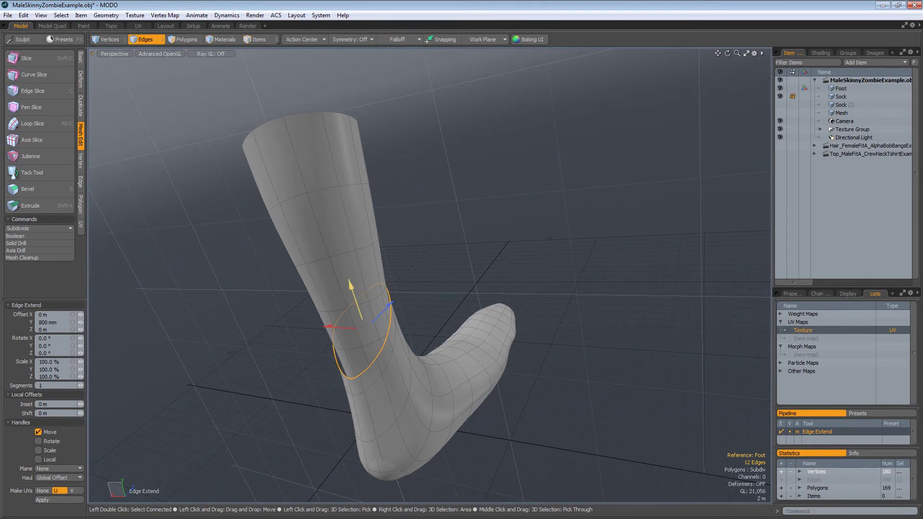
key("r")
left_click_drag(369, 333, 361, 335)
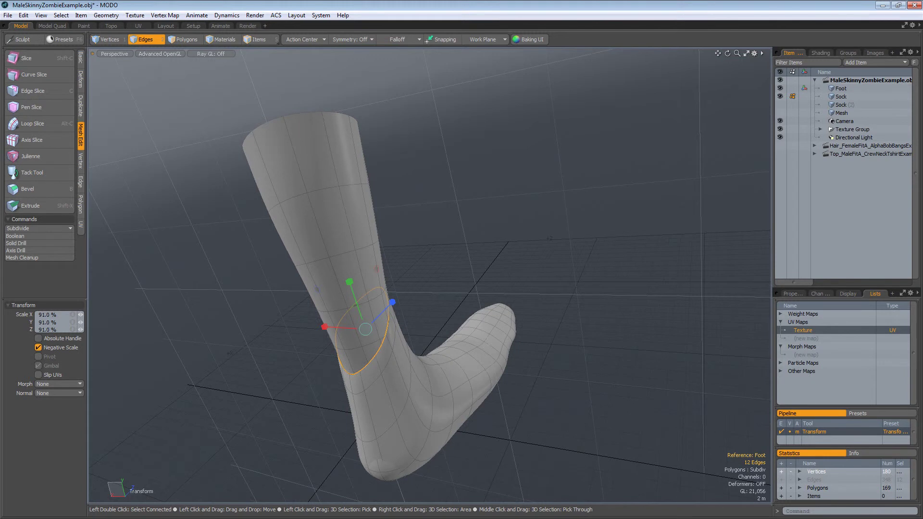
key("Escape")
key("Escape")
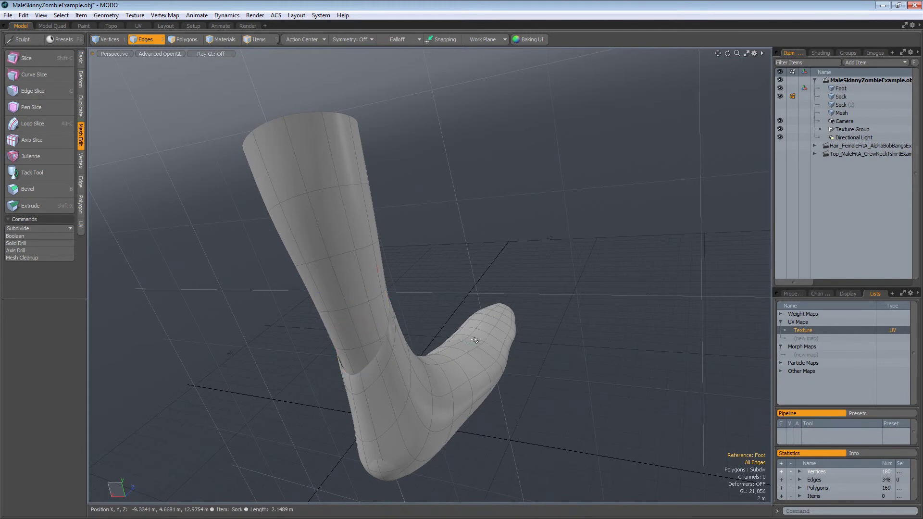
- Extend the sock's opening edge loop again, scale the new loop to 88%, and move it down 900 mm to form an inner lip
left_click_drag(474, 340, 410, 372, "alt")
double_click(409, 372)
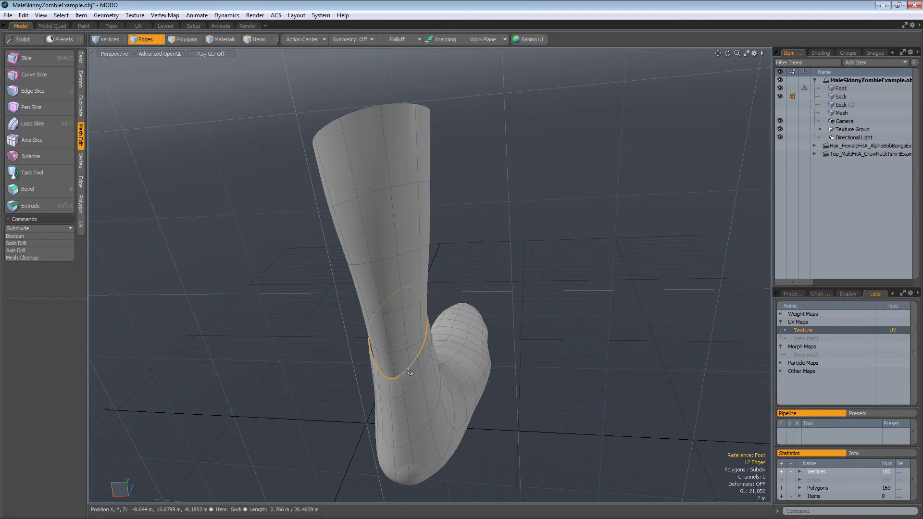
key("shift+x")
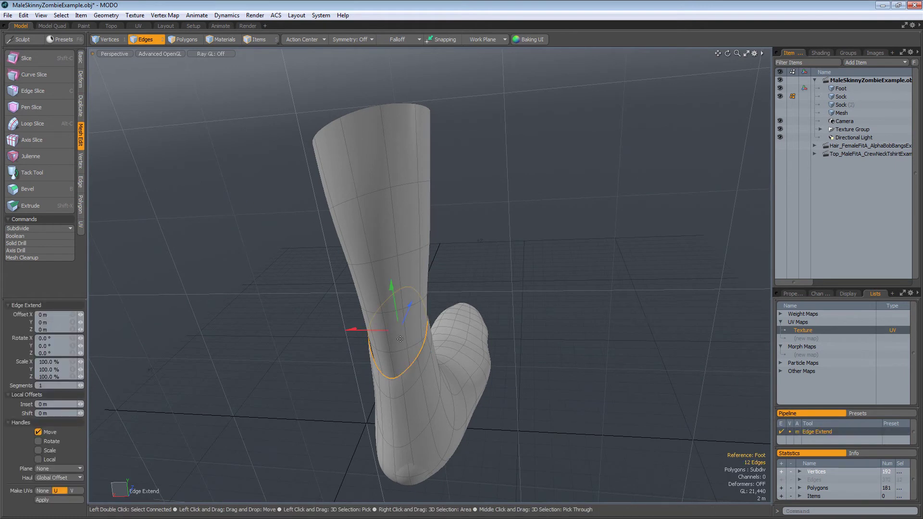
key("r")
left_click_drag(403, 333, 399, 333)
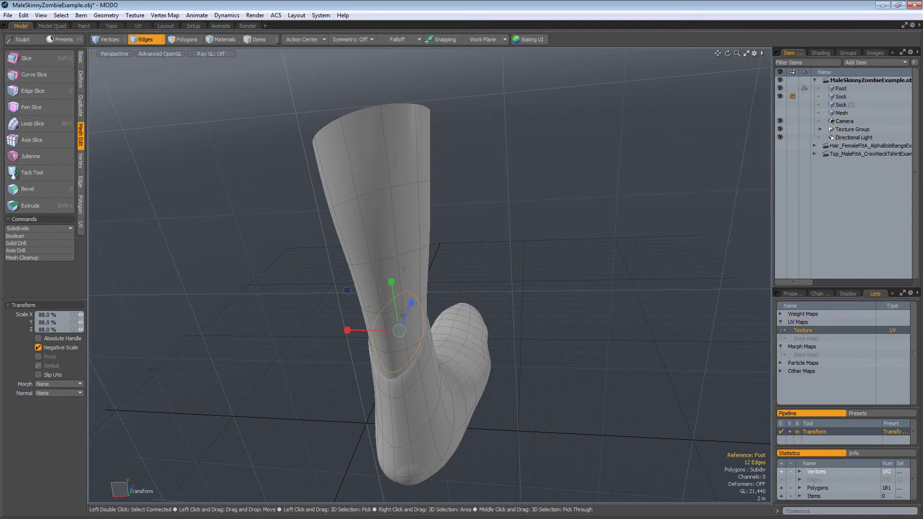
key("w")
left_click_drag(397, 303, 398, 310)
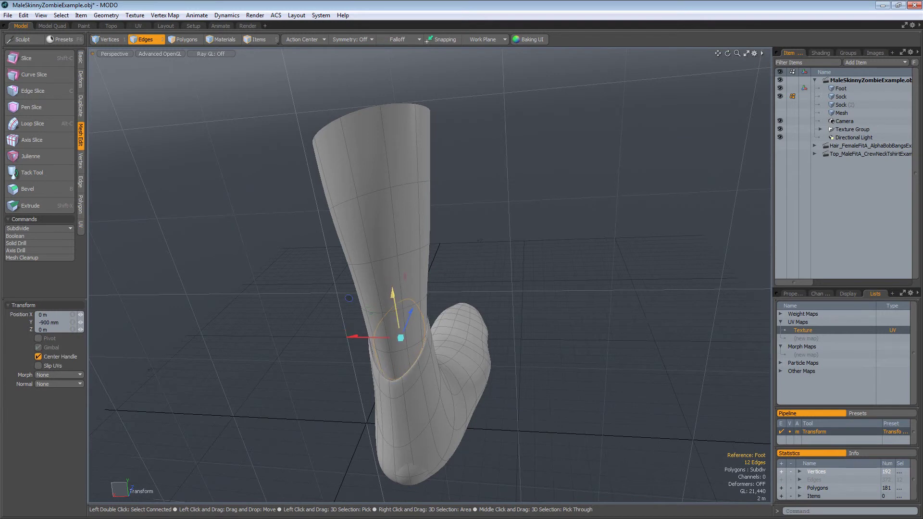
key("Escape")
key("Escape")
- Switch to the UV layout, delete the existing Texture UV map, and create a new UV map named Texture
left_click_drag(525, 379, 306, 234, "alt")
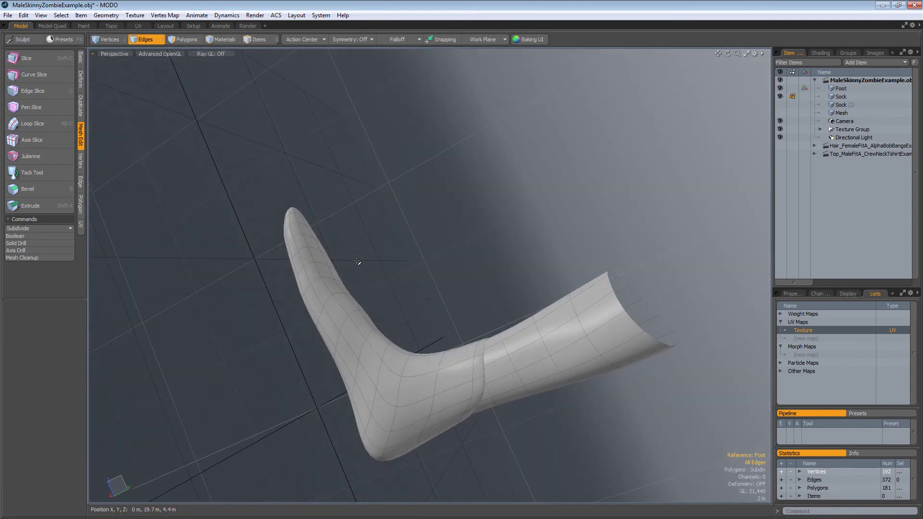
left_click(139, 27)
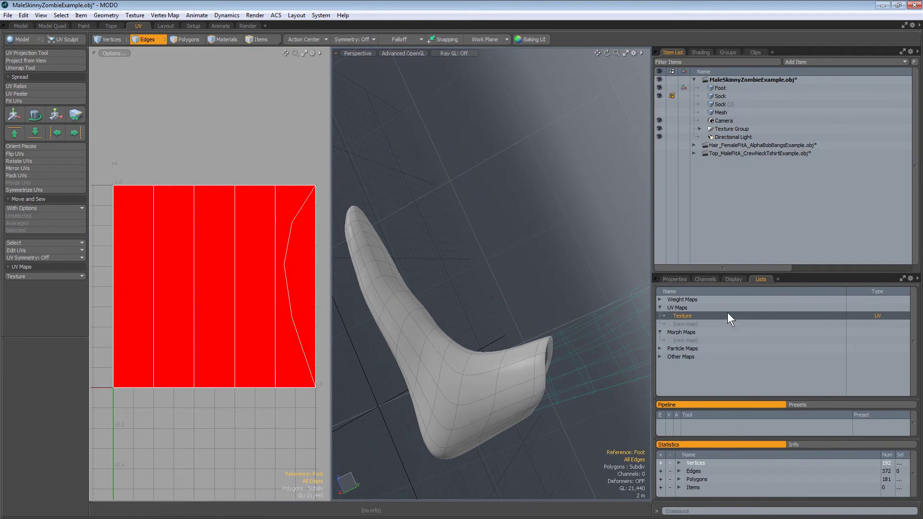
right_click(685, 316)
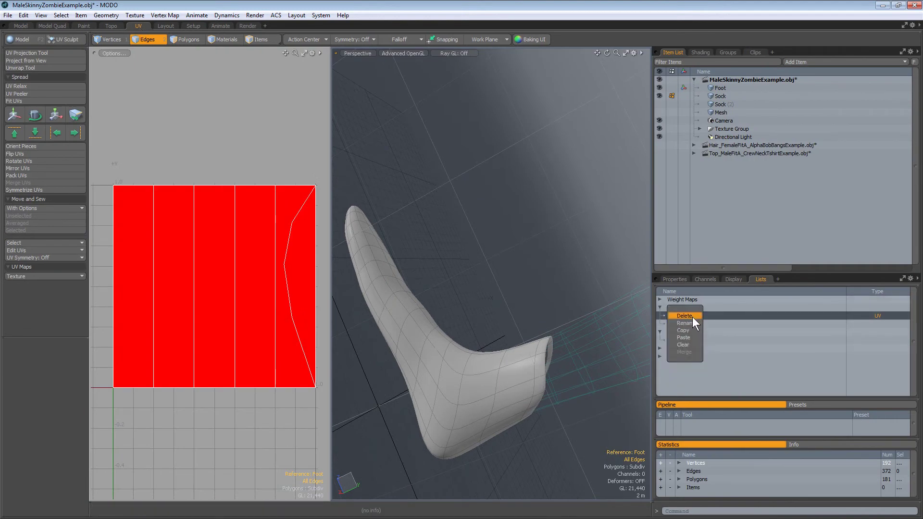
left_click(693, 316)
left_click(865, 308)
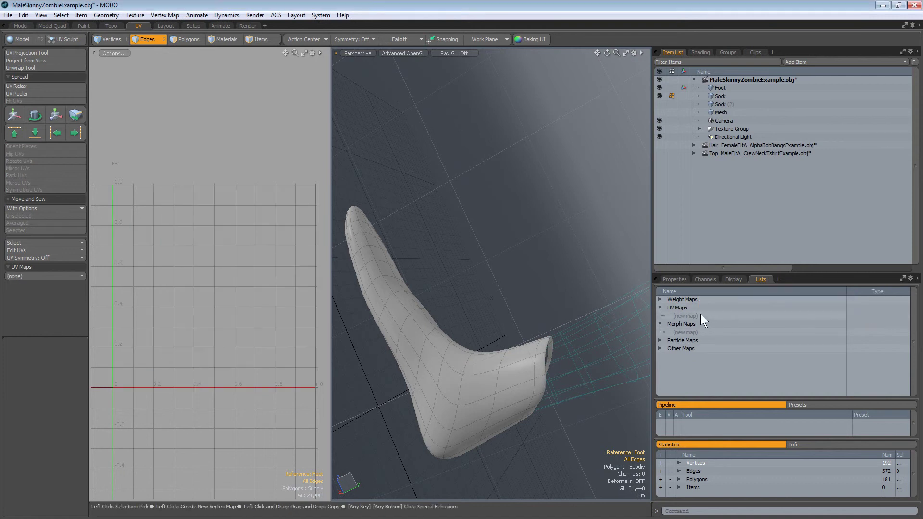
left_click(682, 313)
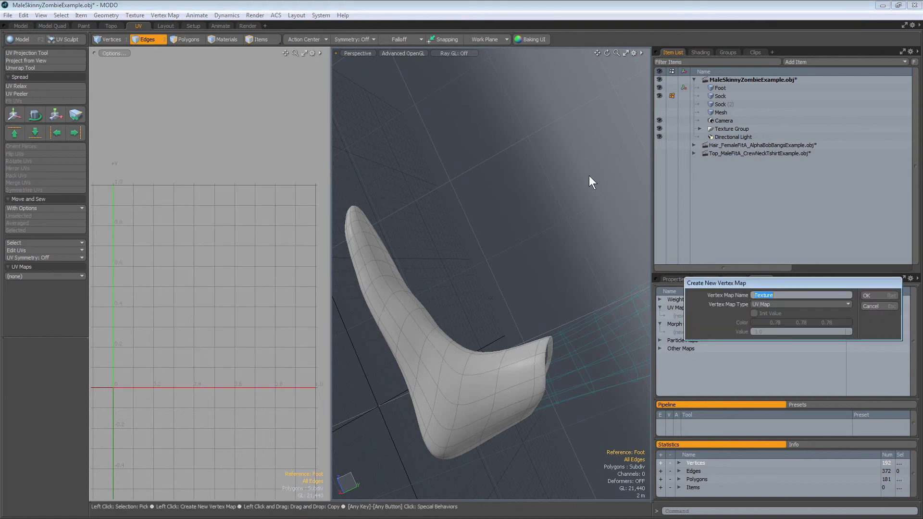
left_click(890, 287)
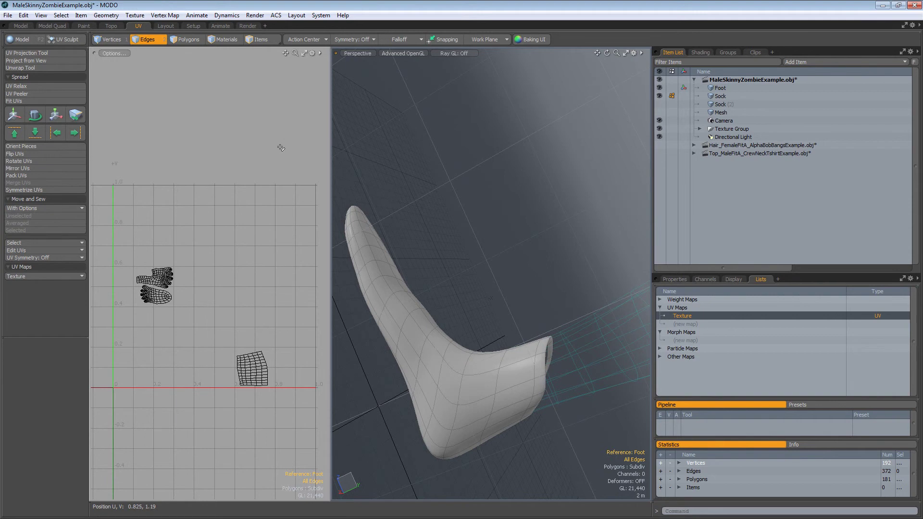
- Select all polygons of the Sock mesh and create their UVs in the Texture map with an Atlas projection
left_click(729, 96)
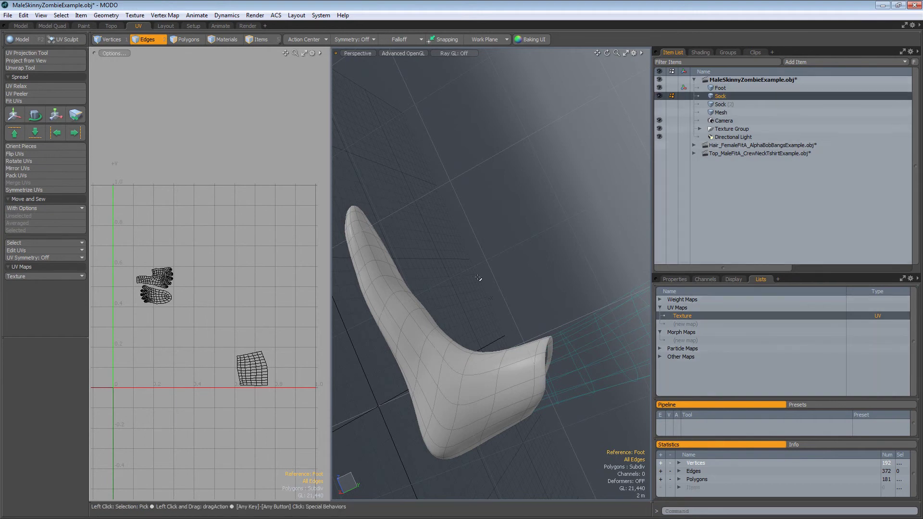
key("3")
double_click(430, 367)
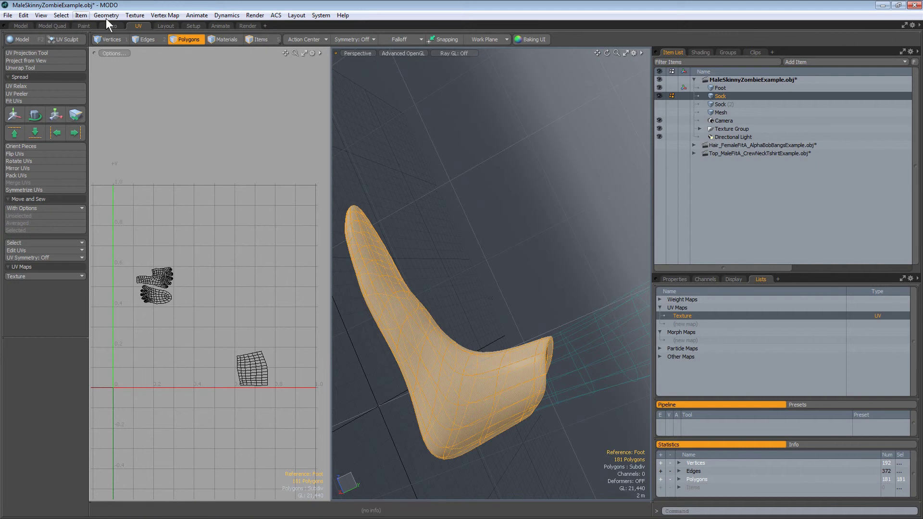
left_click(135, 16)
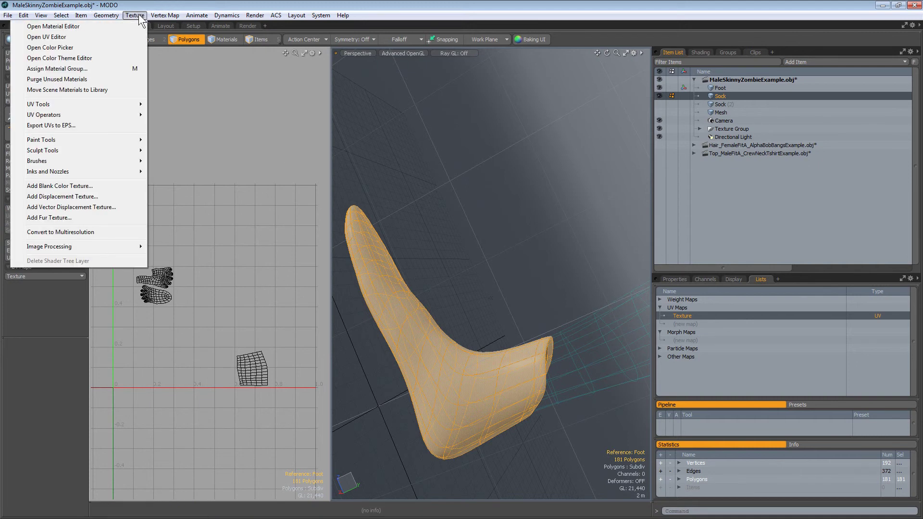
mouse_move(85, 103)
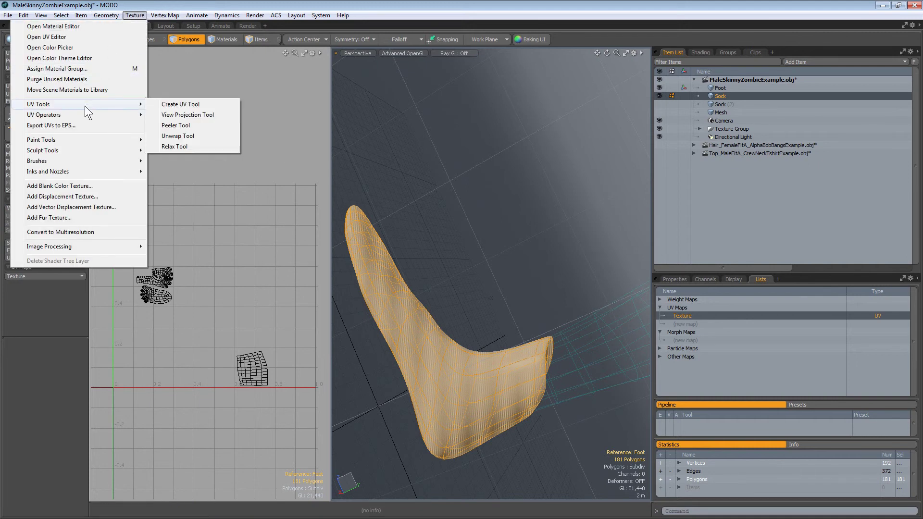
left_click(181, 104)
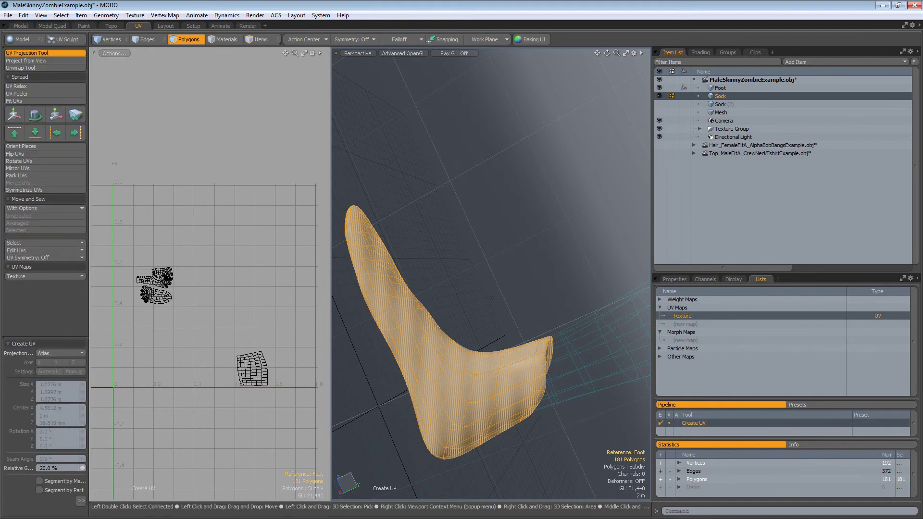
left_click(380, 171)
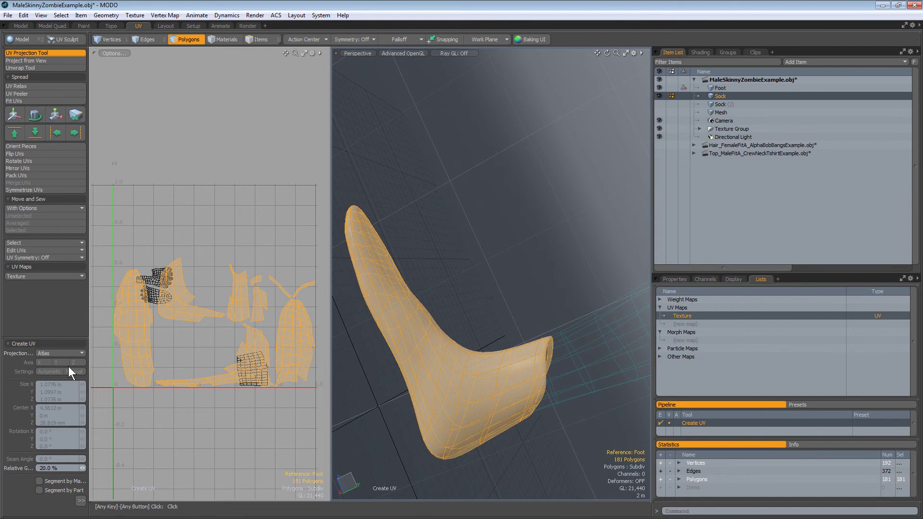
- Try the Cylindrical, Spherical, Atlas 2 and Cubic projections on the sock's UVs
left_click(68, 353)
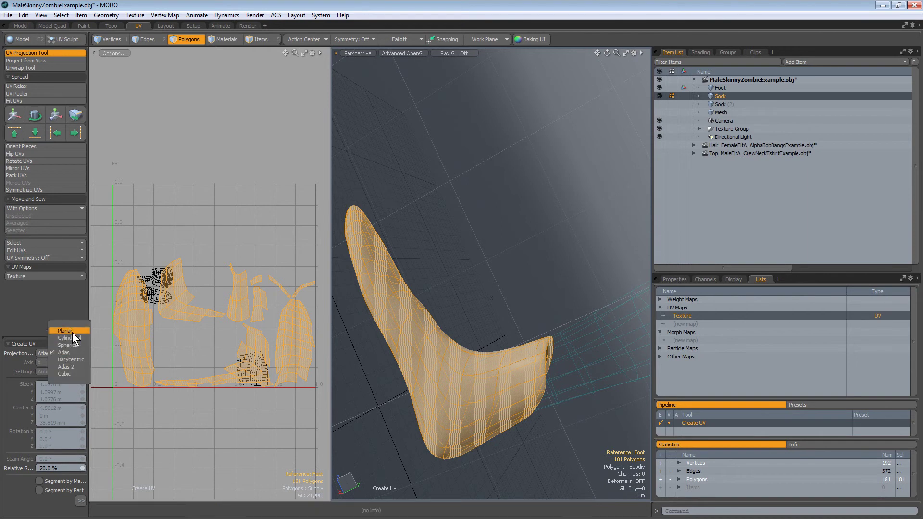
left_click(70, 338)
left_click(65, 356)
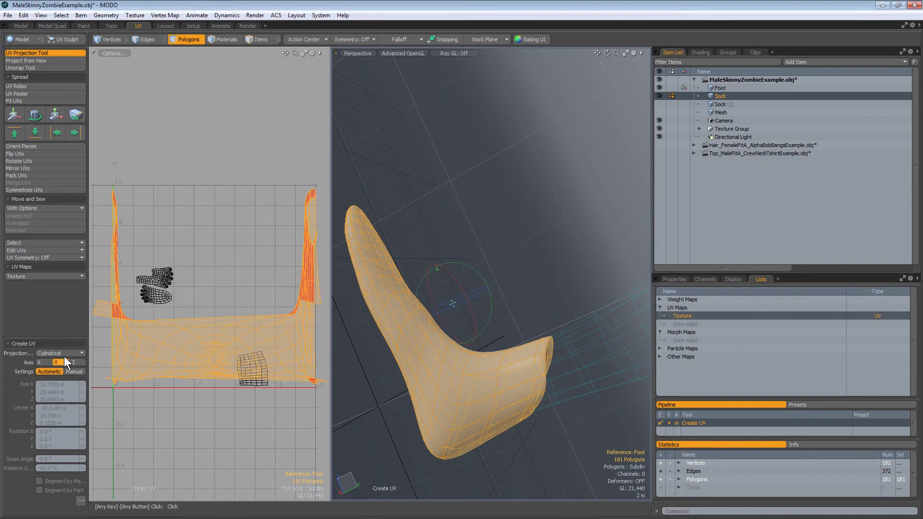
left_click(64, 353)
left_click(65, 359)
left_click(65, 352)
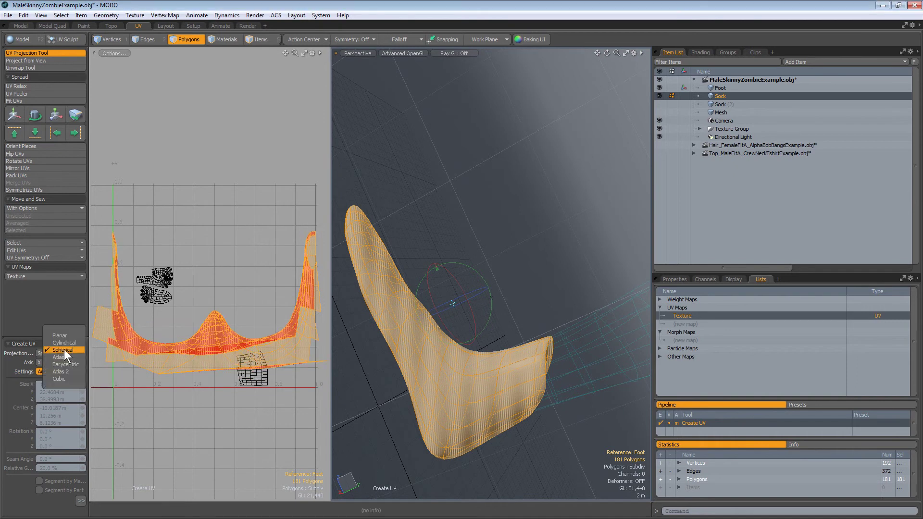
left_click(65, 358)
left_click(64, 352)
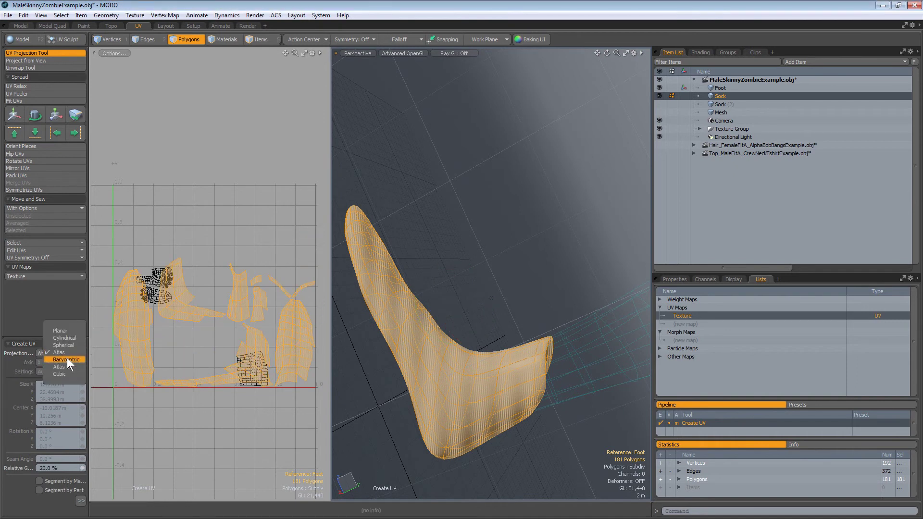
left_click(68, 358)
left_click(65, 352)
left_click(65, 360)
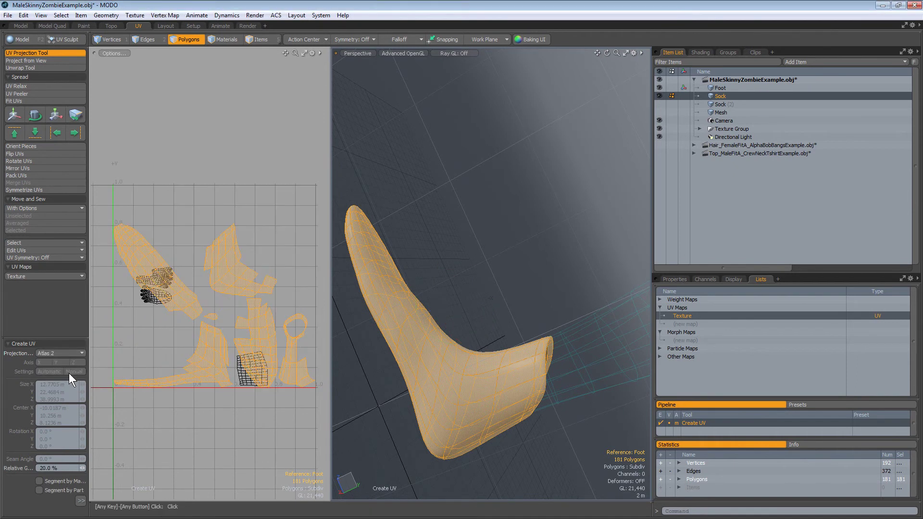
left_click(62, 350)
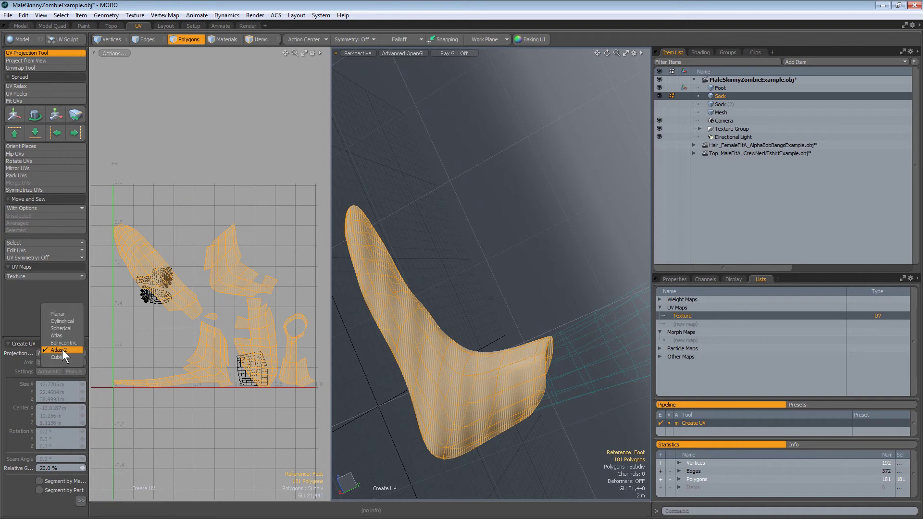
left_click(62, 358)
- Set the UV projection type to Atlas, leave the Create UV tool and clear the polygon selection
left_click(63, 355)
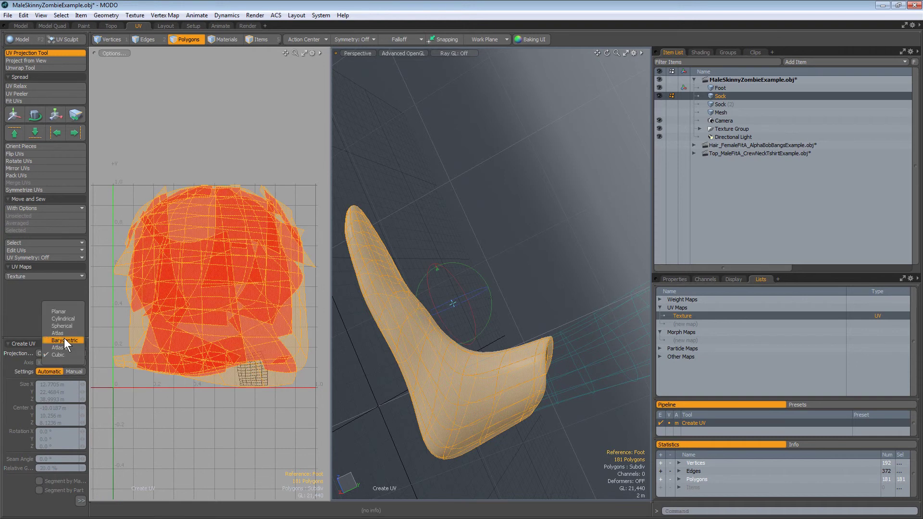
left_click(67, 334)
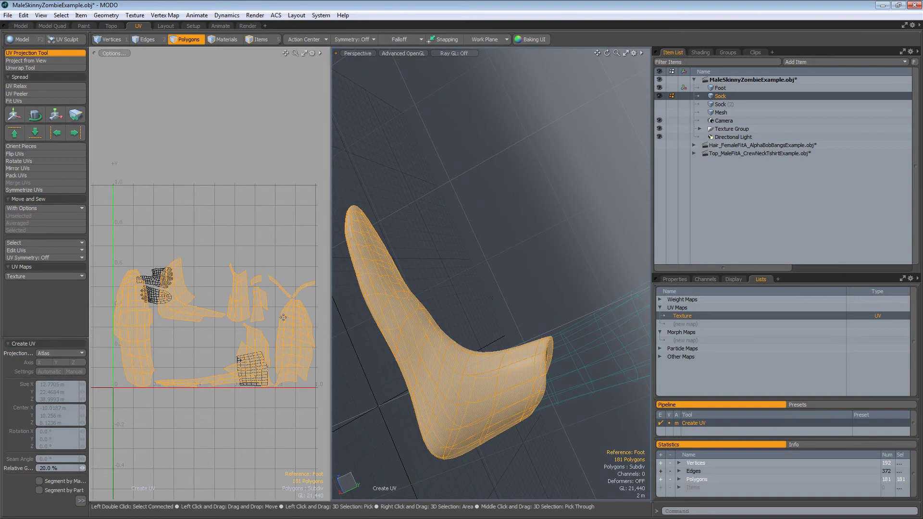
key("q")
key("Escape")
- Select the polygon ring around the ankle just below the sock's cuff and add a single Loop Slice at 50% through it
left_click_drag(429, 330, 577, 324, "alt")
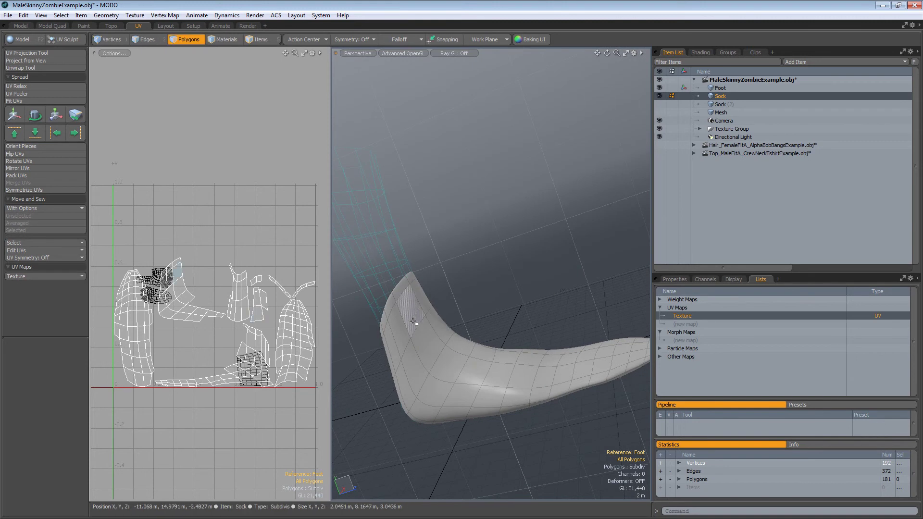
left_click_drag(412, 316, 399, 339)
key("l")
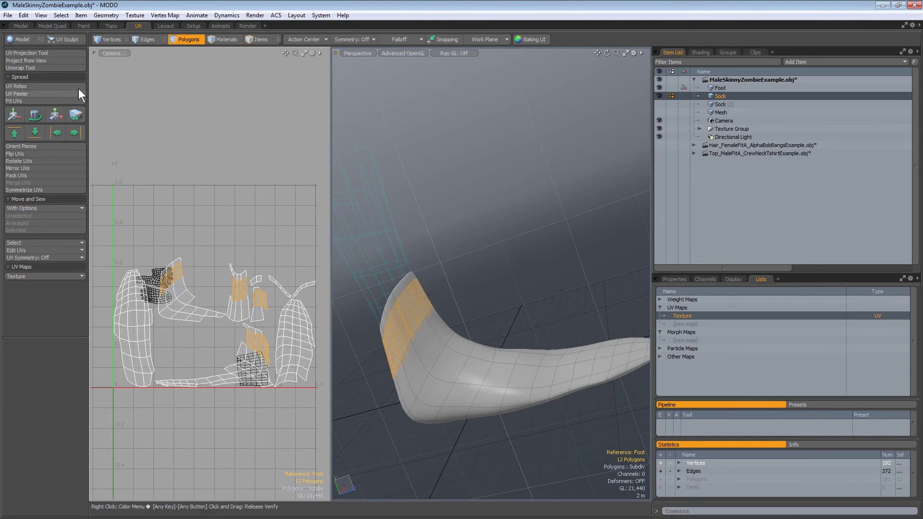
left_click(21, 26)
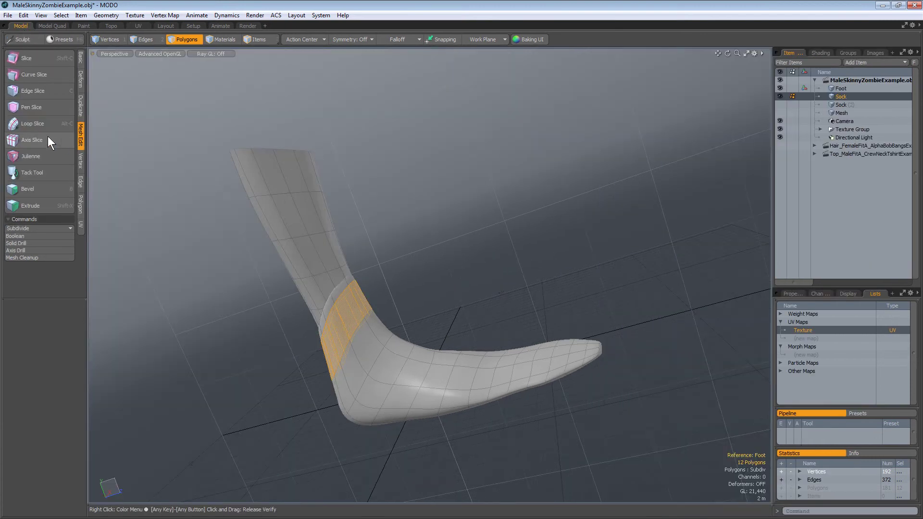
left_click(37, 125)
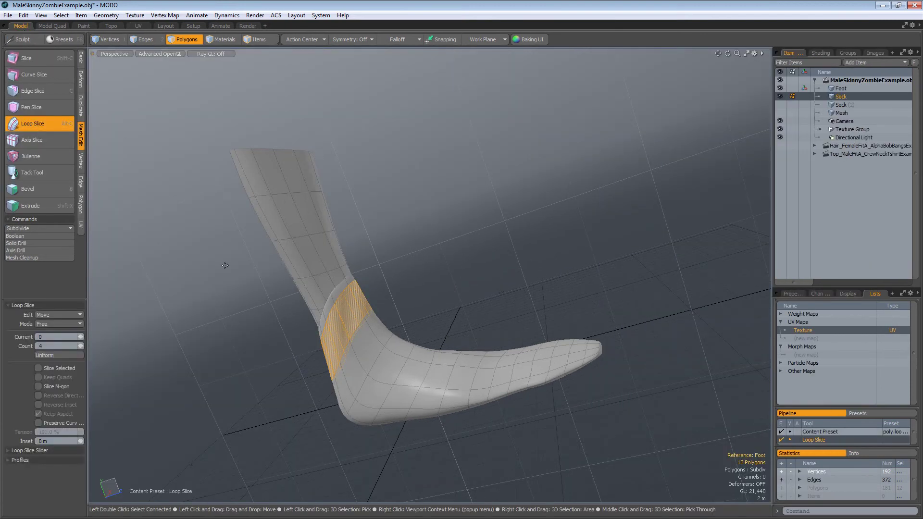
left_click(240, 288)
key("ctrl+z")
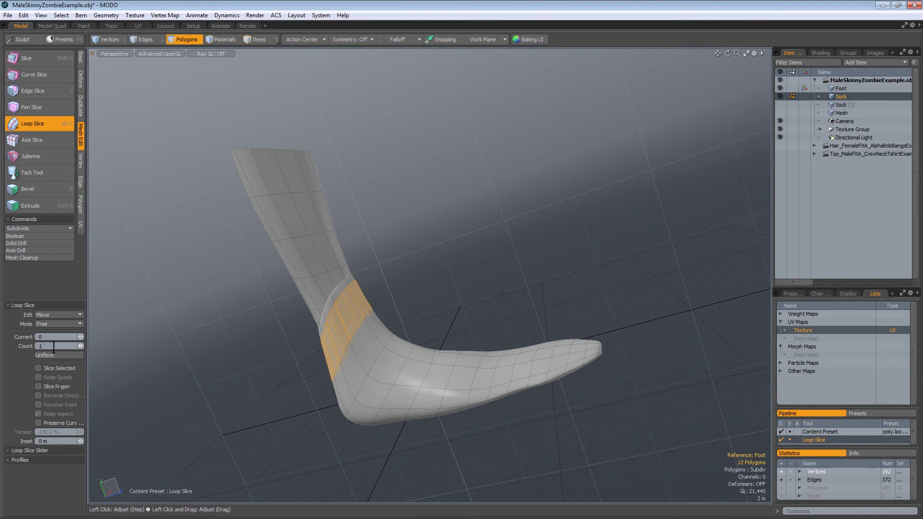
left_click(160, 321)
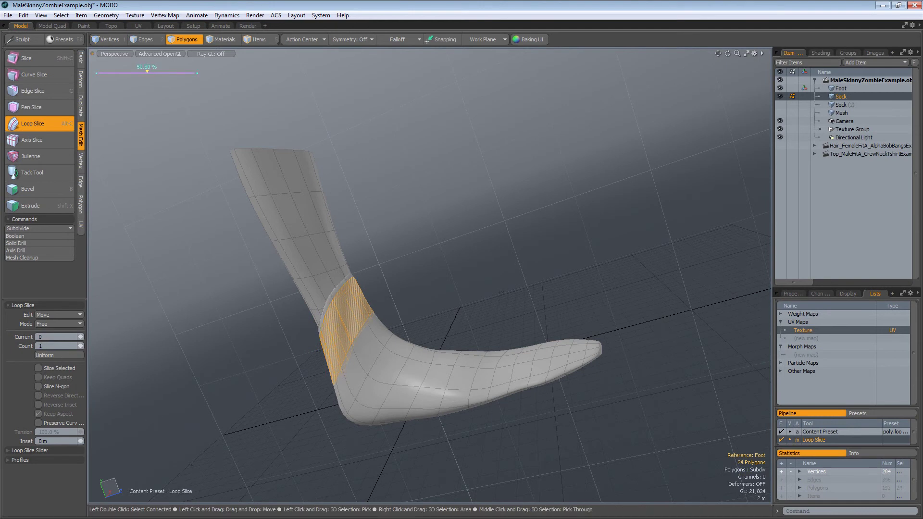
left_click_drag(249, 388, 246, 339, "alt")
key("q")
- Assign a yellow material named Stripe, colour 1.0, 1.0, 0.0, to the sliced ankle band polygons
left_click(426, 346)
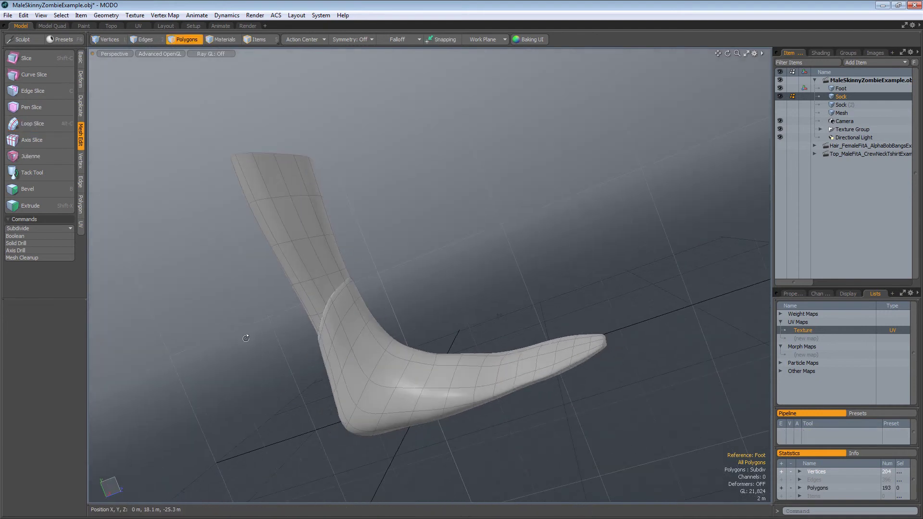
key("ctrl+z")
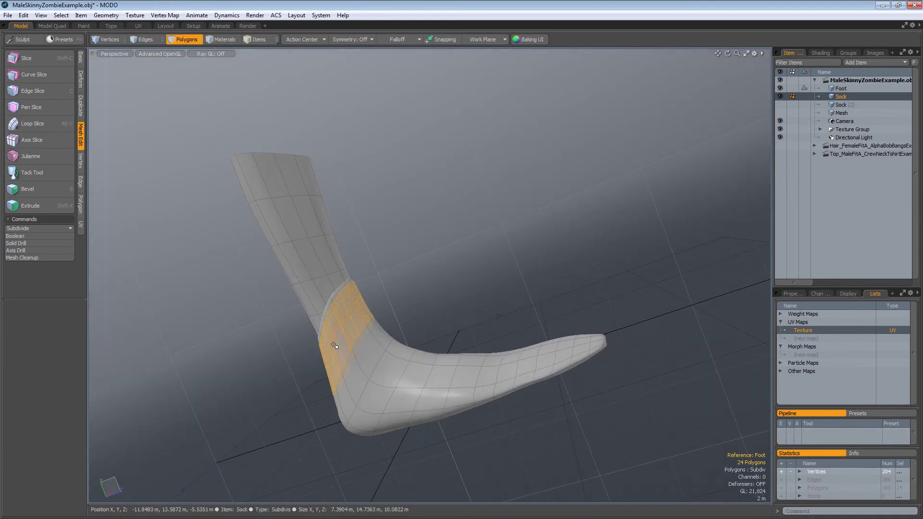
key("m")
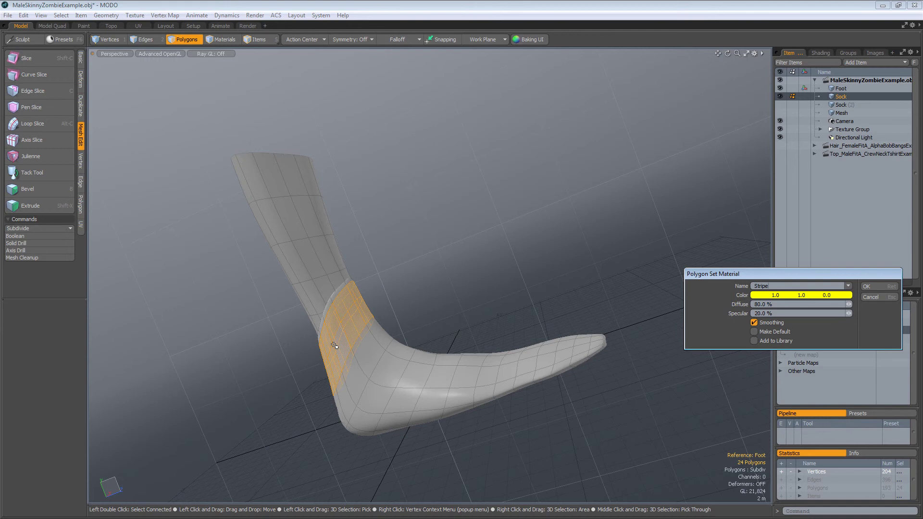
key("Return")
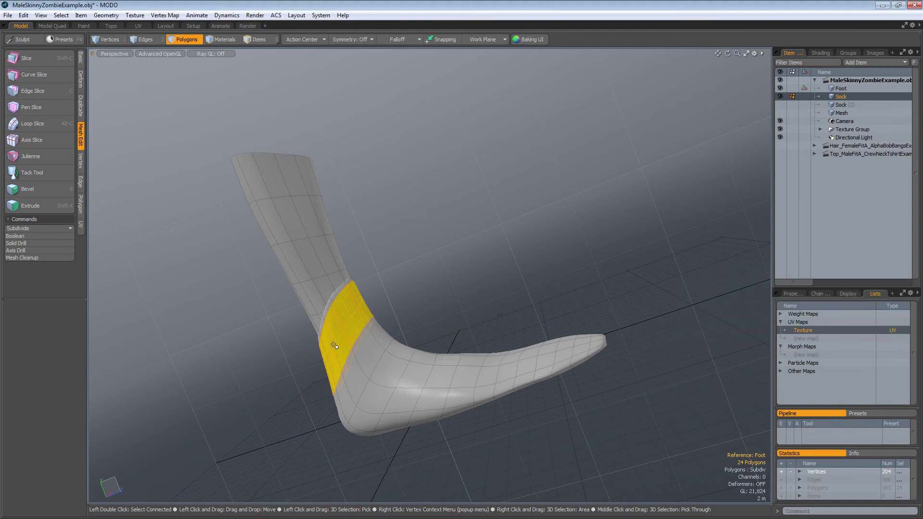
- Select the rest of the sock outside the yellow band and assign it a white material named Sock
double_click(399, 369)
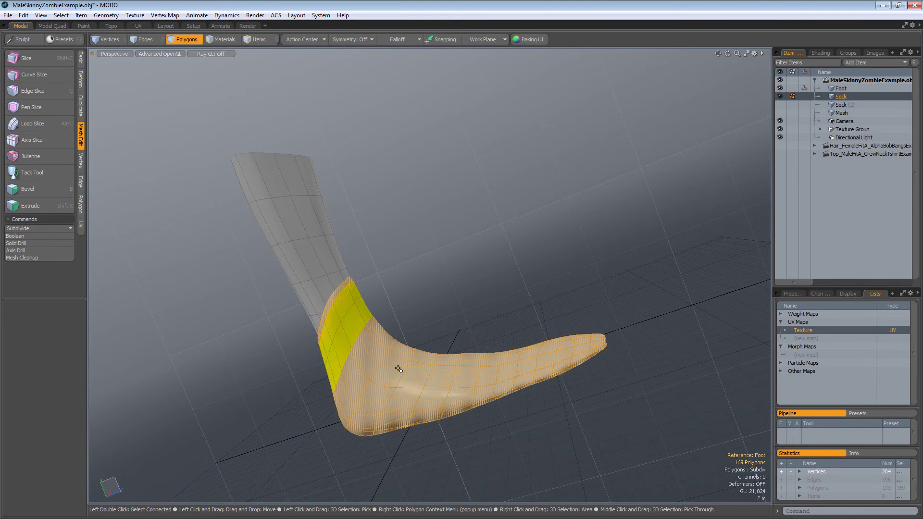
key("m")
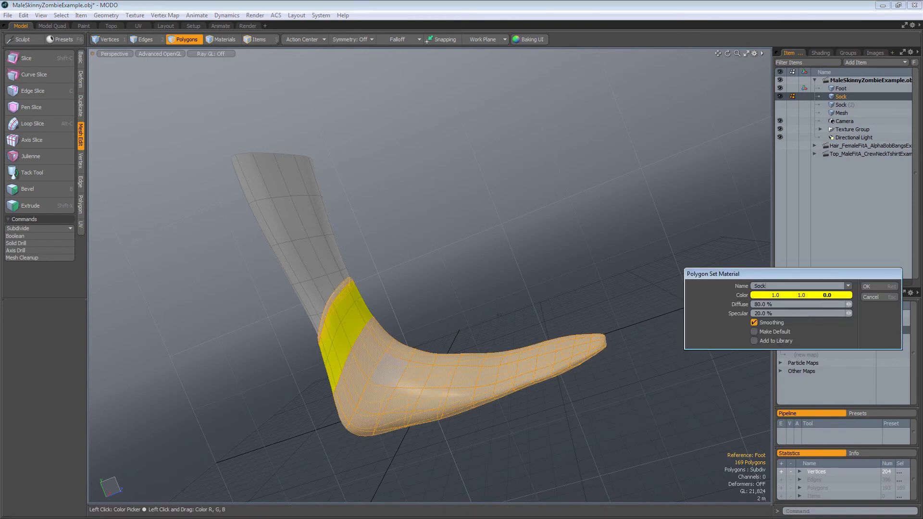
left_click_drag(818, 296, 827, 292)
left_click(886, 285)
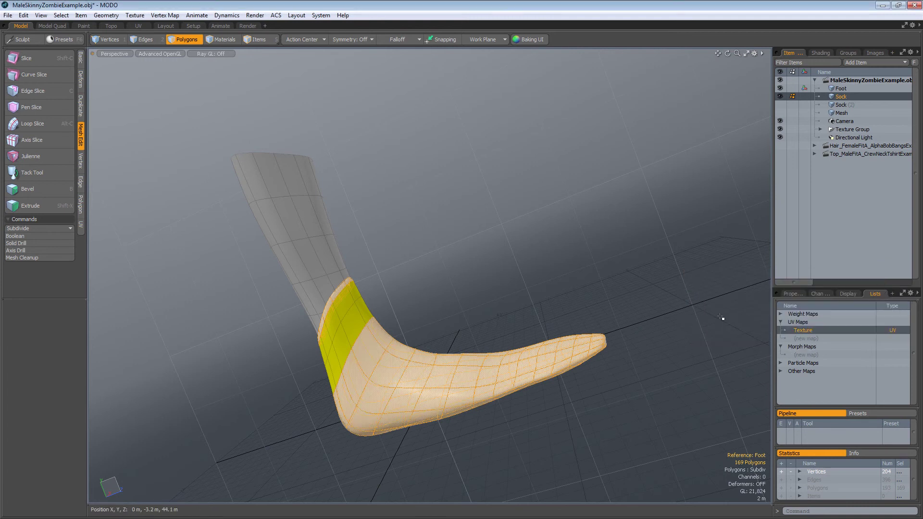
left_click(619, 350)
- Select the edge loop running around the heel and instep and scale it to 109% to cover the foot poking through
left_click_drag(620, 350, 543, 397, "alt")
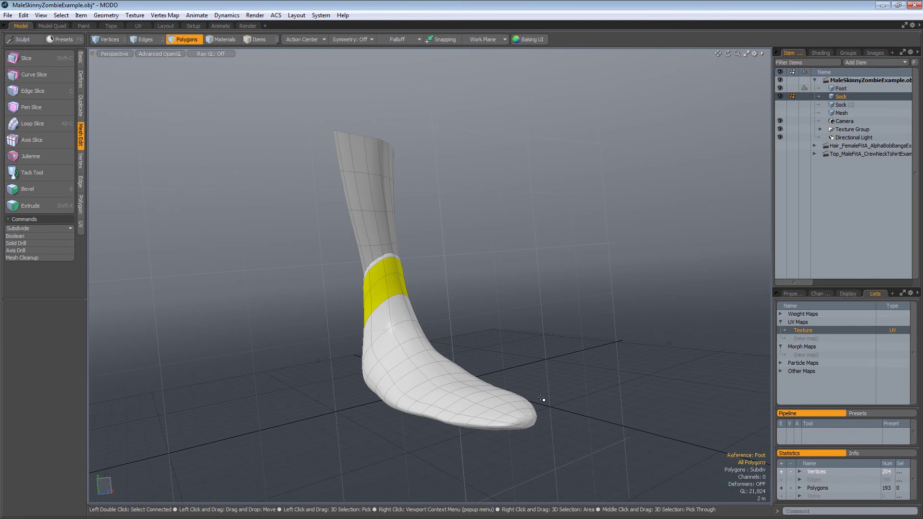
left_click_drag(542, 399, 436, 327, "alt")
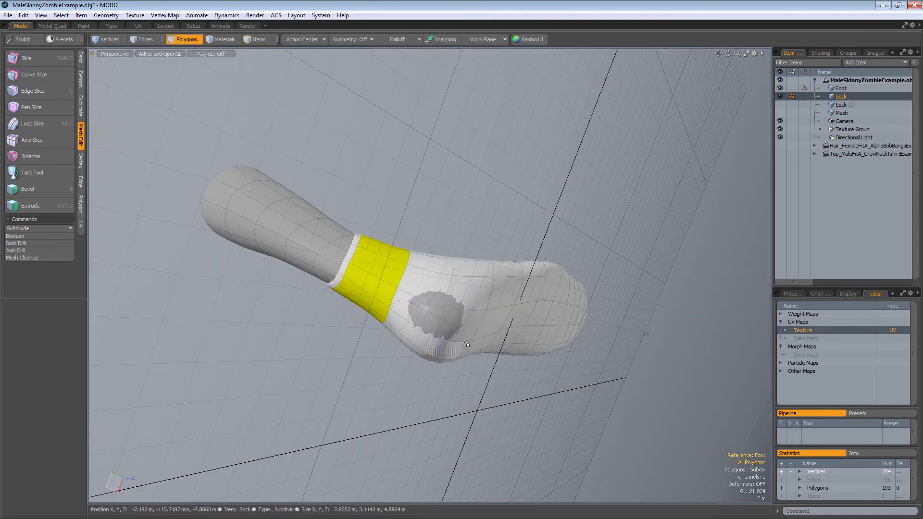
key("2")
double_click(448, 293)
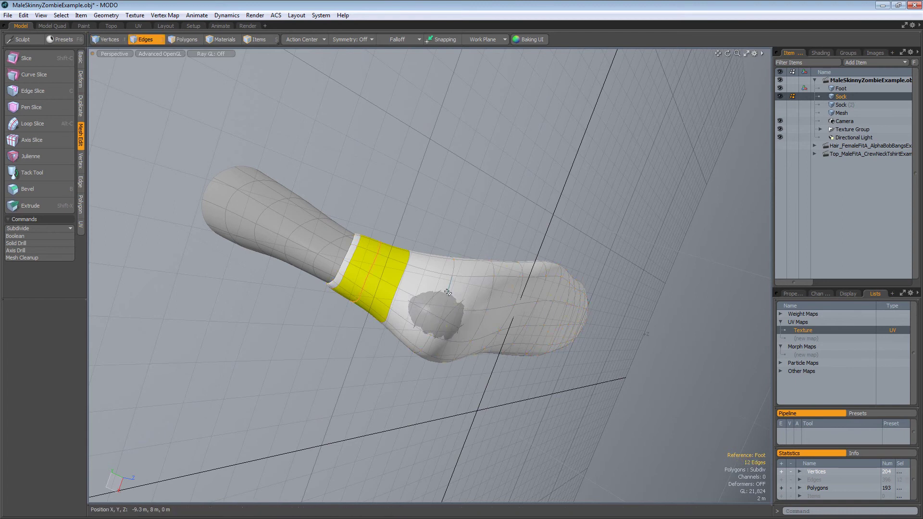
left_click_drag(448, 293, 401, 439, "alt")
key("r")
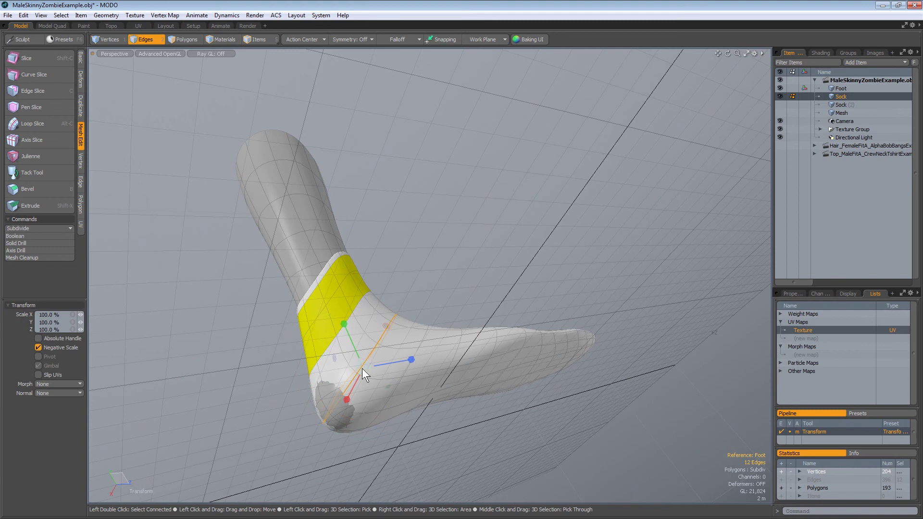
left_click_drag(362, 369, 373, 368)
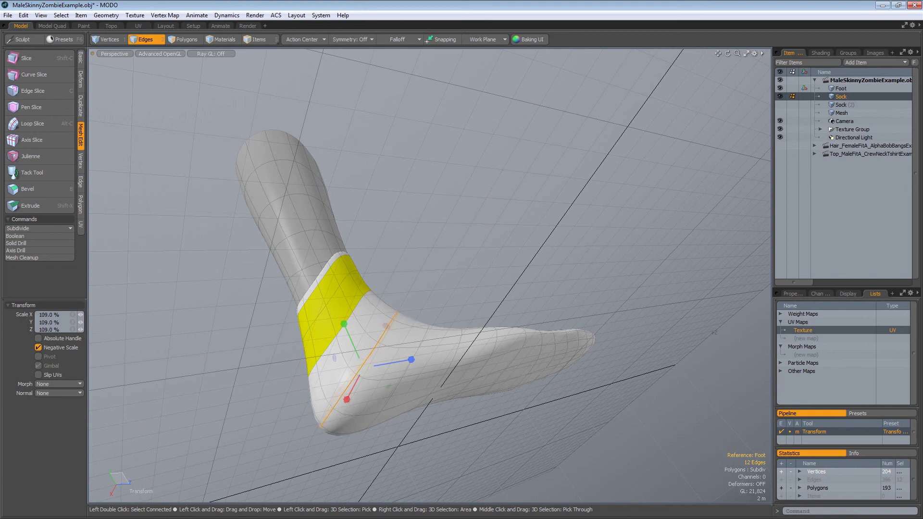
key("space")
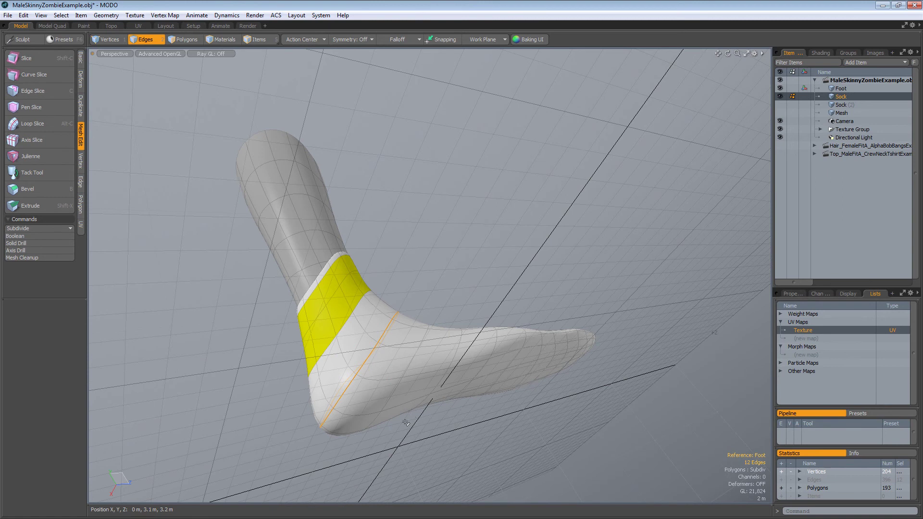
left_click_drag(320, 454, 399, 436, "alt")
key("3")
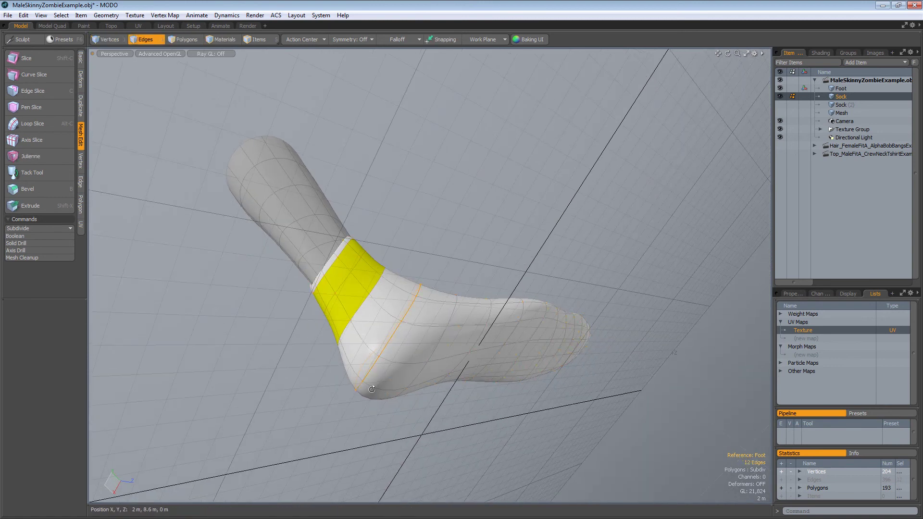
mouse_move(392, 382)
left_mouse_down()
mouse_move(373, 363)
mouse_move(366, 372)
mouse_move(326, 288)
left_mouse_up()
left_click(391, 287, "shift")
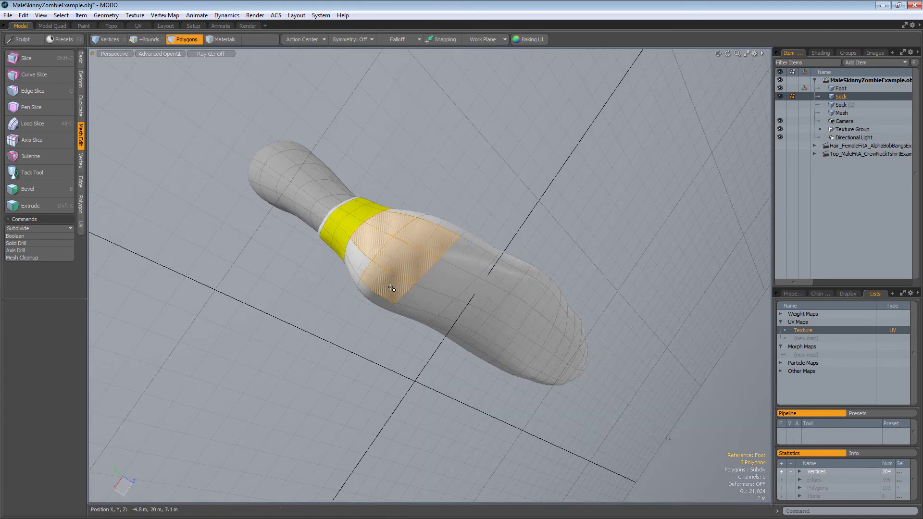
left_click(360, 279, "shift")
left_click_drag(326, 357, 571, 280, "alt")
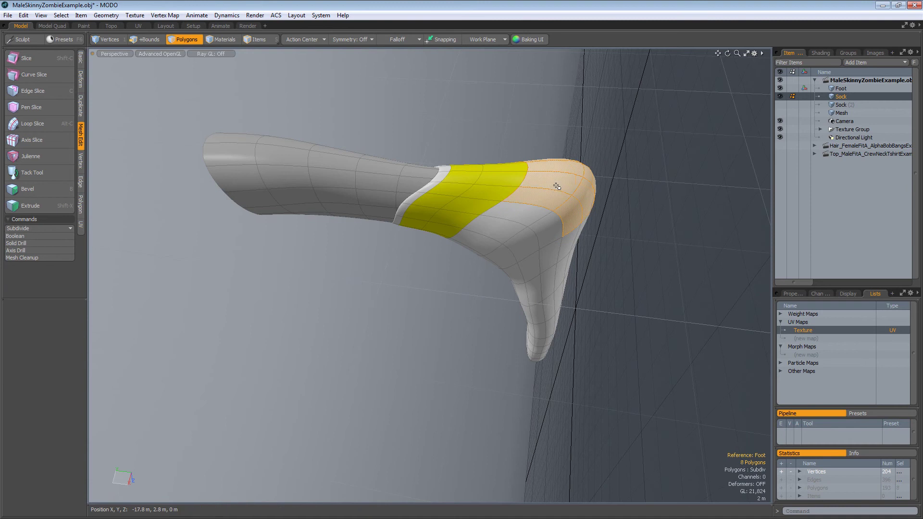
left_click(559, 171, "ctrl")
left_click(546, 195, "ctrl")
left_click_drag(630, 223, 428, 413, "alt")
left_click(472, 359, "ctrl")
left_click_drag(473, 360, 479, 257, "alt")
left_click_drag(416, 272, 451, 299, "alt")
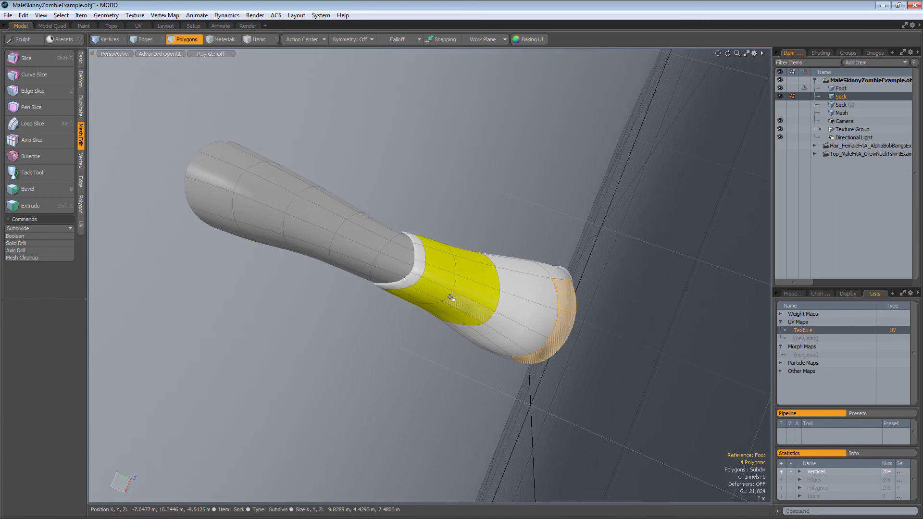
left_click_drag(627, 342, 444, 295, "alt")
left_click_drag(347, 269, 356, 246, "ctrl")
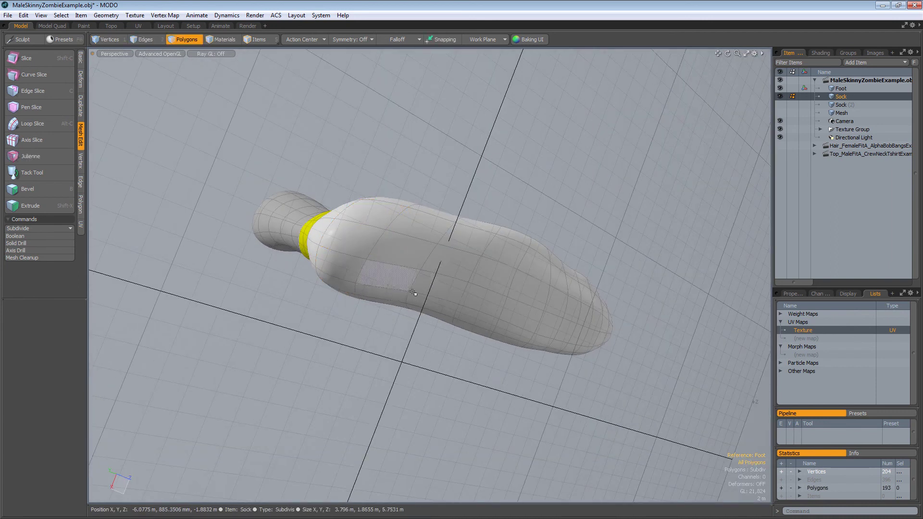
- Select the block of polygons on the sole between heel and arch and assign it a yellow material named Heal, colour 1.0, 1.0, 0.0
left_click_drag(423, 303, 444, 283)
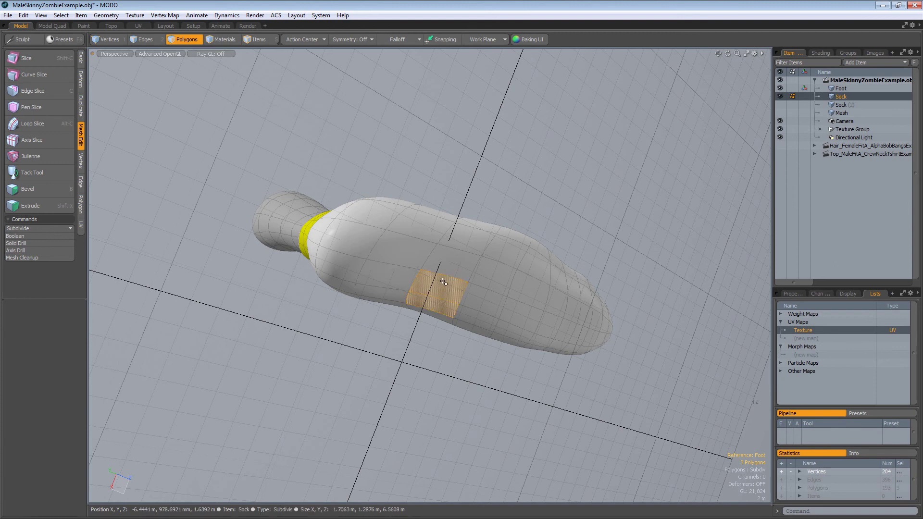
left_click_drag(466, 246, 437, 256, "alt")
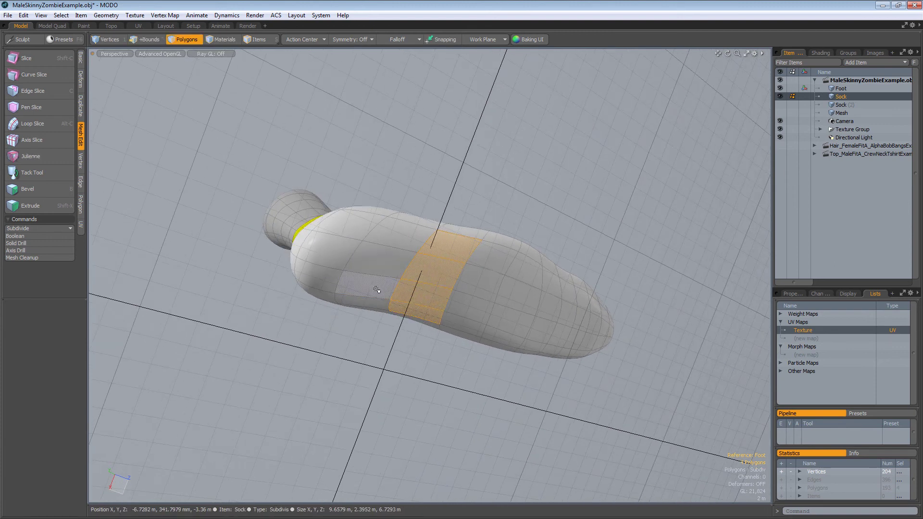
left_click_drag(375, 286, 399, 248, "shift")
left_click_drag(373, 304, 160, 197, "alt")
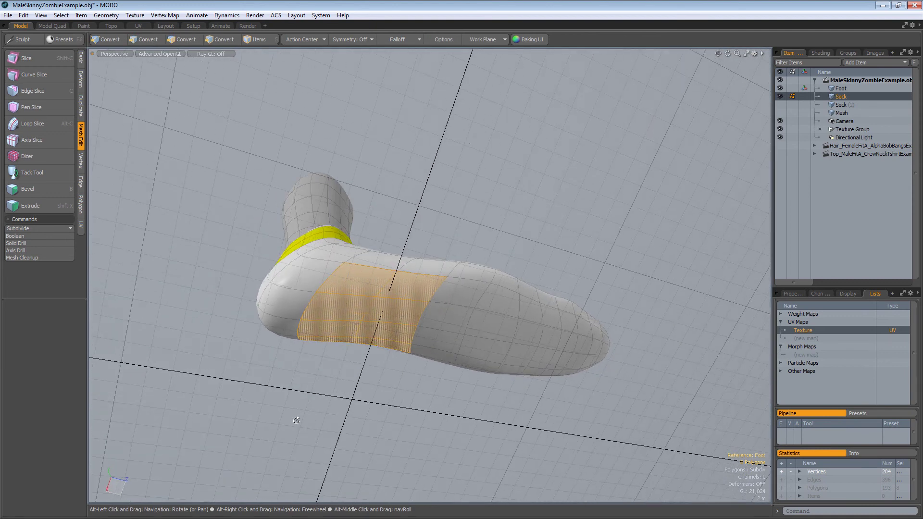
key("m")
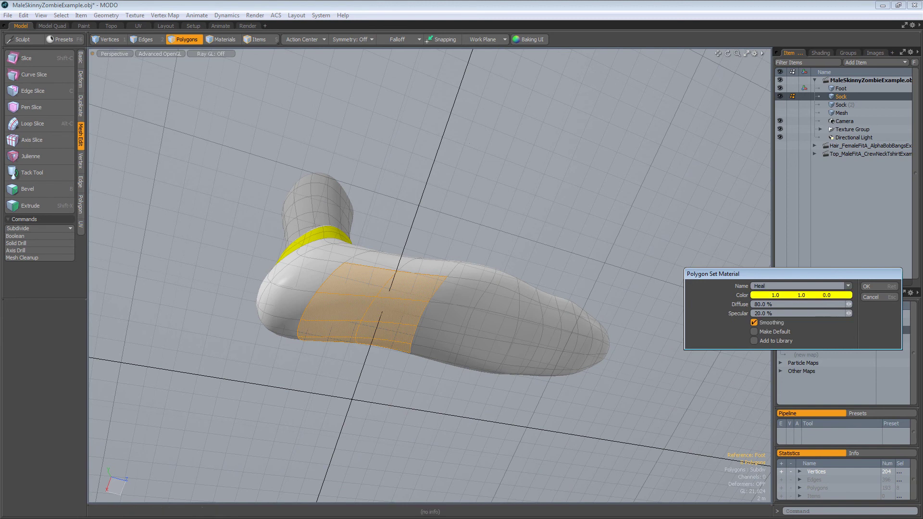
left_click(861, 286)
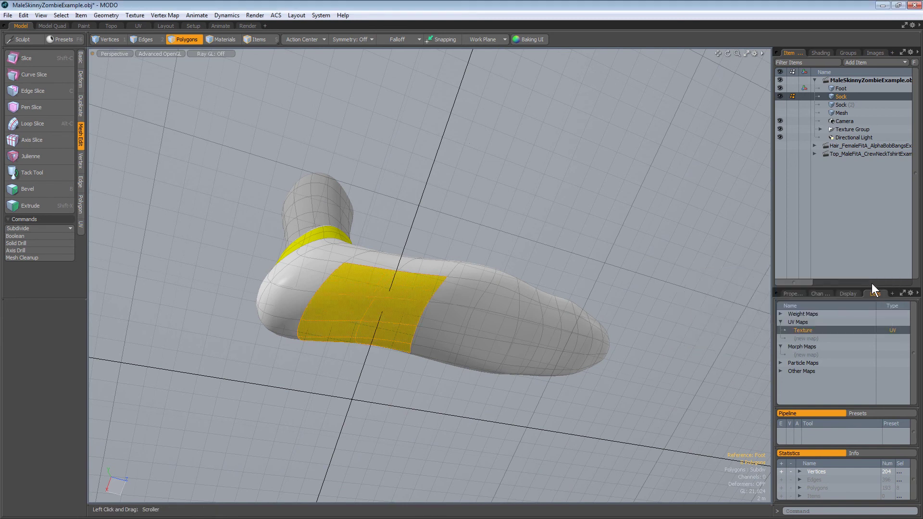
left_click(472, 375)
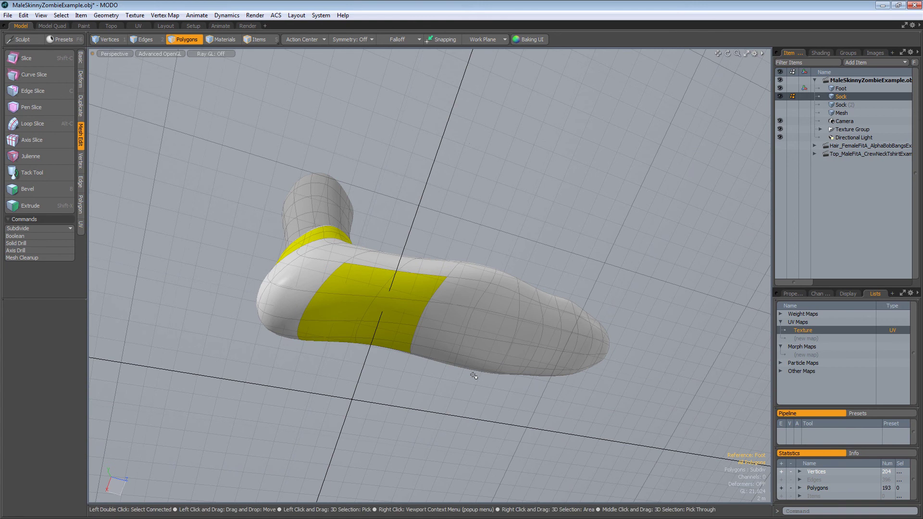
- Select the polygon rings around the sock's toe end and assign them a yellow material named Toe, colour 1.0, 1.0, 0.0
left_click_drag(453, 388, 497, 296, "alt")
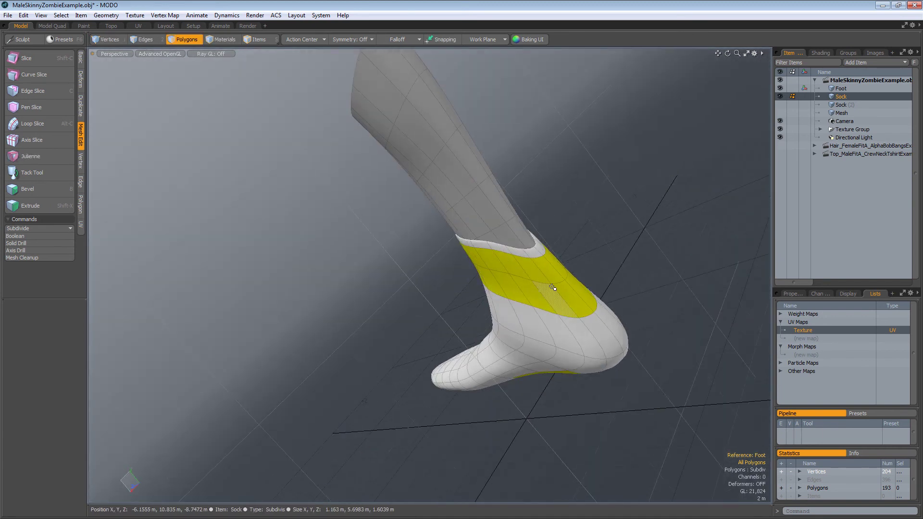
left_click_drag(589, 386, 636, 296, "alt")
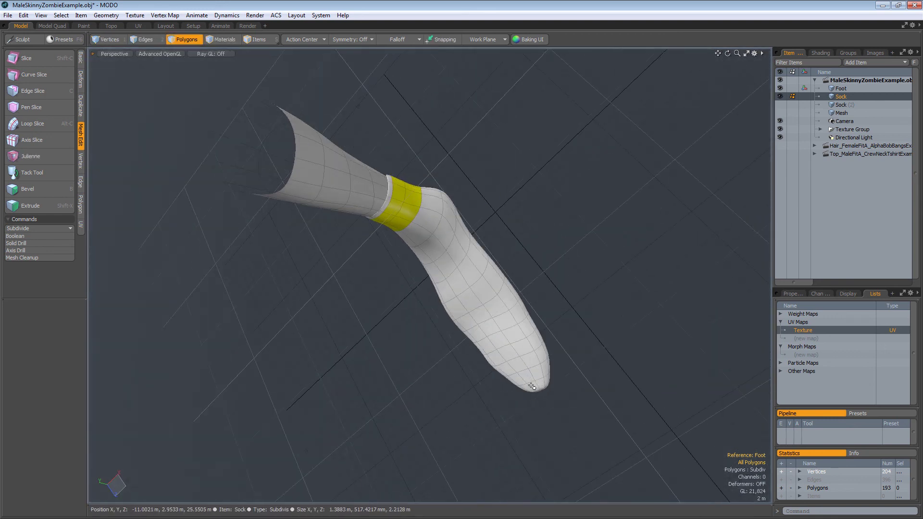
key("2")
key("3")
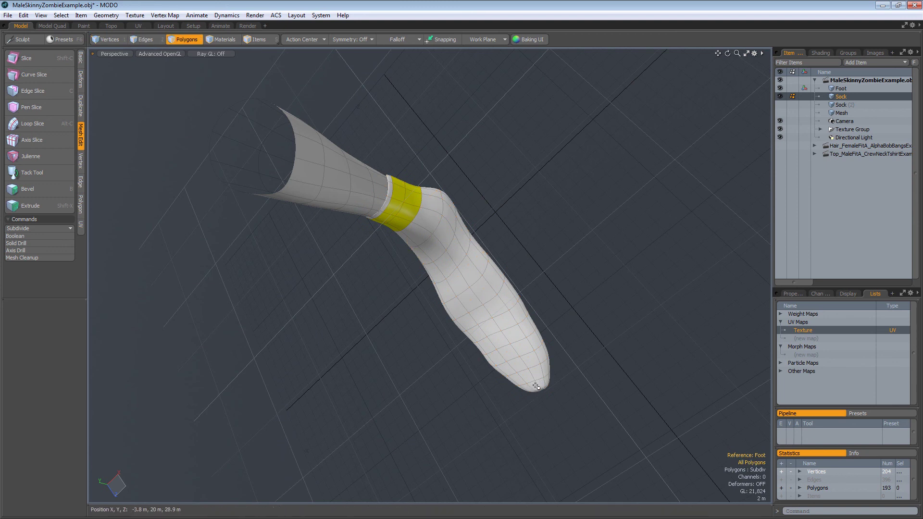
mouse_move(540, 376)
left_mouse_down("shift")
mouse_move(520, 380)
mouse_move(519, 362)
mouse_move(313, 272)
mouse_move(398, 299)
left_mouse_up("shift")
key("l")
key("m")
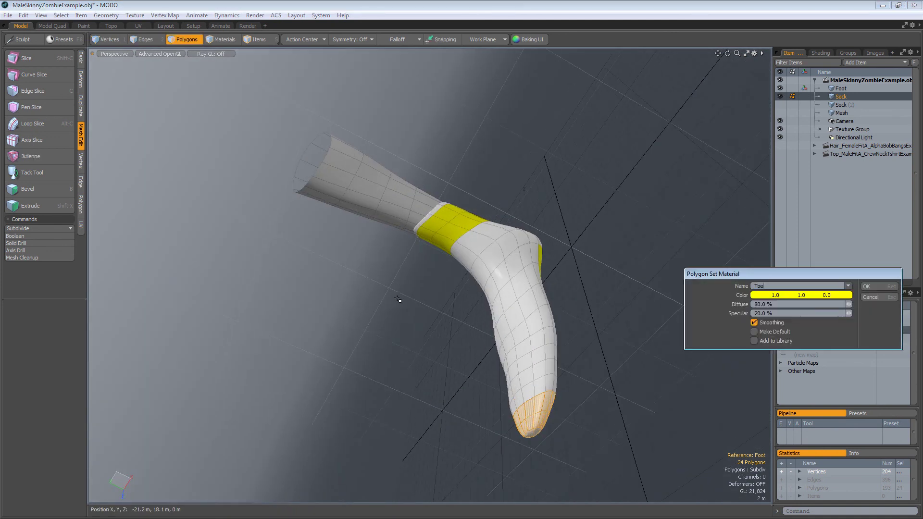
left_click(884, 285)
key("Escape")
key("Escape")
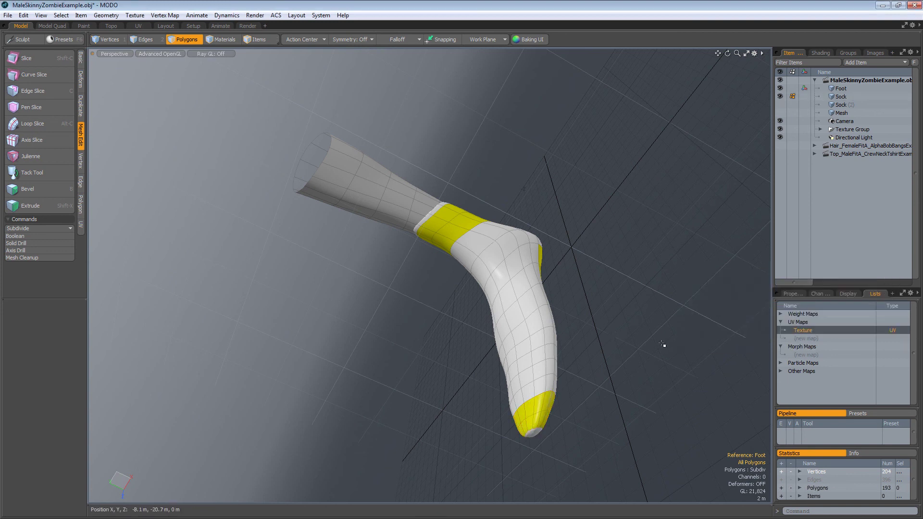
left_click_drag(664, 346, 494, 297, "alt")
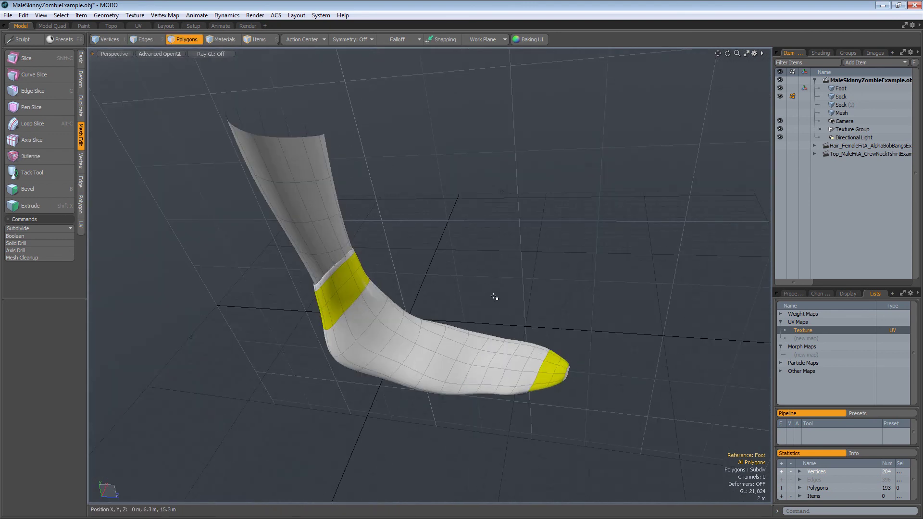
left_click_drag(636, 290, 663, 323, "alt")
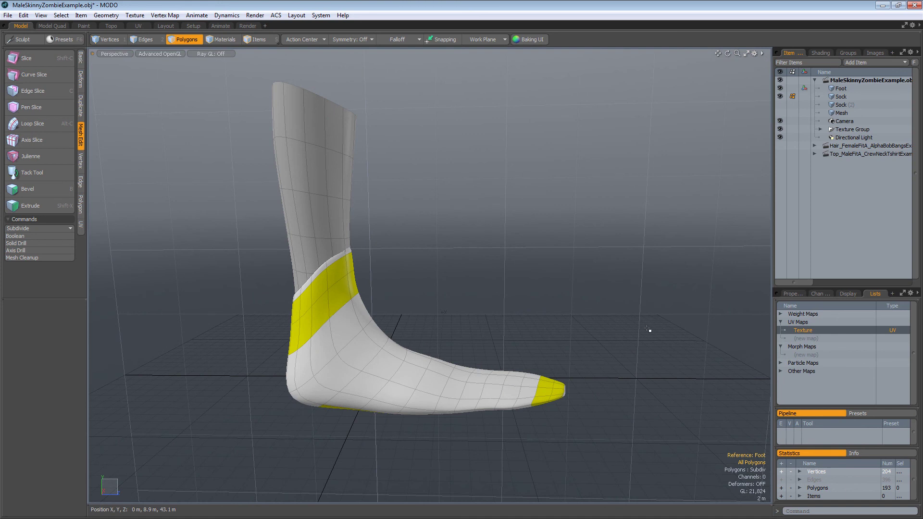